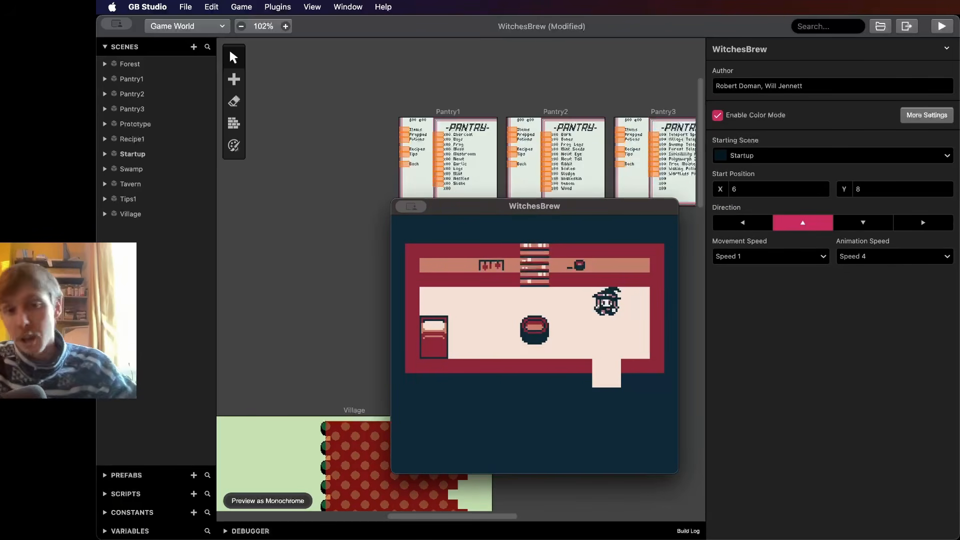
- In the running game preview, open the pantry menu and browse its Items, Prepped and Potions pages
key(Down)
key(Down)
key(Left)
key(Return)
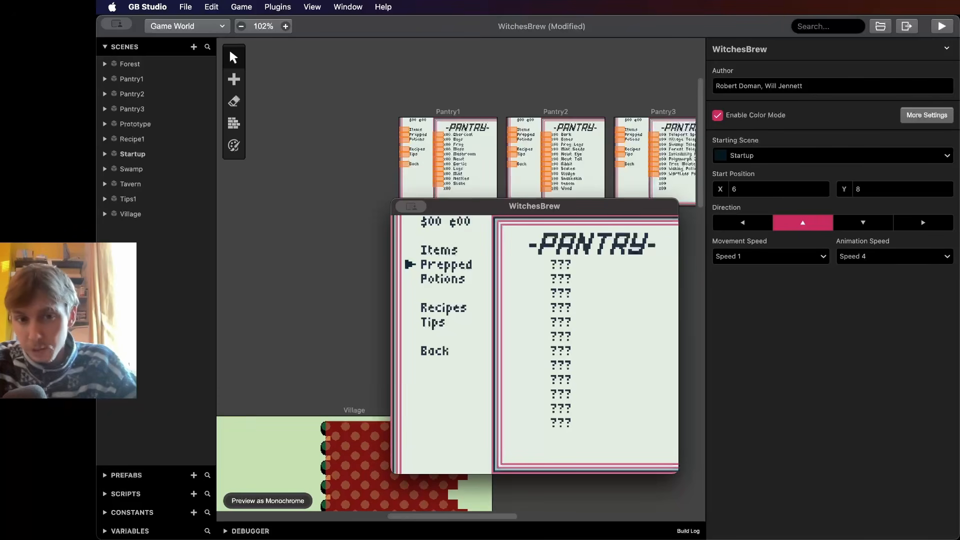
key(Return)
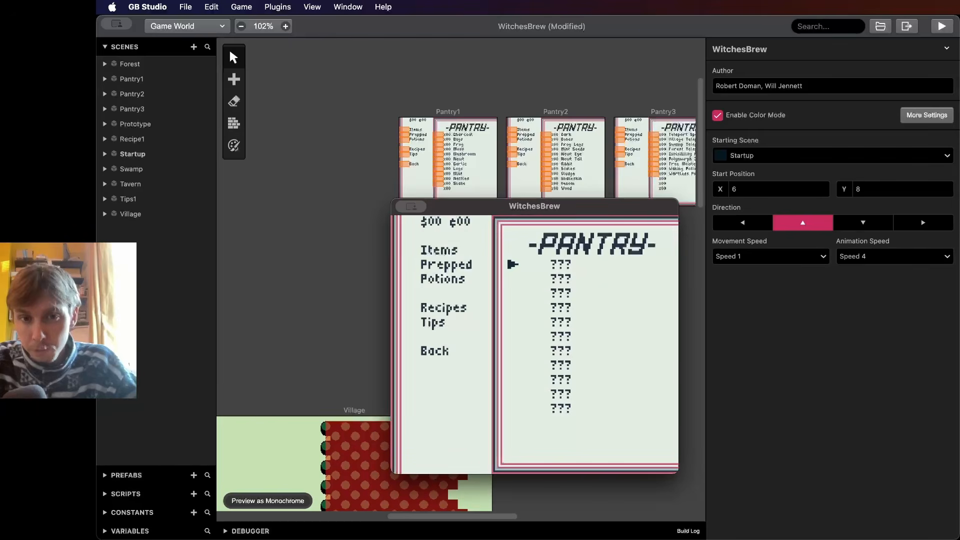
key(Down)
key(Return)
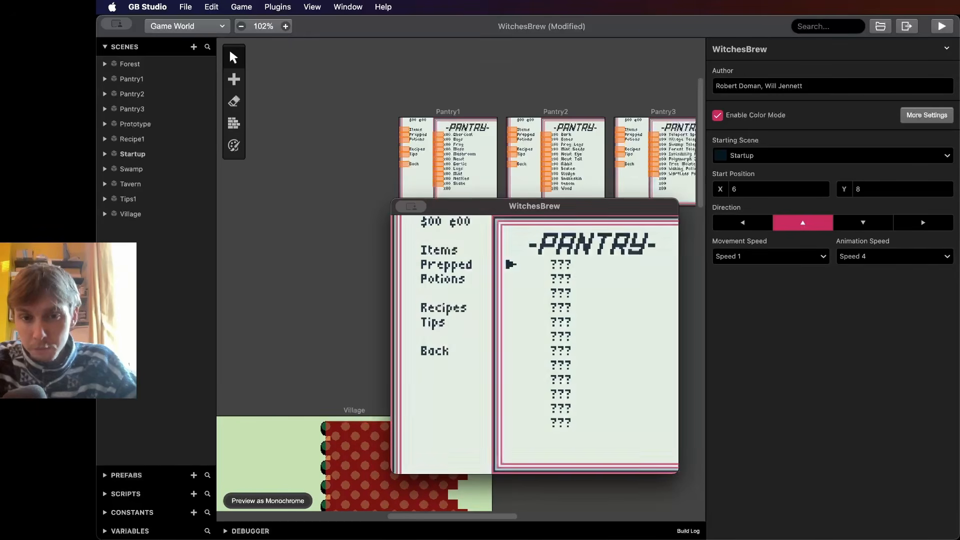
key(Return)
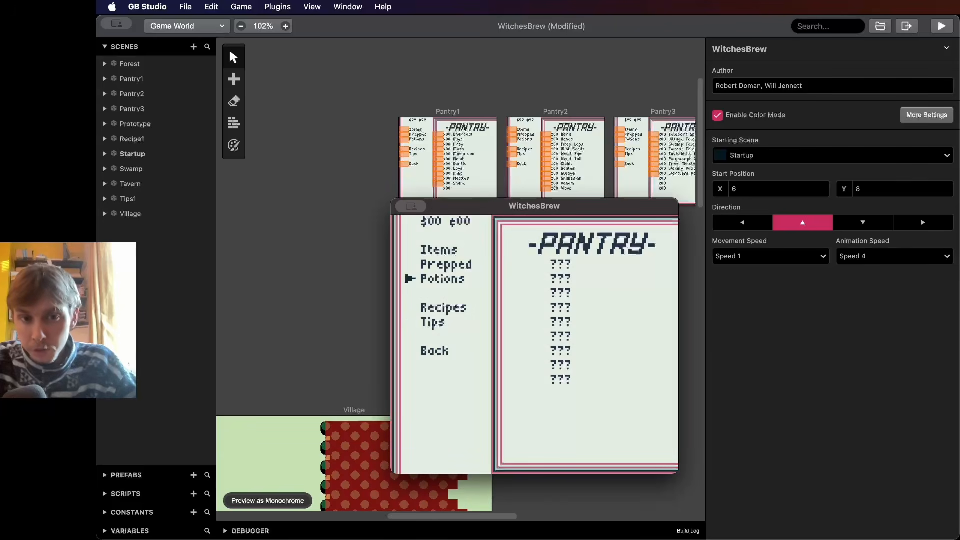
key(Up)
key(Return)
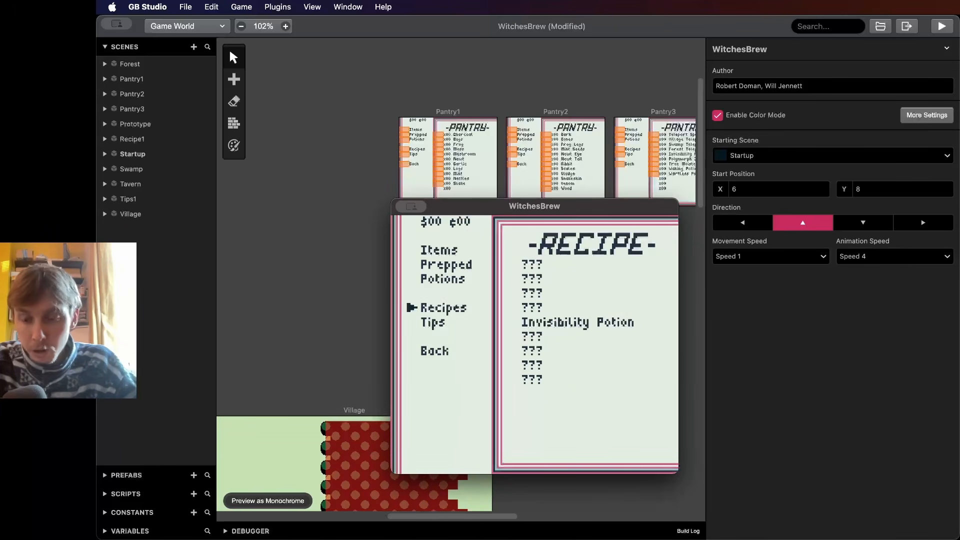
- Browse the pantry's Recipes and Tips pages and read the first tip
key(Down)
key(Return)
key(Down)
key(Return)
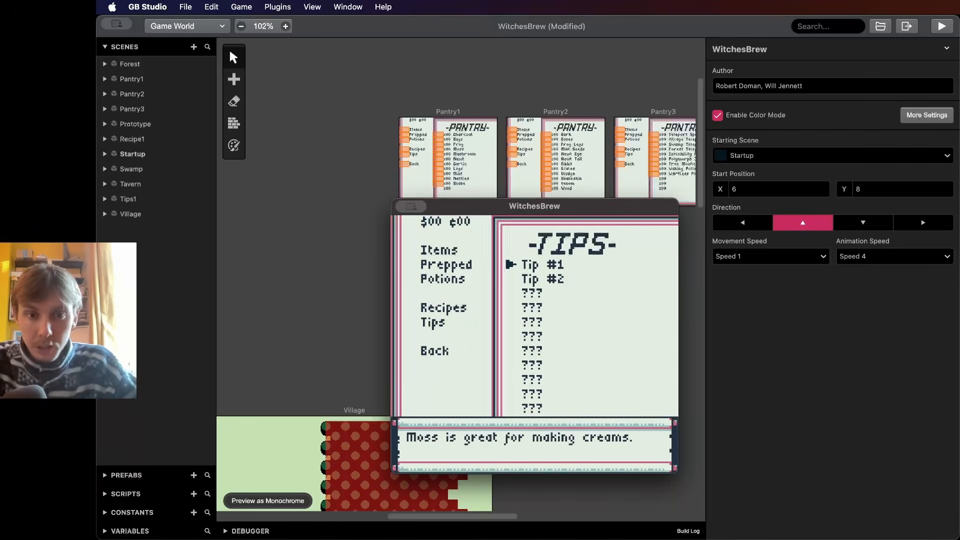
key(Return)
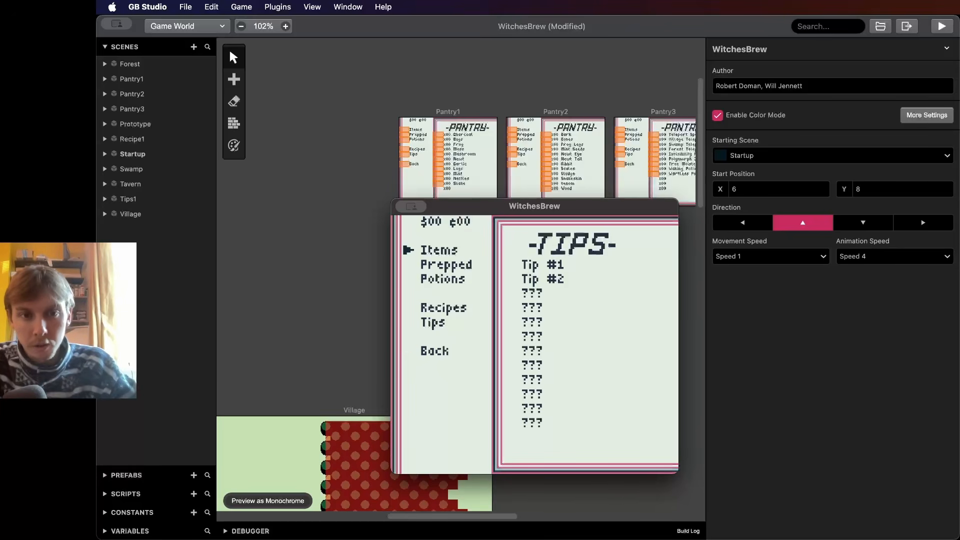
- Leave the pantry menu and walk the witch around the game world to collect ingredients
key(z)
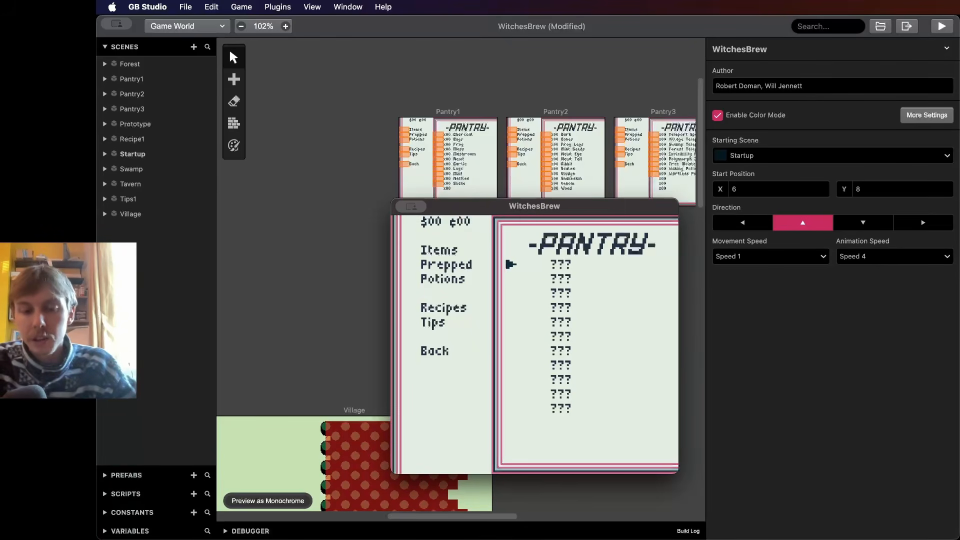
key(x)
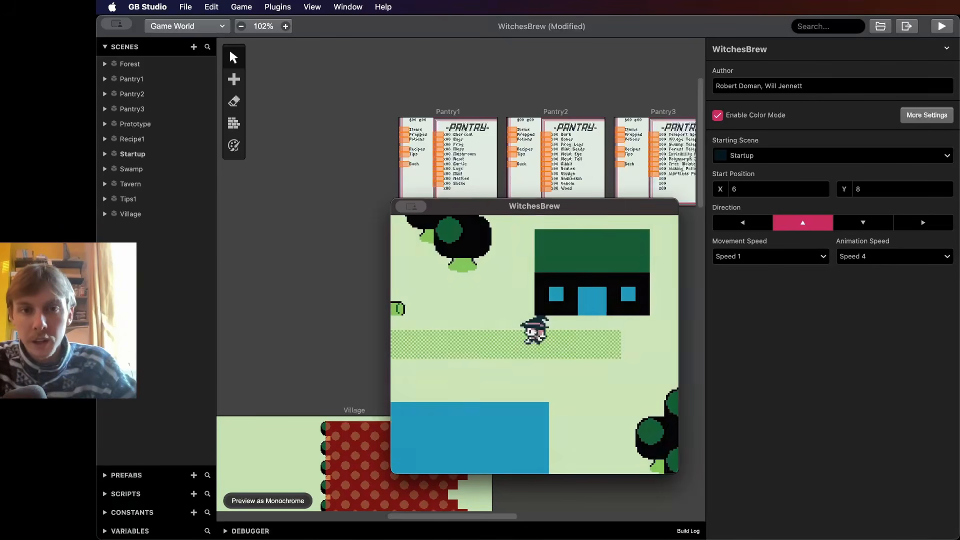
key(Left)
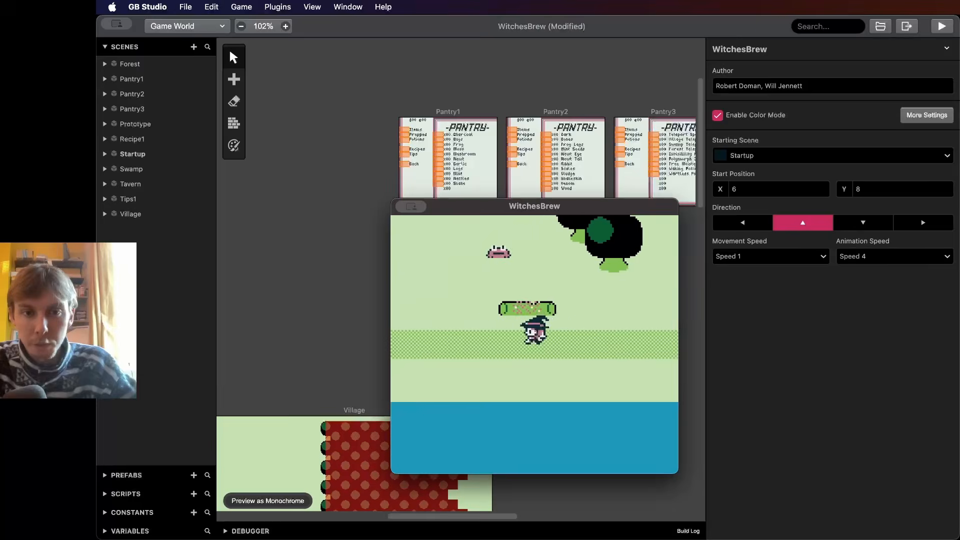
key(Up)
key(z)
key(z)
key(Left)
key(Up)
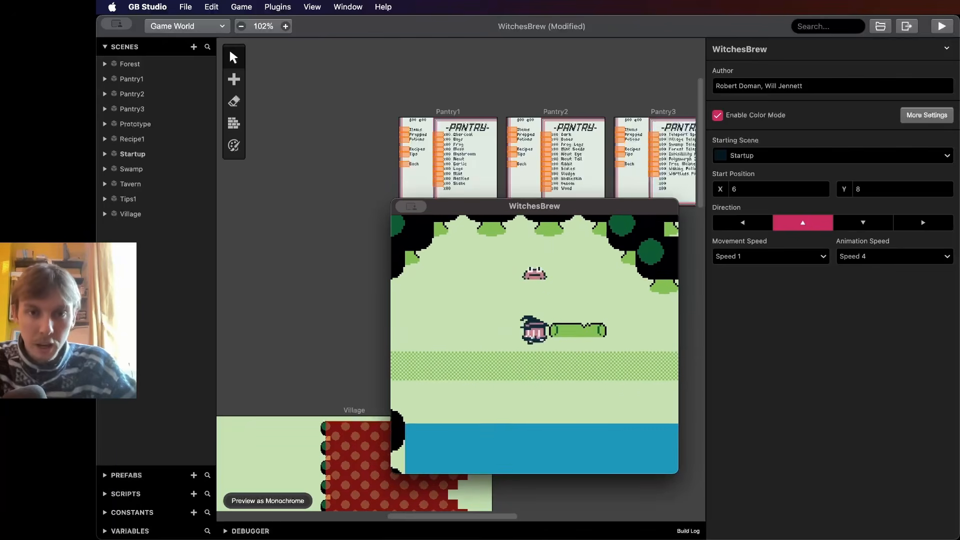
key(z)
key(z)
- Open the pantry items page to check the collected frog and moss, then close the menu
key(Return)
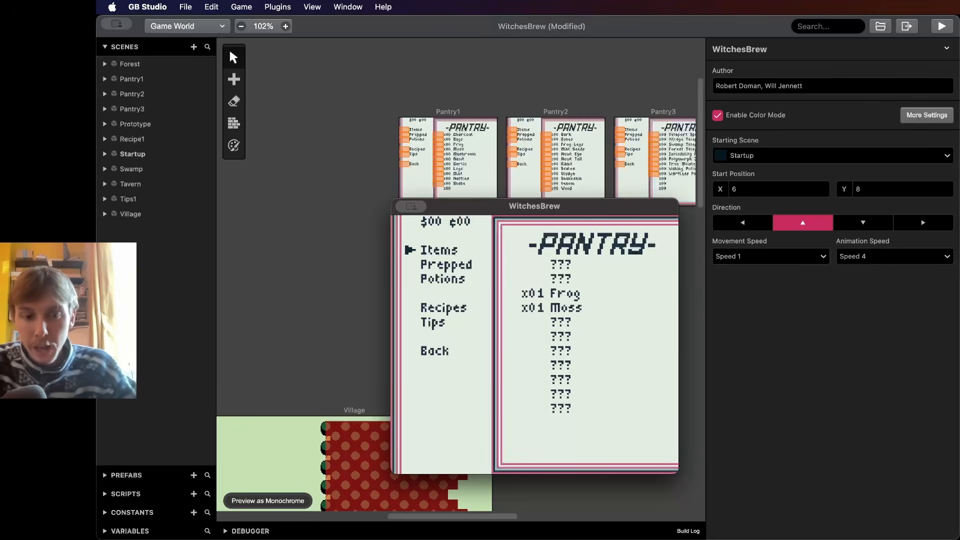
key(z)
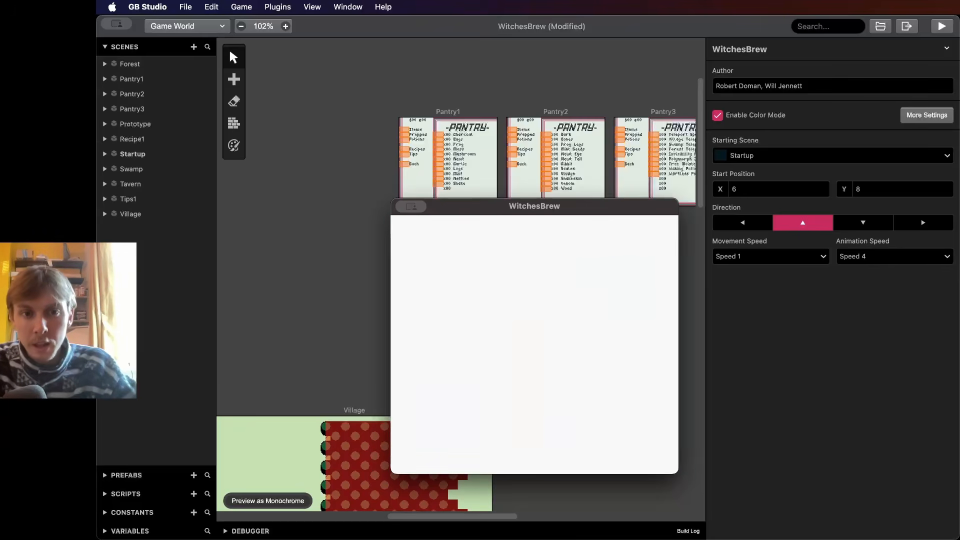
key(x)
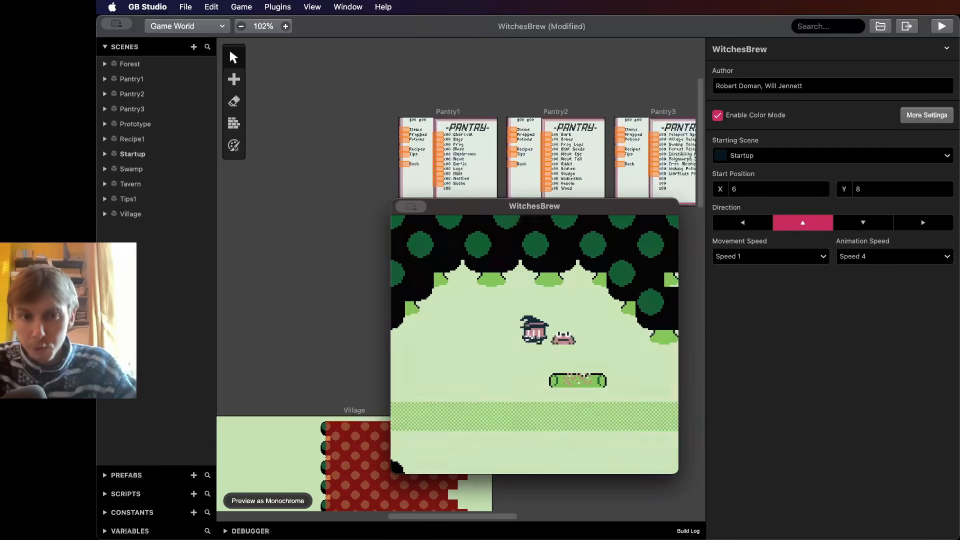
- Walk to the frog in the game world and pick it up
key(Left)
key(Right)
key(z)
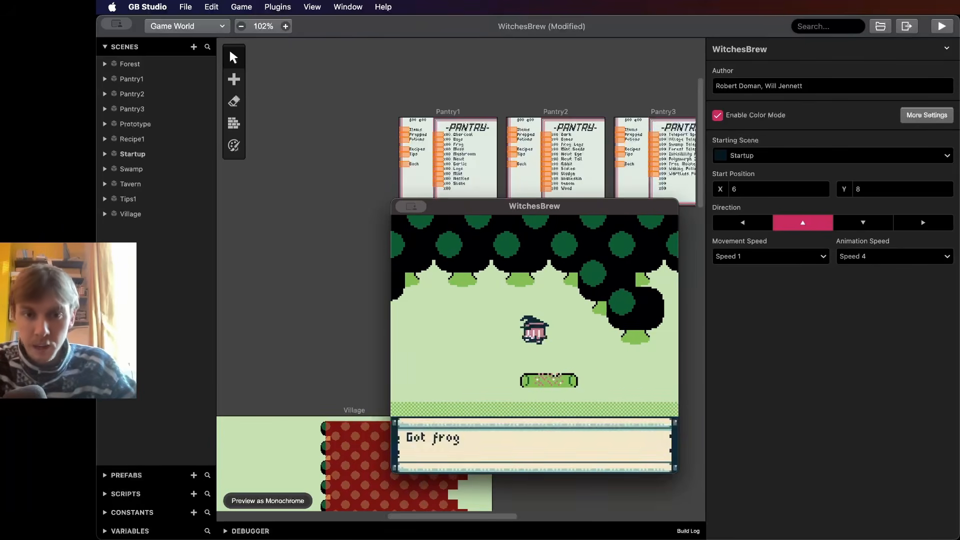
key(z)
key(Right)
key(Down)
key(z)
key(z)
key(Left)
- Open the pantry's Potions page, move through its entries and exit the menu
key(Return)
key(Down)
key(z)
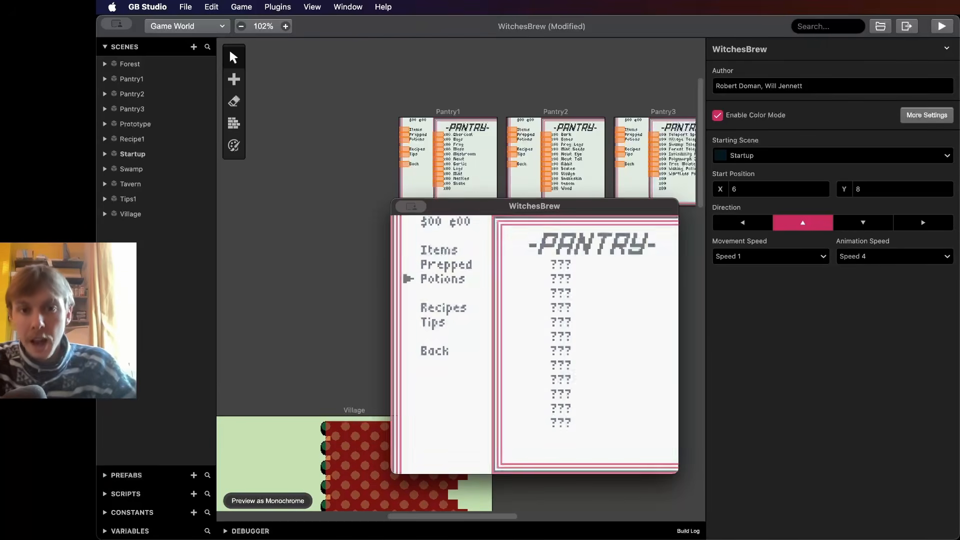
key(Down)
key(Down)
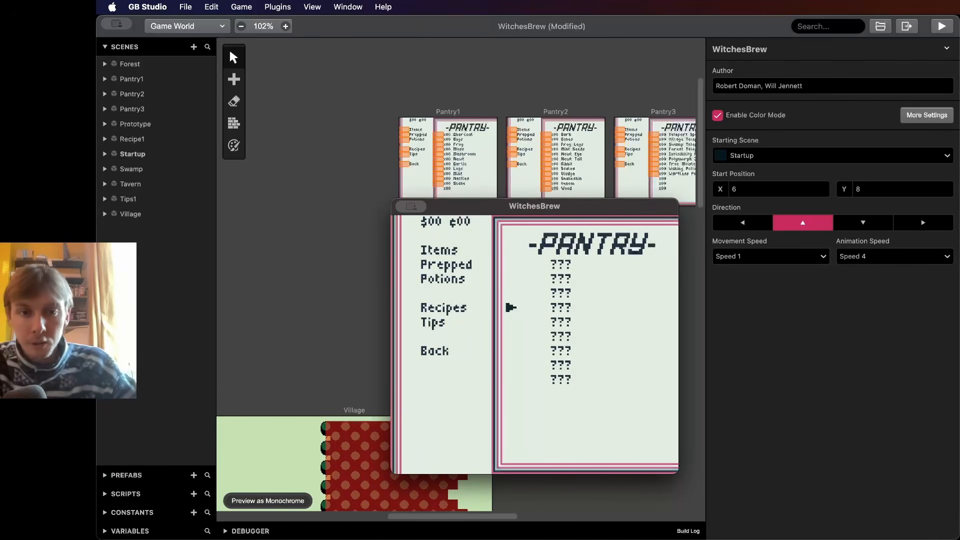
key(x)
- Walk the witch north through the forest to the village house
key(Left)
key(Right)
key(Left)
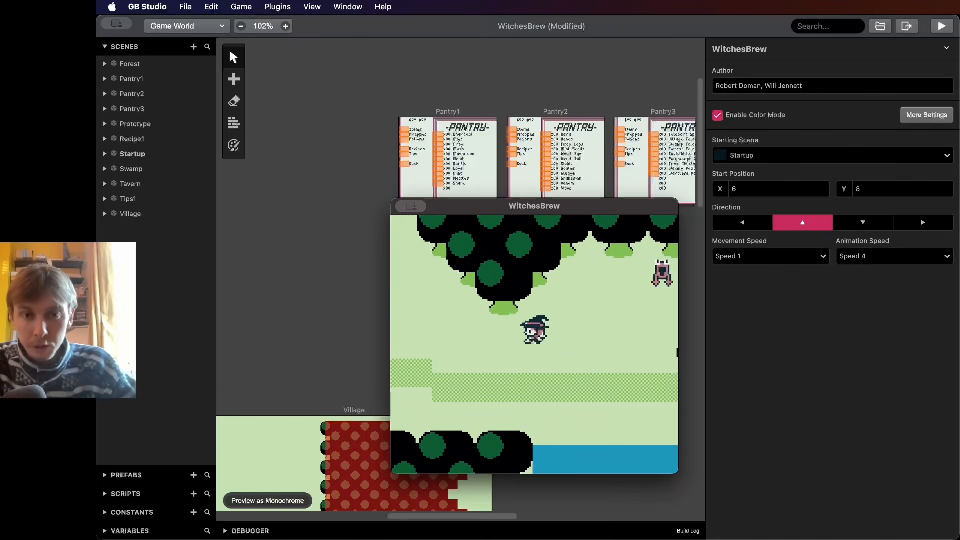
key(Up)
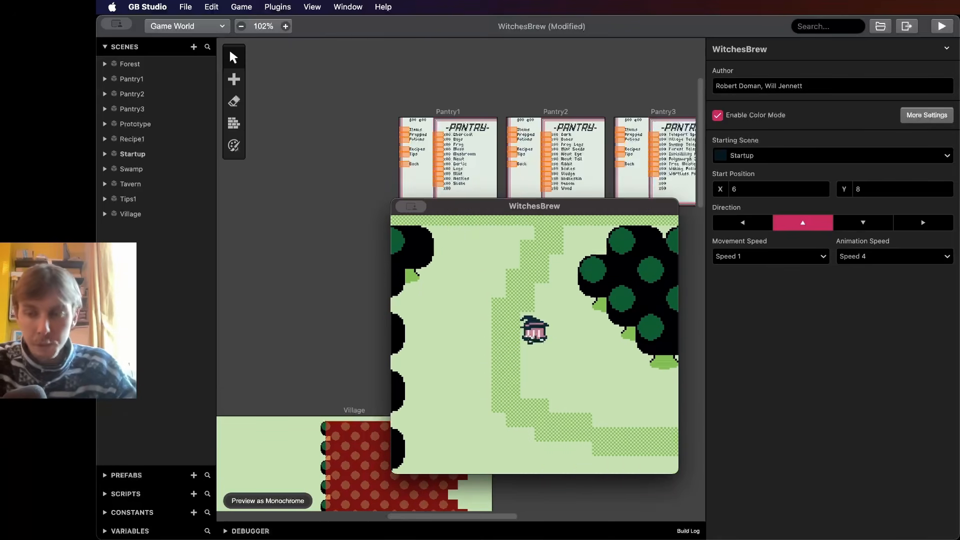
key(Up)
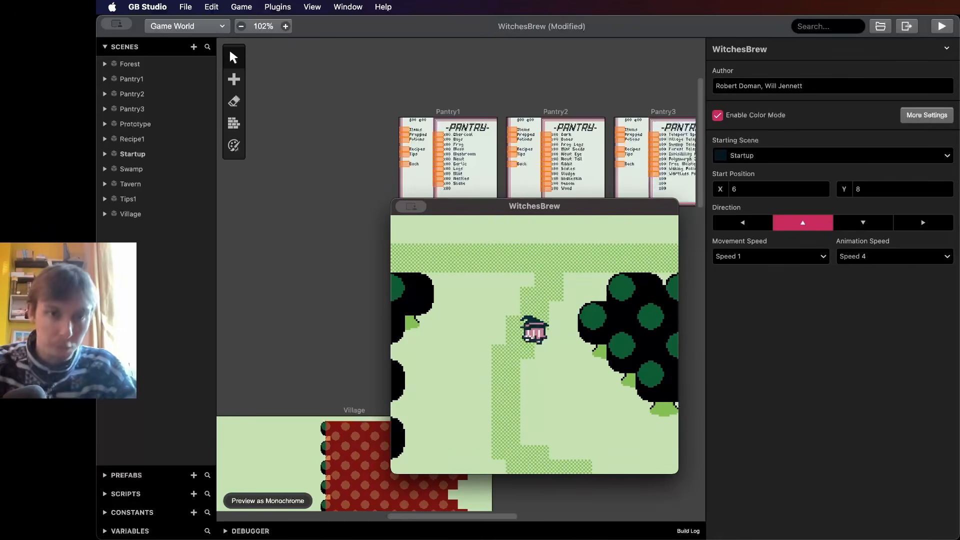
key(Up)
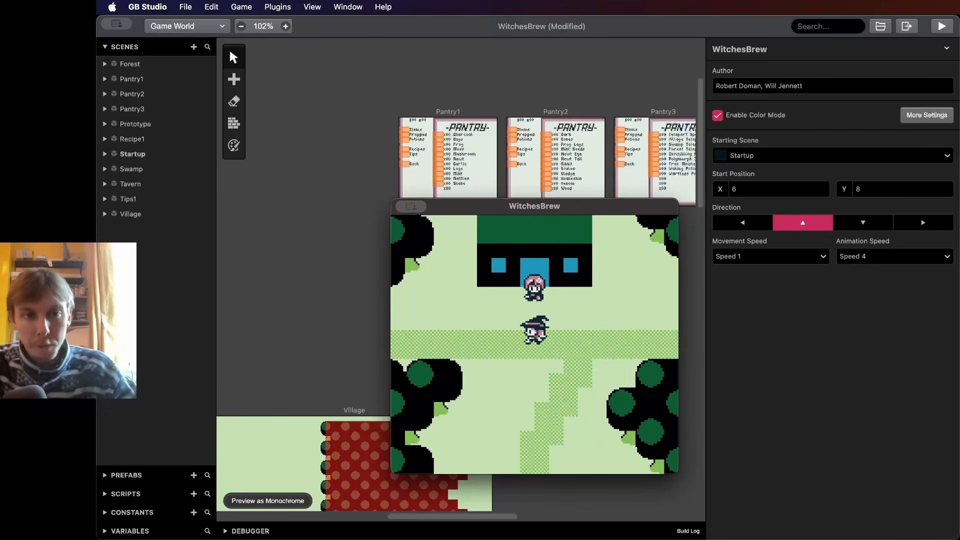
- Move the game preview window aside, zoom into the Pantry1 scene and select it
drag(535, 206, 660, 531)
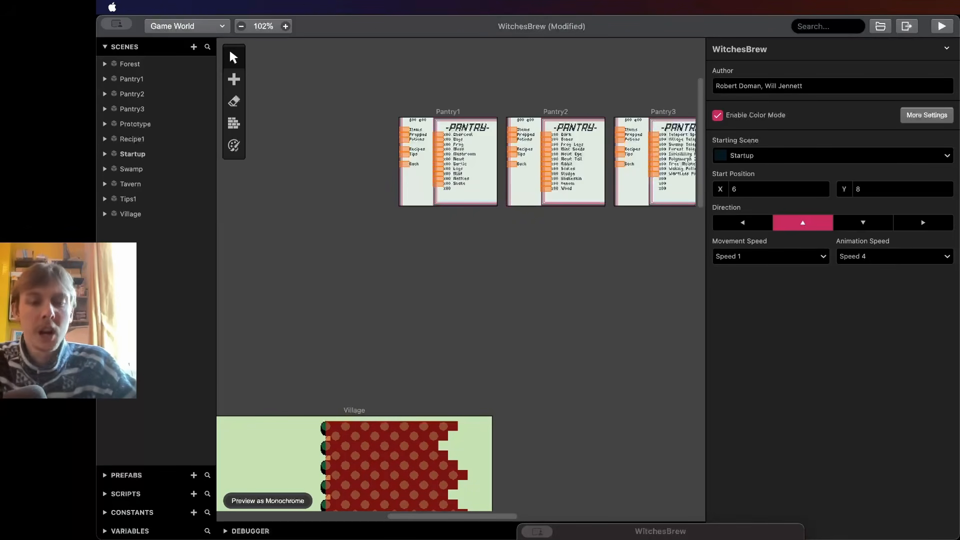
scroll(440, 257, right, 1)
ctrl+scroll(440, 256, up, 5)
scroll(441, 256, up, 3)
ctrl+scroll(425, 233, up, 3)
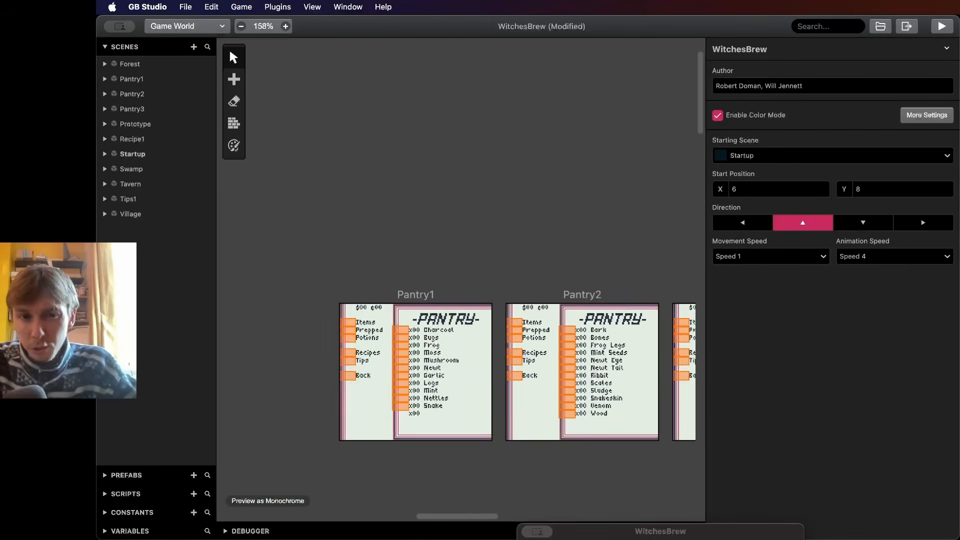
scroll(424, 233, up, 1)
ctrl+scroll(424, 232, up, 8)
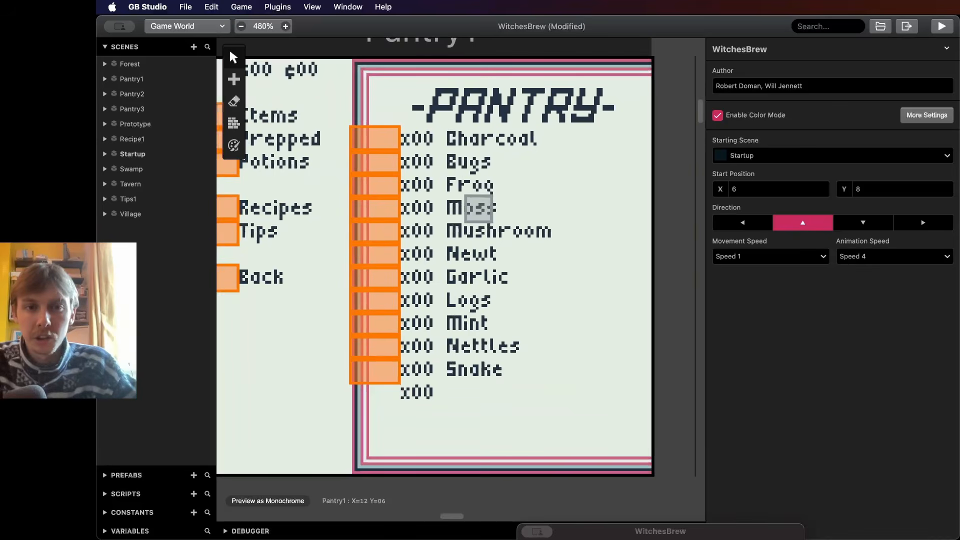
click(467, 207)
ctrl+scroll(553, 208, up, 1)
scroll(553, 208, right, 1)
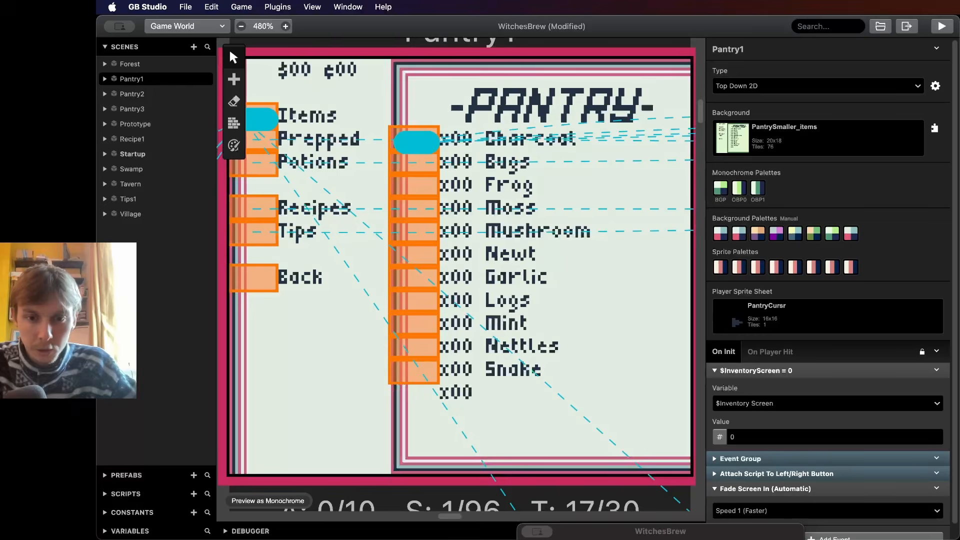
- Switch to GIMP and toggle the visibility of the Items and Prepped text layers in the pantry image
key(super+Tab)
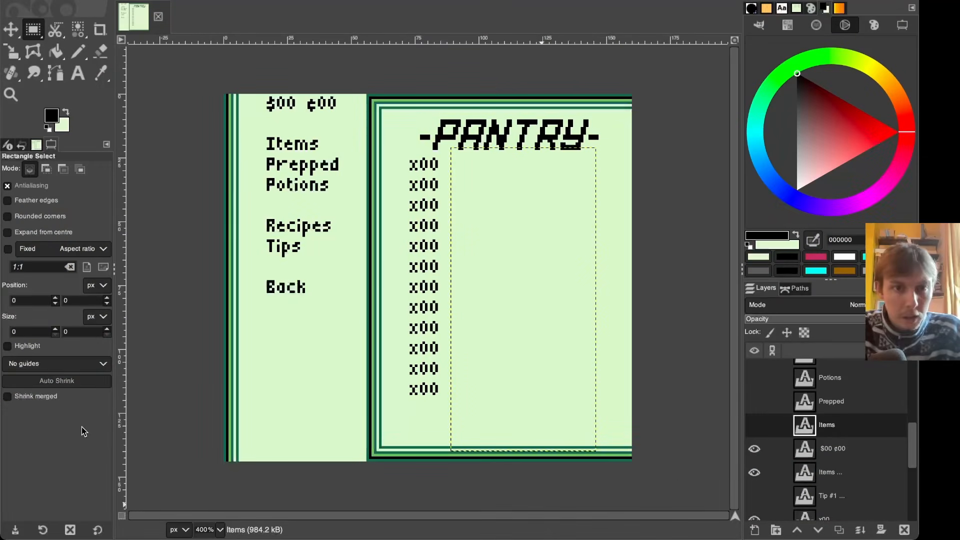
click(879, 433)
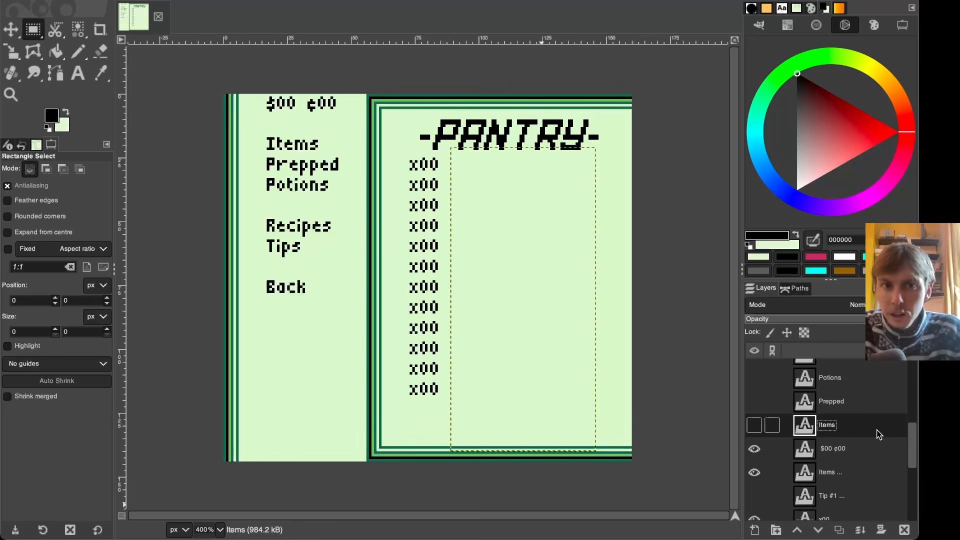
click(755, 426)
click(755, 425)
click(755, 403)
click(754, 403)
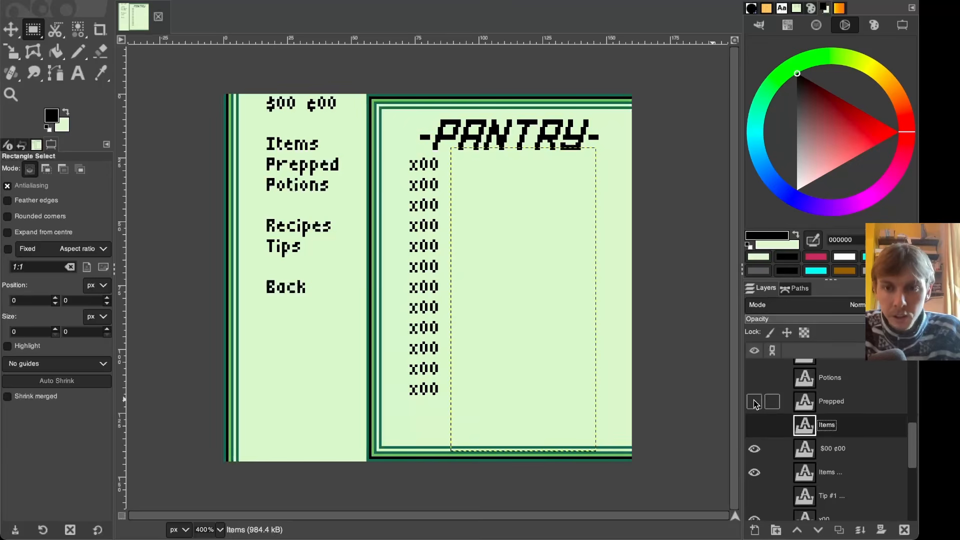
- Toggle the Potions, Prepped and Items text layers to compare the pantry's item lists
click(755, 378)
scroll(754, 384, up, 2)
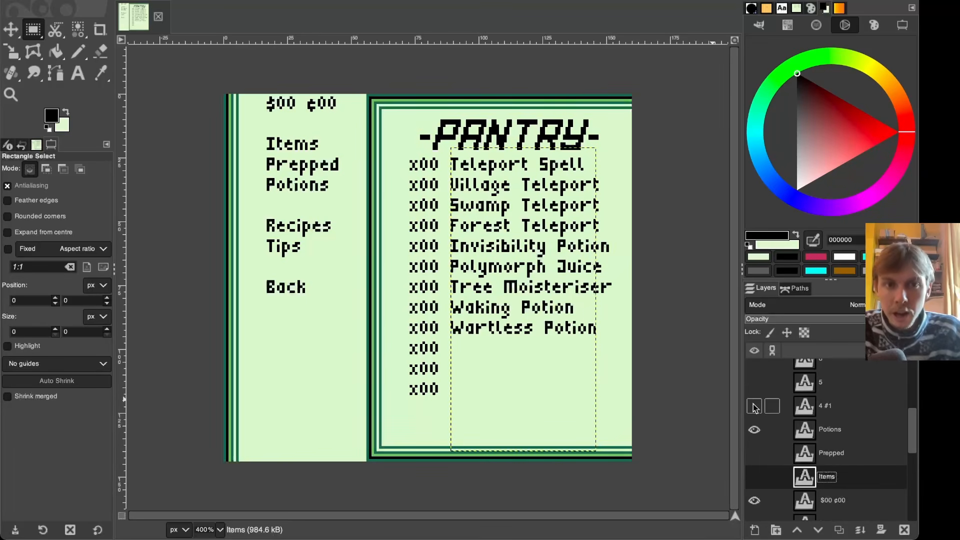
click(754, 427)
click(755, 453)
click(755, 453)
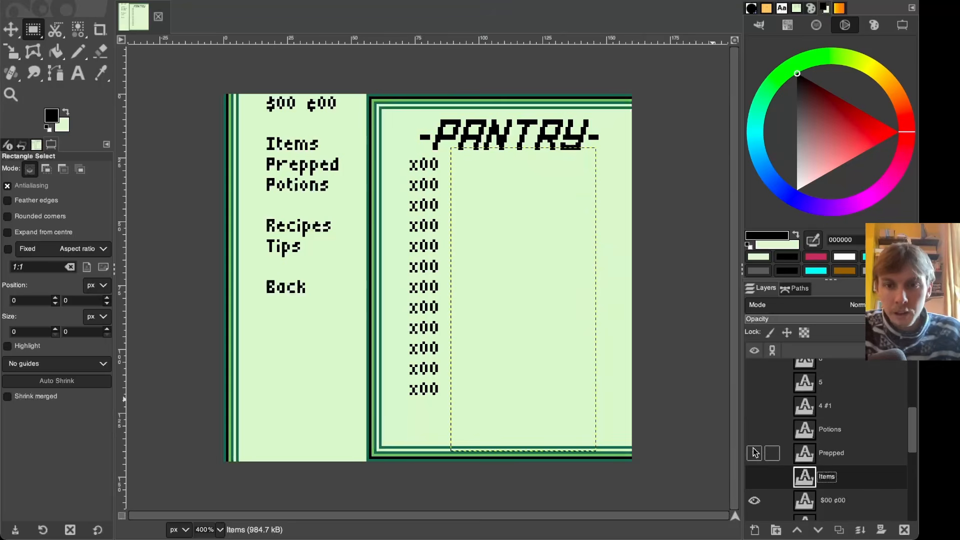
click(755, 476)
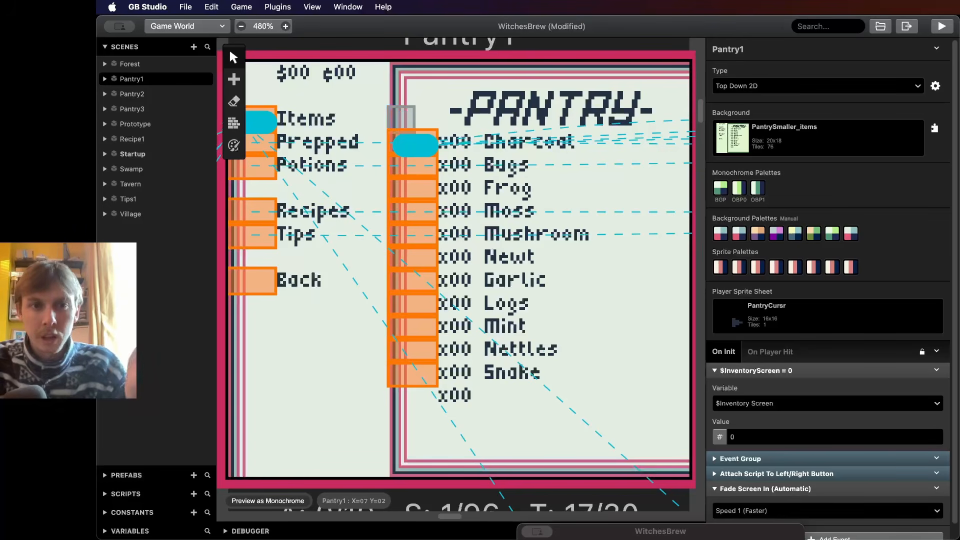
- In Pantry1's On Init script, expand the Event Group and the first If $Got_Items Has Flag 1 event
scroll(926, 390, down, 1)
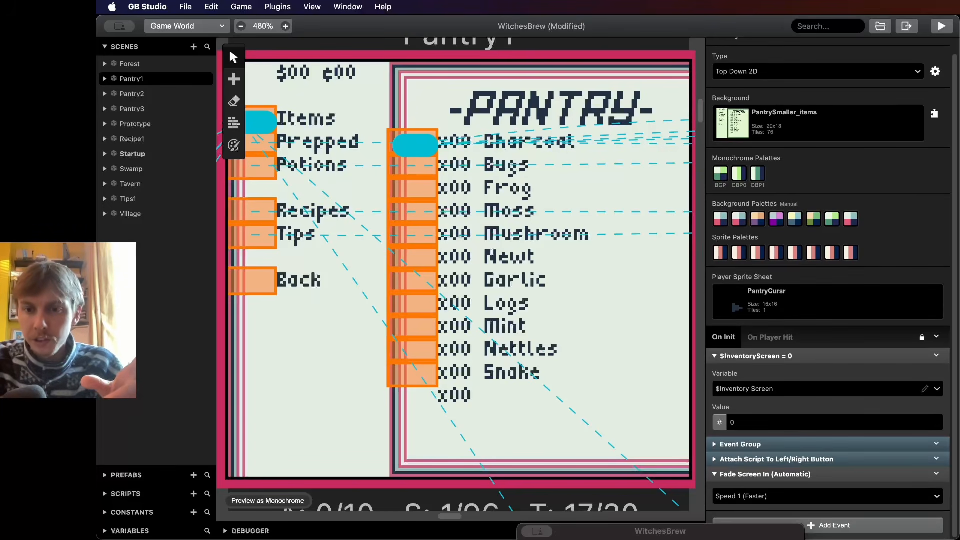
click(740, 444)
scroll(740, 444, down, 5)
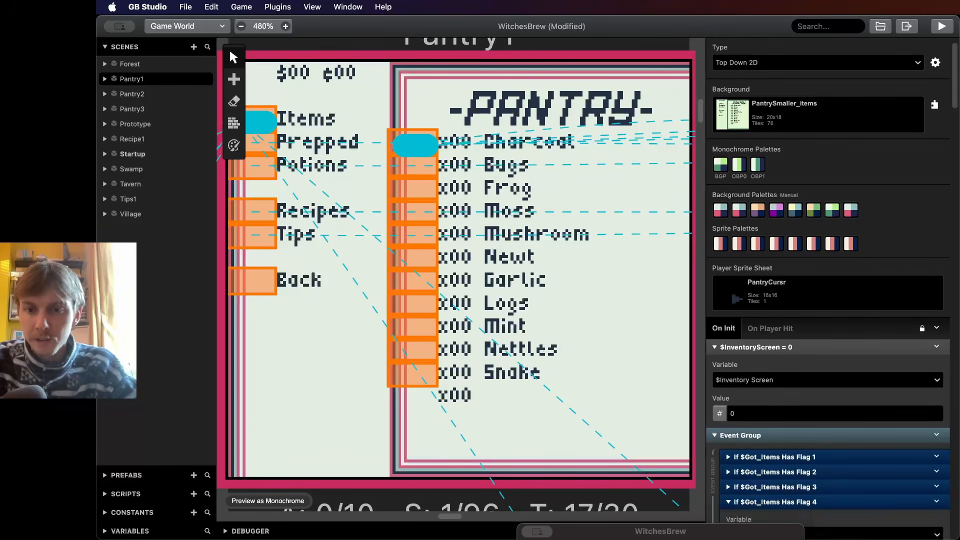
click(735, 206)
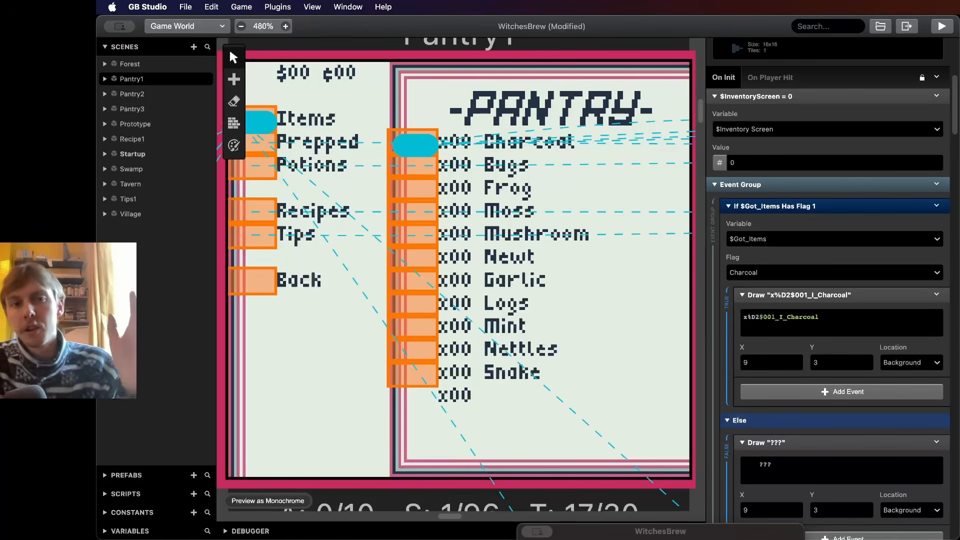
ctrl+scroll(563, 258, down, 2)
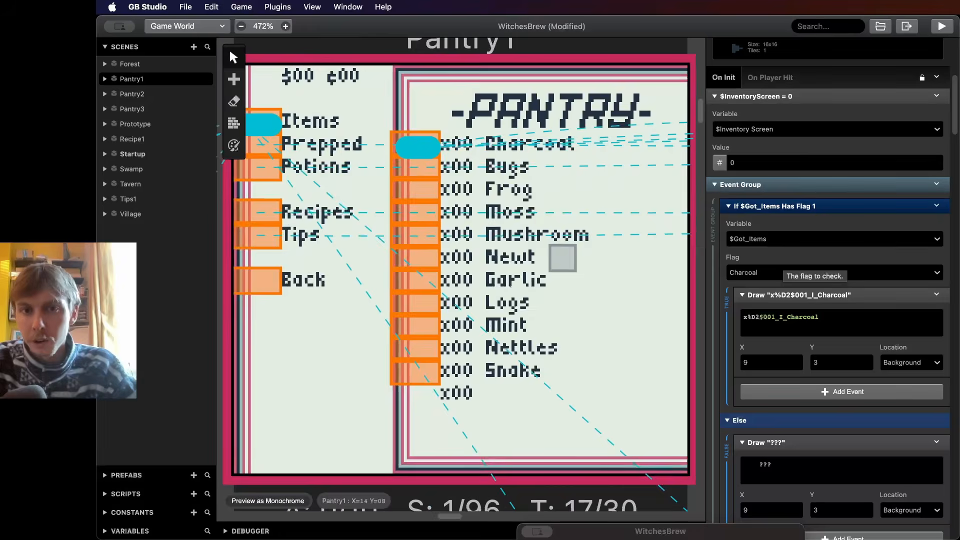
- Scroll through Pantry1's If $Got_Items Has Flag events, expanding the Flag 3 Frog check to examine its Draw and Else branches
ctrl+scroll(562, 259, down, 1)
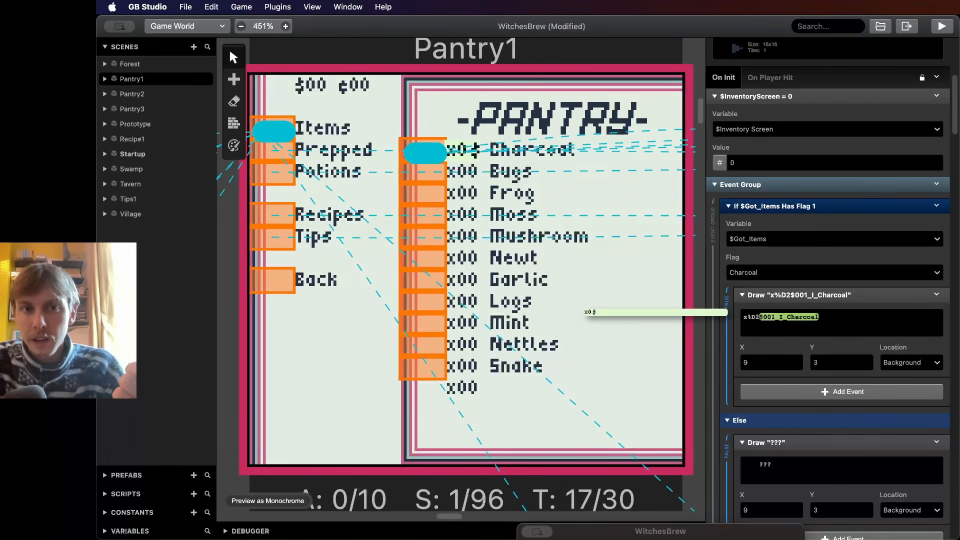
scroll(830, 320, down, 1)
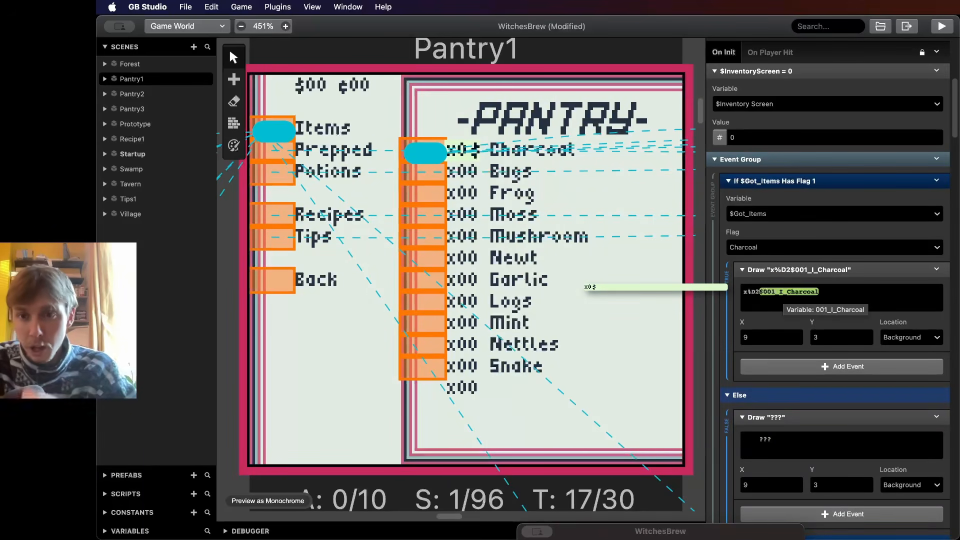
scroll(791, 297, down, 1)
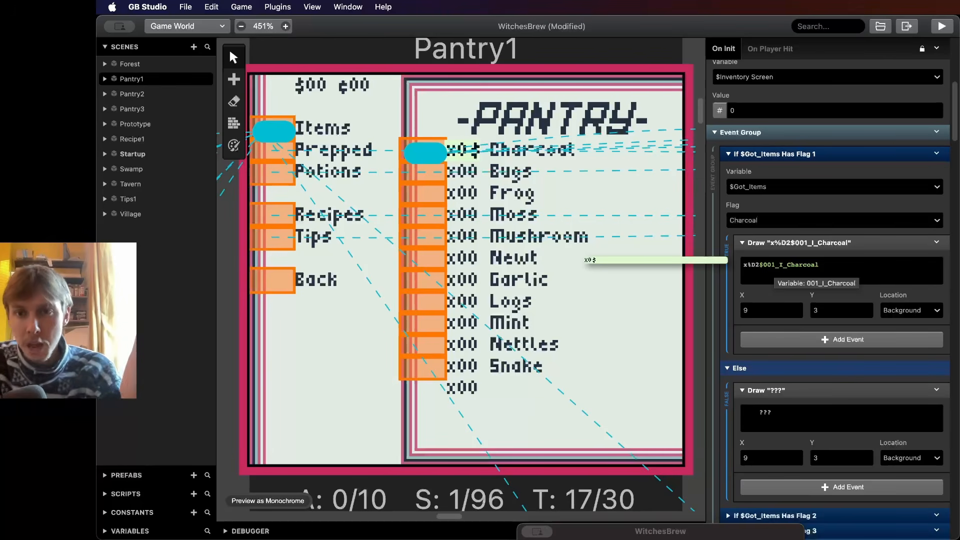
scroll(841, 389, down, 1)
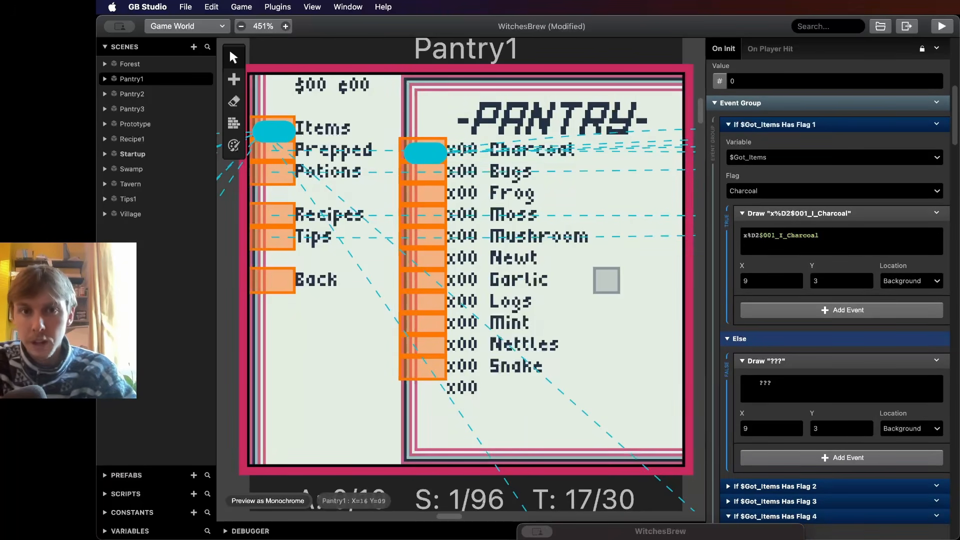
scroll(841, 351, down, 3)
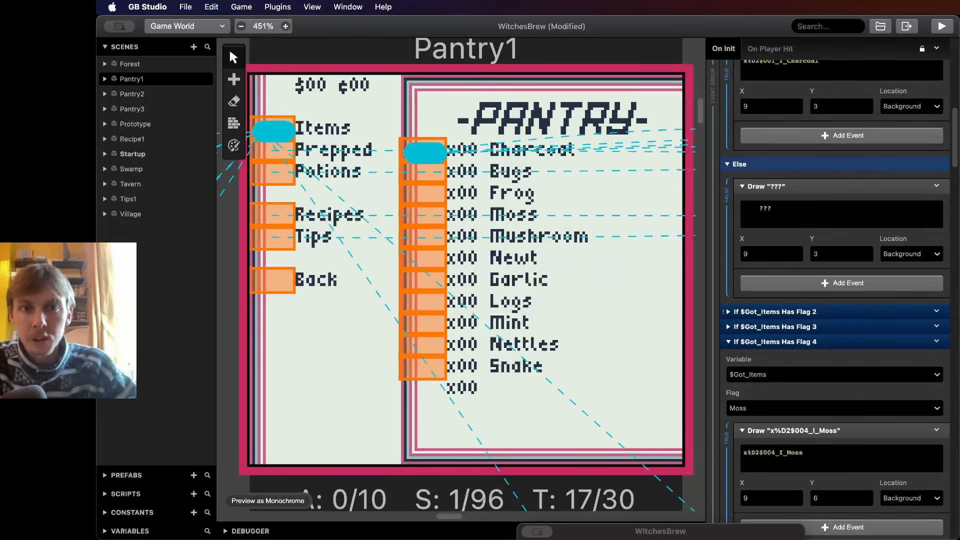
ctrl+scroll(586, 173, up, 2)
ctrl+scroll(586, 173, up, 1)
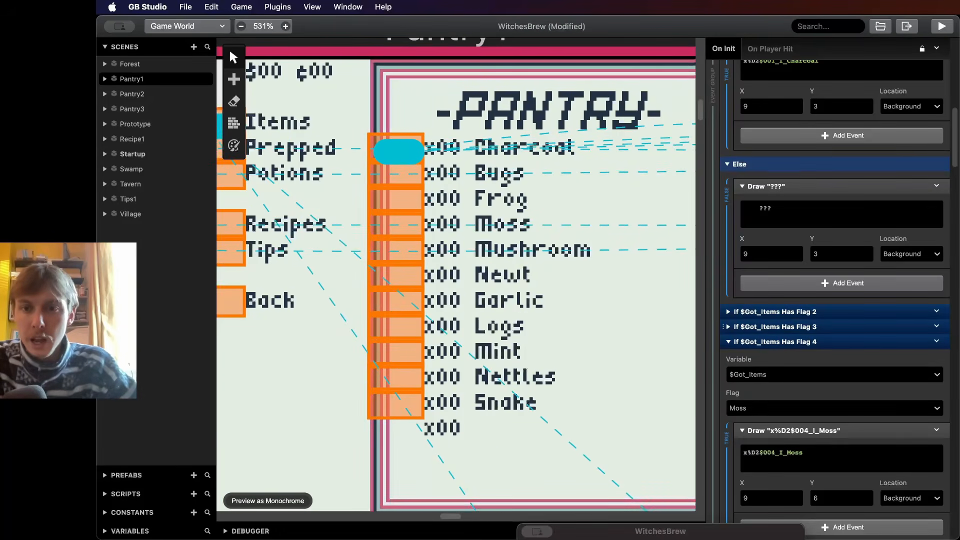
click(776, 327)
scroll(775, 327, down, 2)
scroll(834, 320, down, 1)
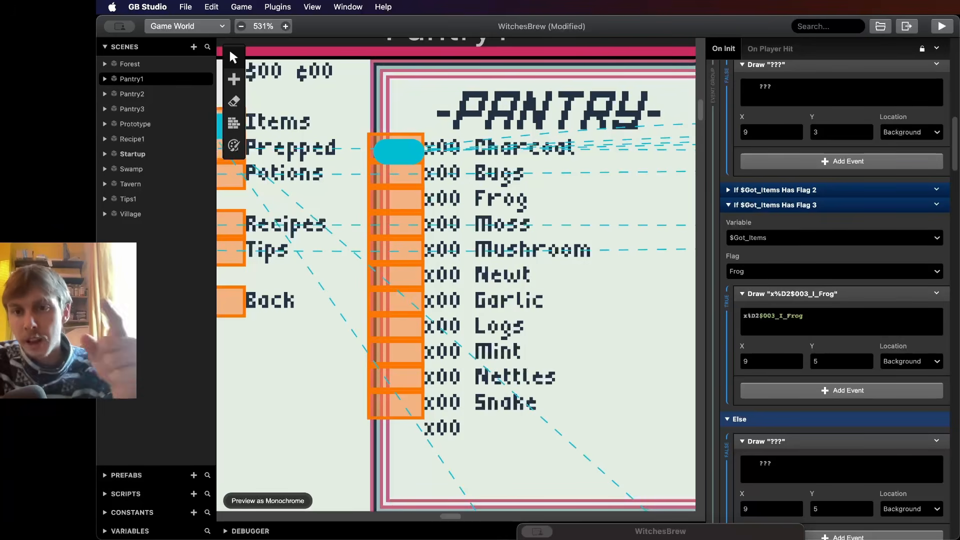
scroll(835, 300, down, 3)
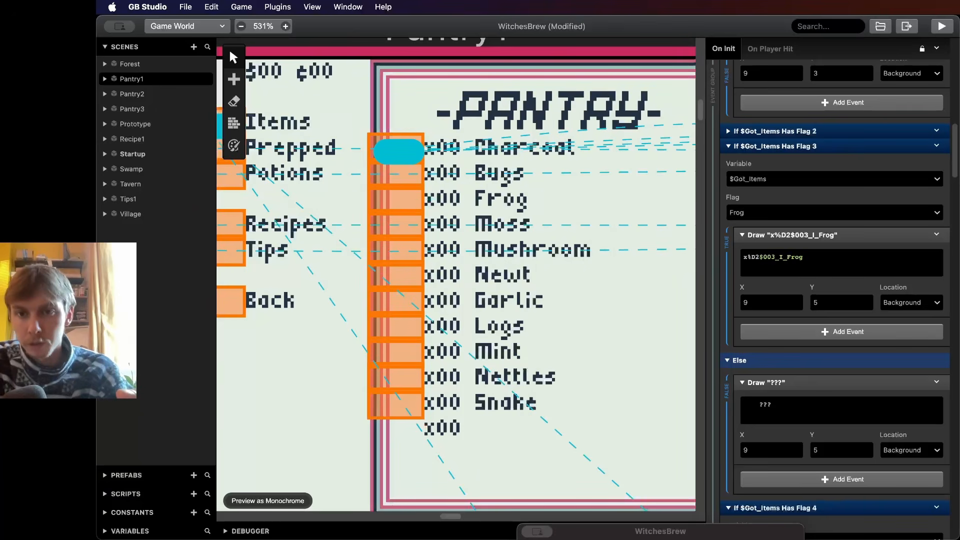
scroll(835, 300, down, 4)
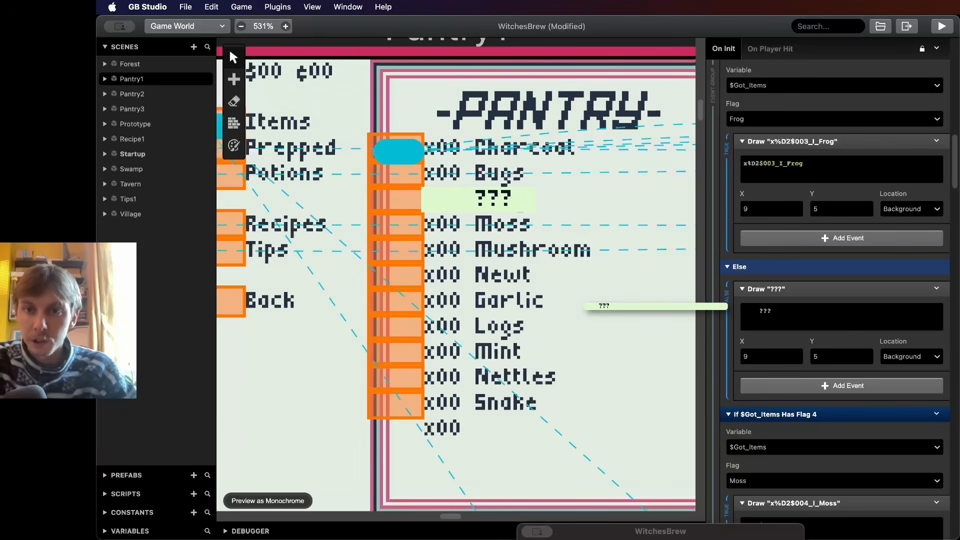
scroll(835, 295, up, 1)
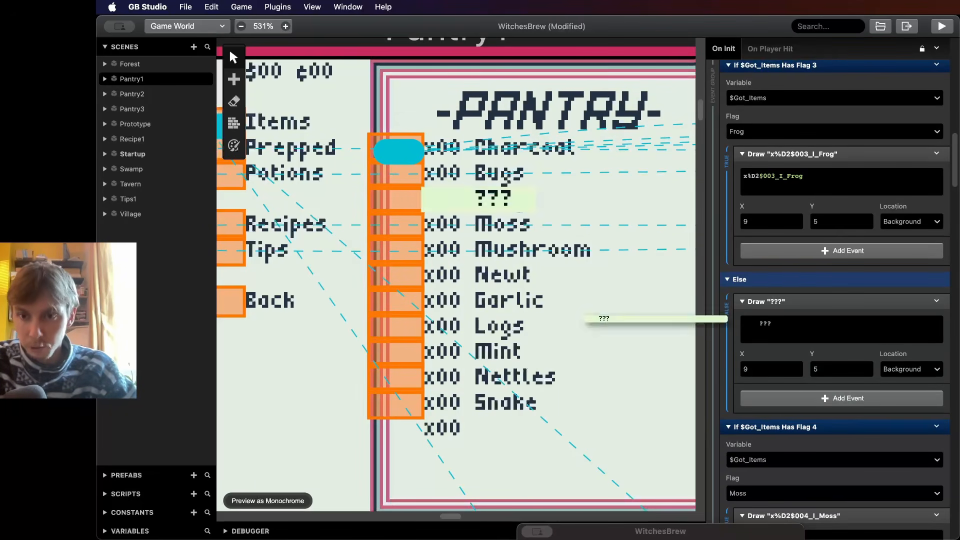
- Add a Variable Flags Add event to the Frog check's Else branch and set its variable to Got_Items
click(841, 398)
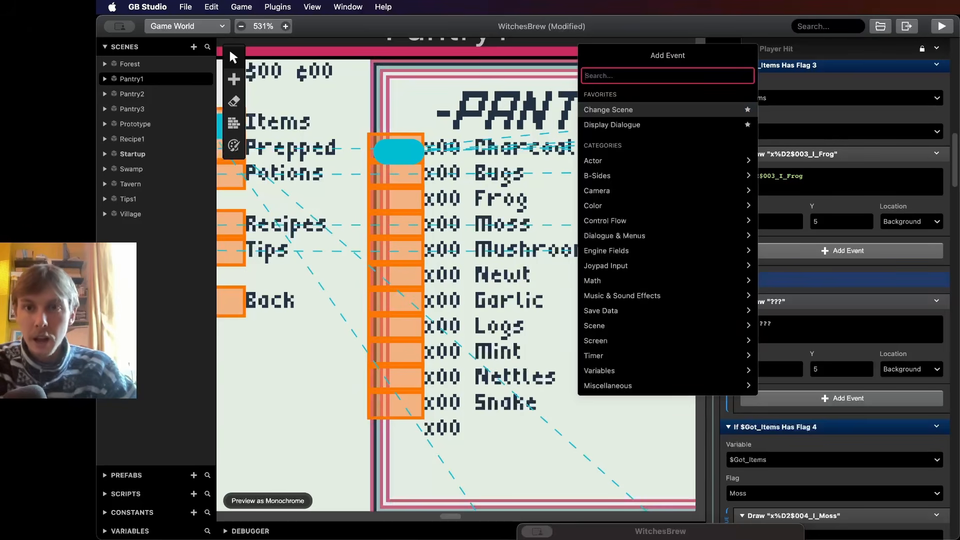
text(add)
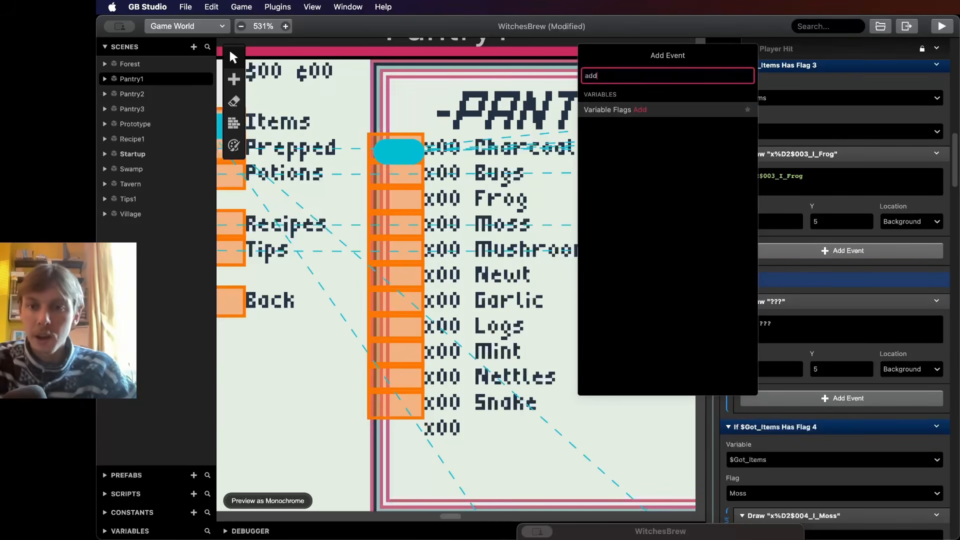
key(Return)
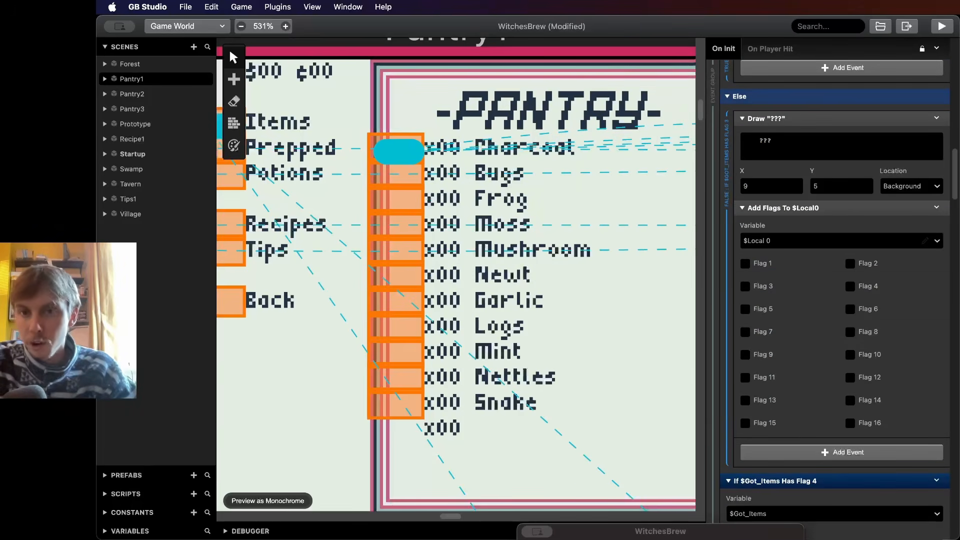
text(ad)
key(BackSpace)
key(BackSpace)
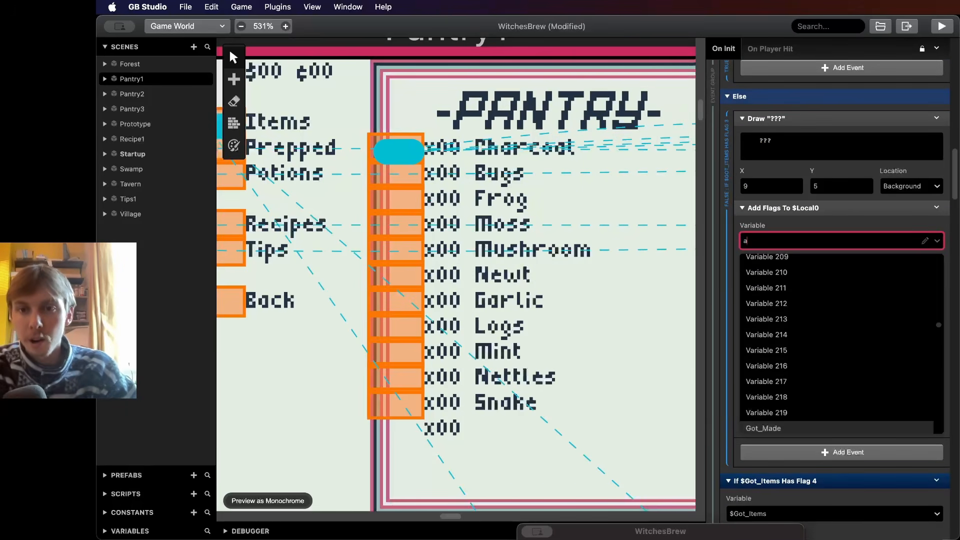
text(it)
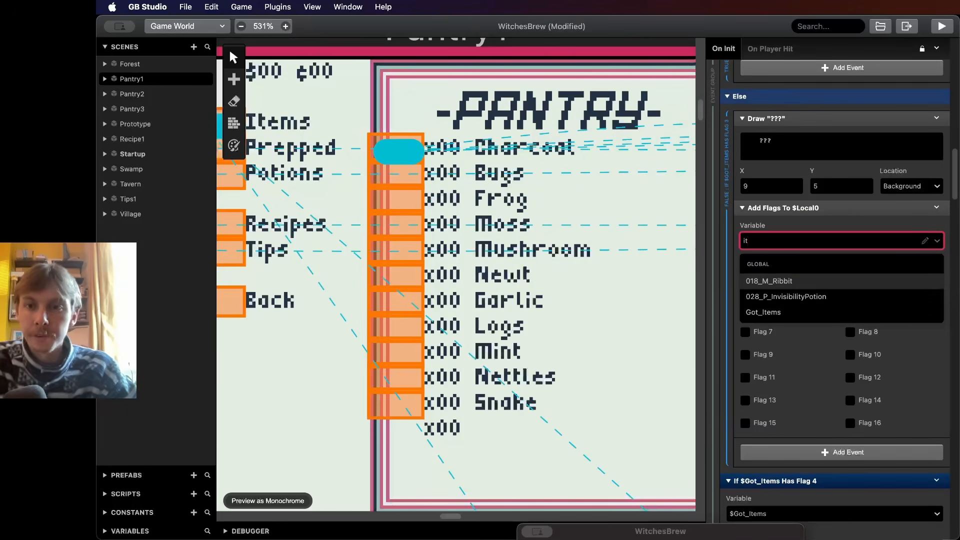
key(Down)
key(Down)
key(Return)
- Reselect the Add Flags event's variable and name it Got_Items
click(842, 241)
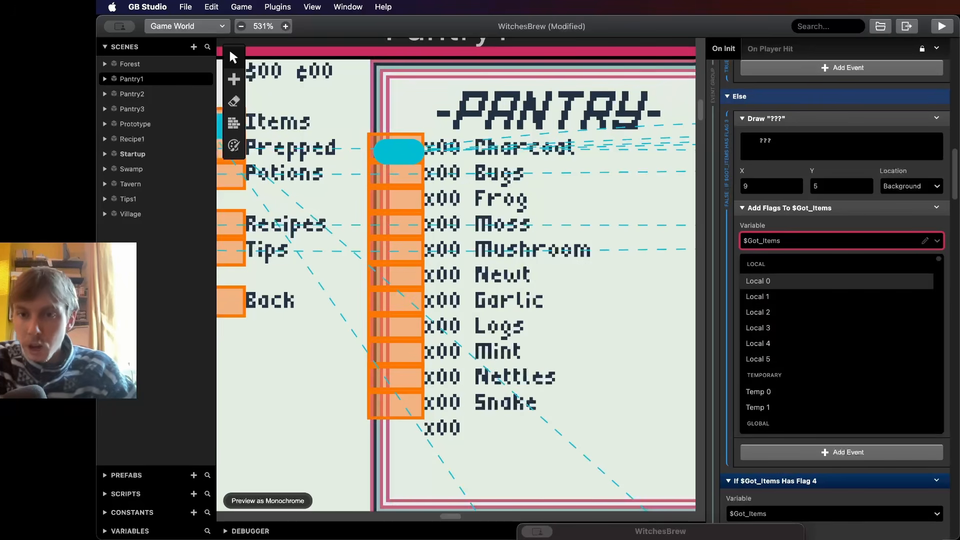
scroll(840, 310, down, 10)
scroll(836, 321, down, 20)
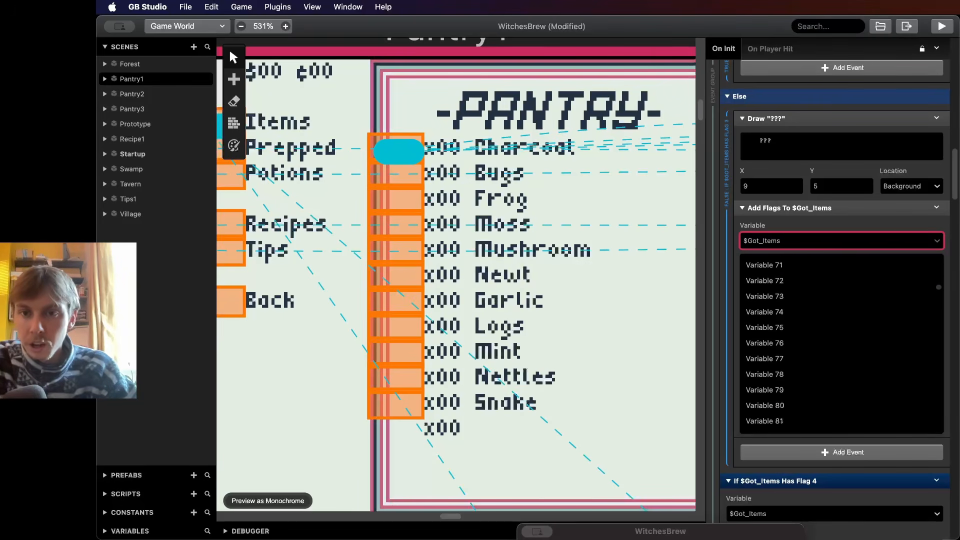
click(836, 321)
click(925, 241)
text(Got)
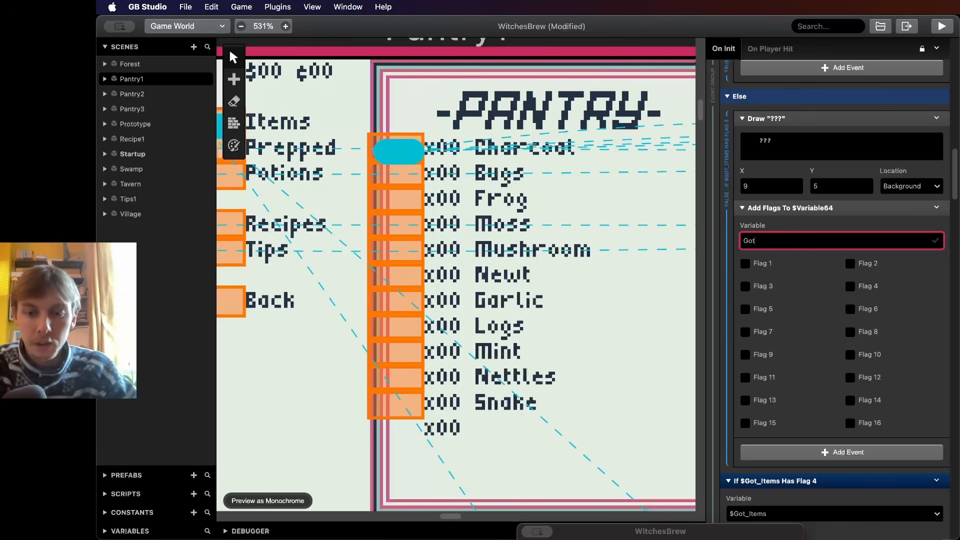
text(_Items)
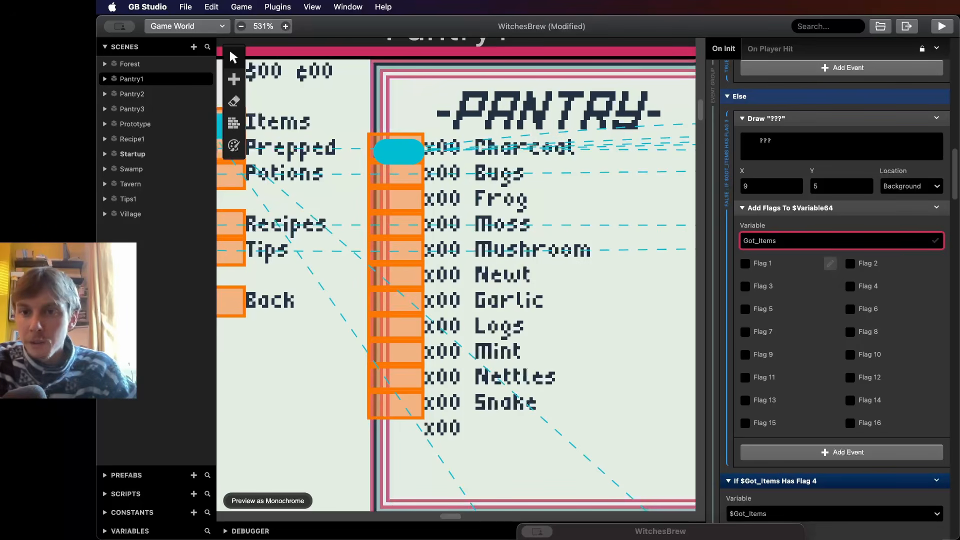
- Rename Flag 1 as Frog in the Add Flags event and tick it
click(831, 264)
text(Frog)
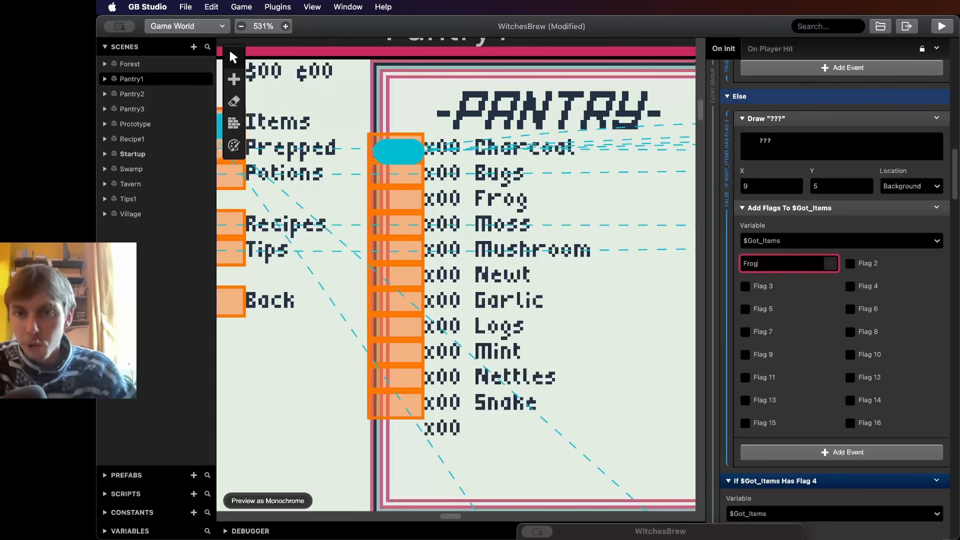
click(745, 287)
click(745, 286)
click(745, 263)
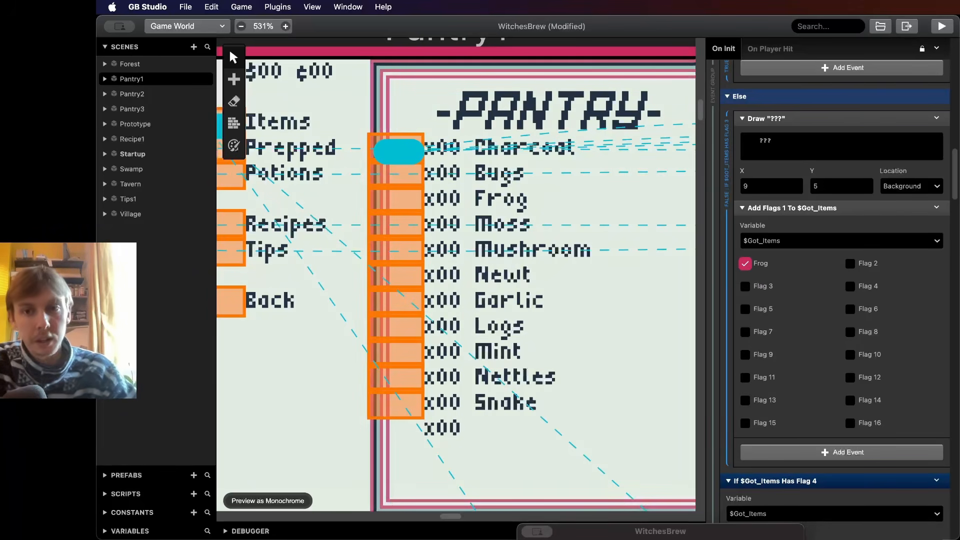
- Add a Math Functions event below the Add Flags event in the Frog check's Else branch
click(841, 452)
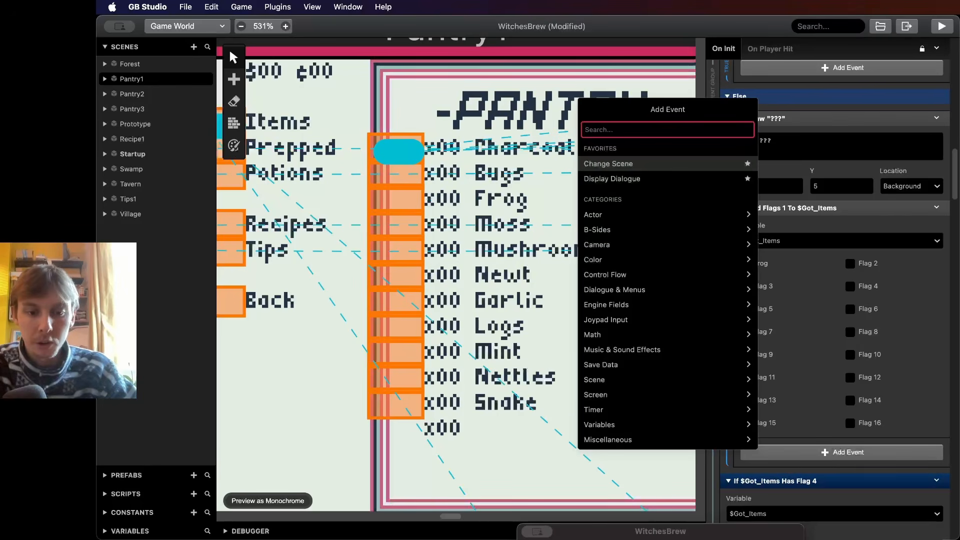
text(math)
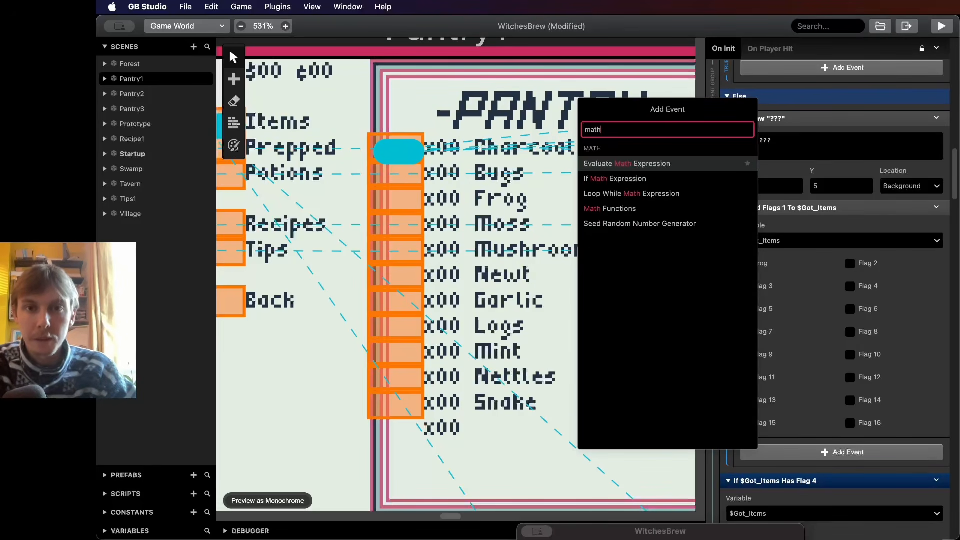
key(Down)
key(Down)
key(Down)
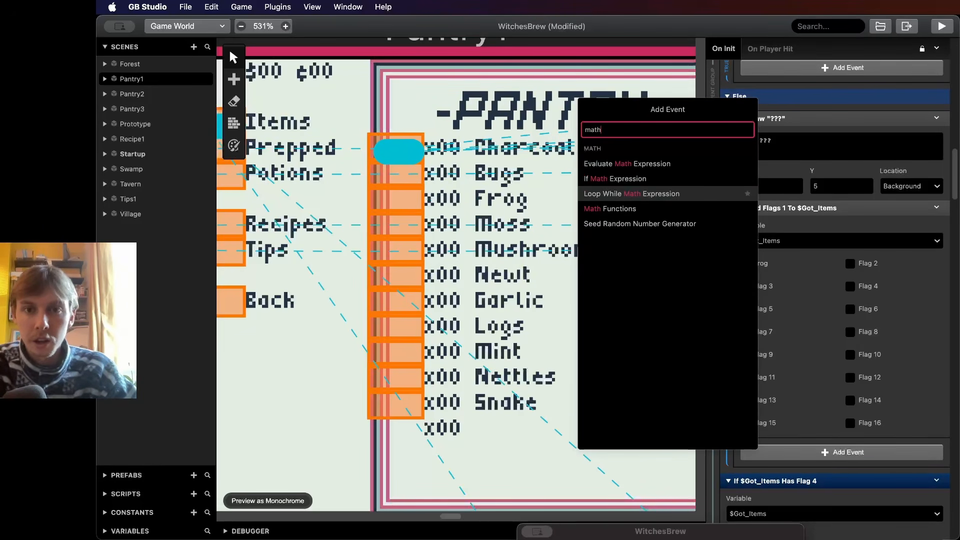
key(Return)
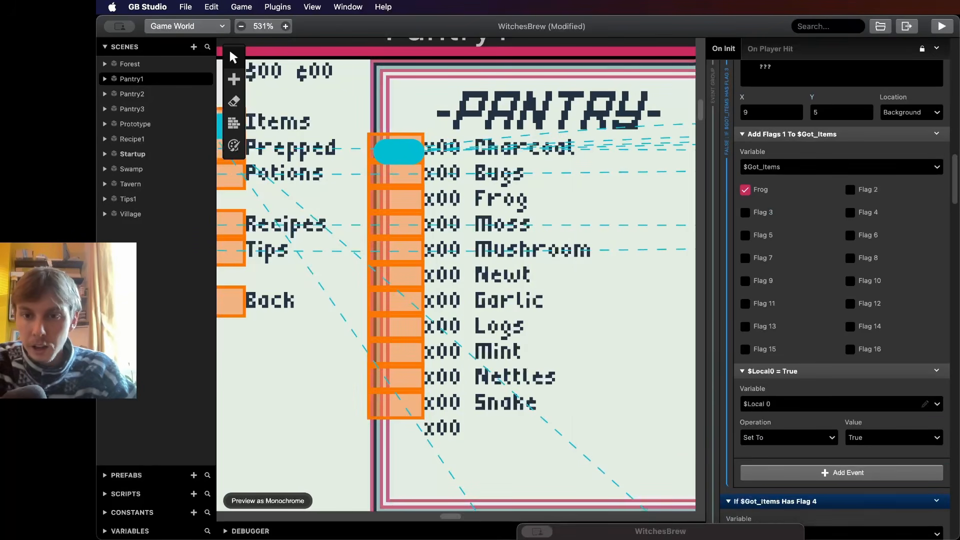
- Set the Math Functions event's variable to Variable 59 and rename that variable Frogs
click(841, 404)
scroll(842, 475, down, 5)
scroll(841, 476, down, 15)
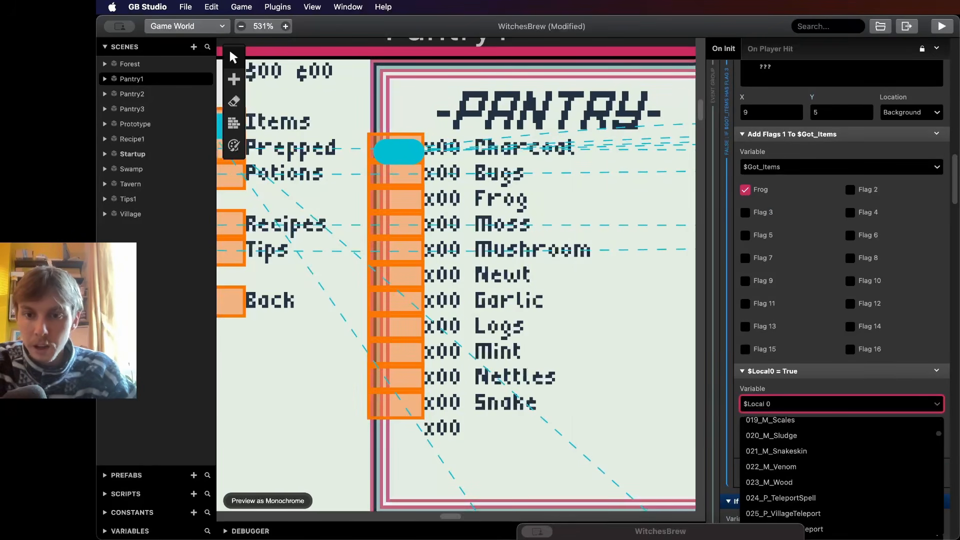
click(800, 459)
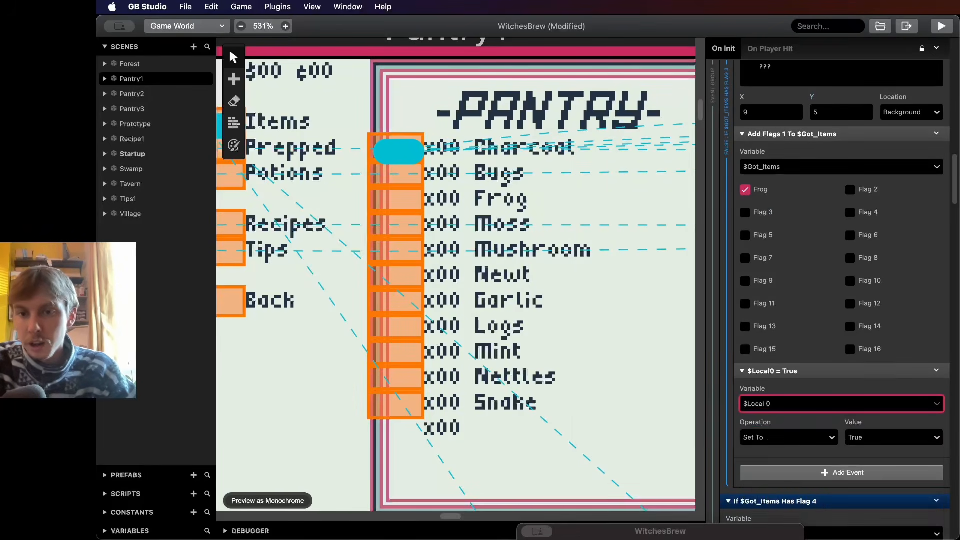
scroll(800, 458, down, 1)
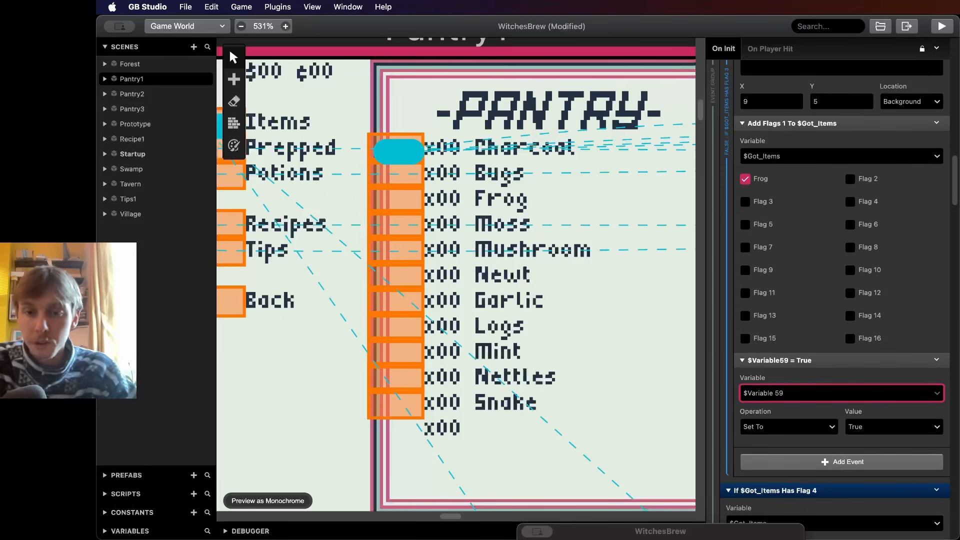
scroll(842, 342, down, 3)
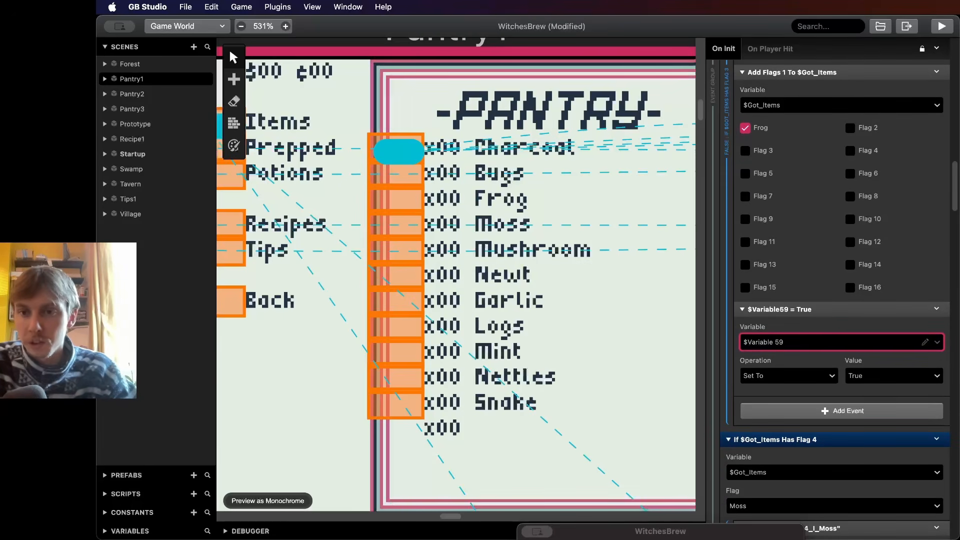
scroll(842, 300, up, 1)
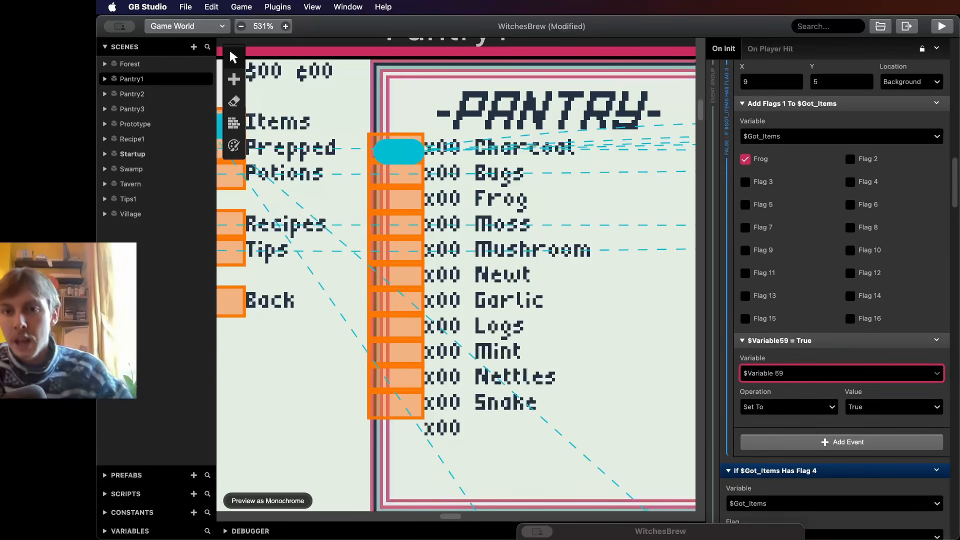
click(830, 374)
click(830, 374)
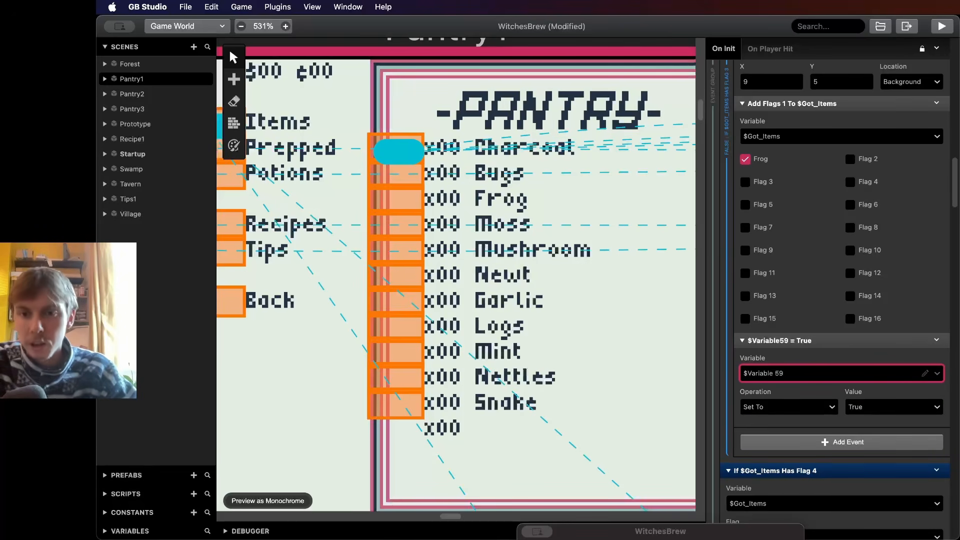
click(830, 373)
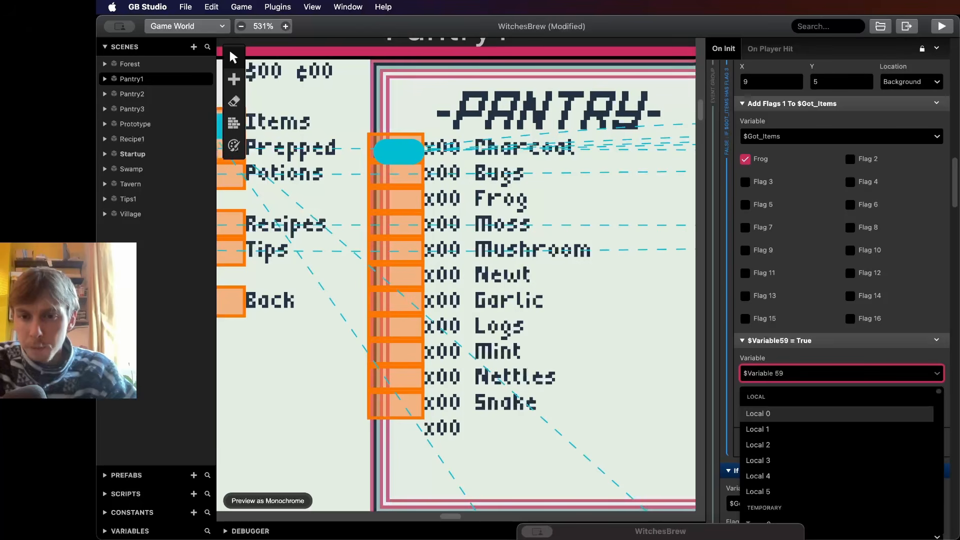
scroll(840, 455, down, 5)
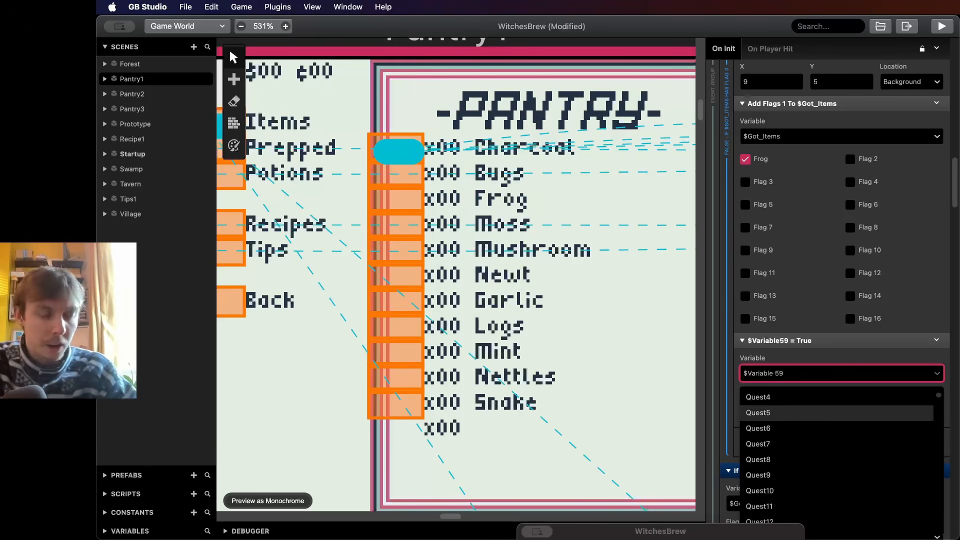
scroll(836, 414, down, 1)
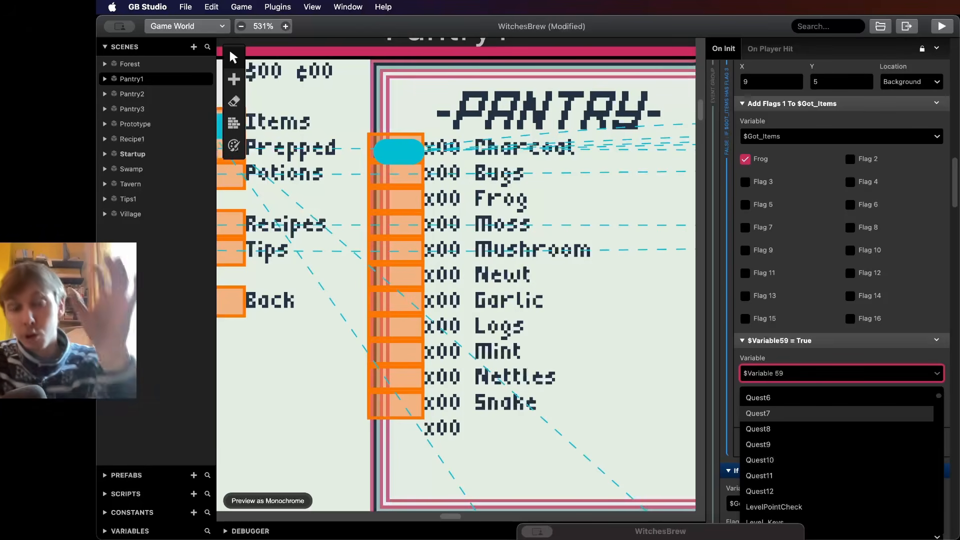
scroll(836, 414, down, 15)
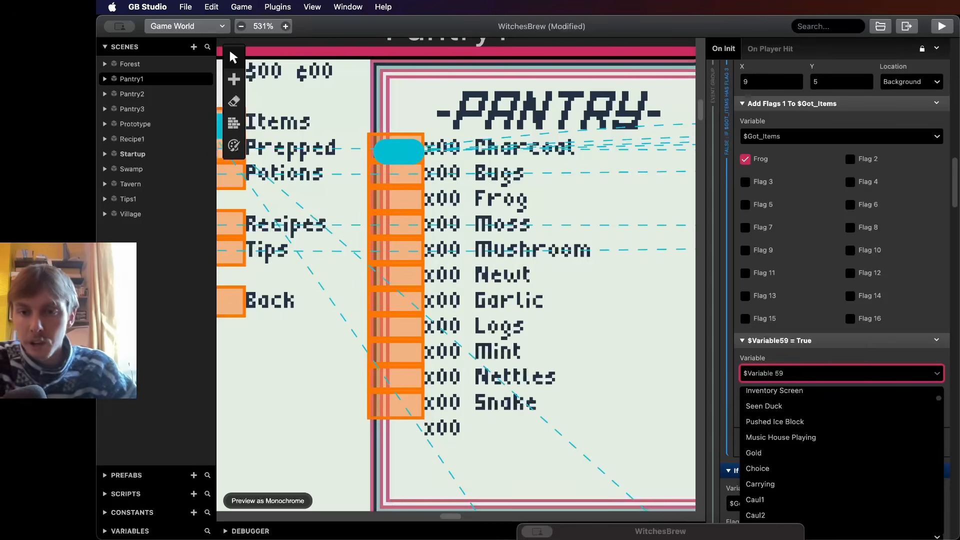
scroll(836, 415, down, 5)
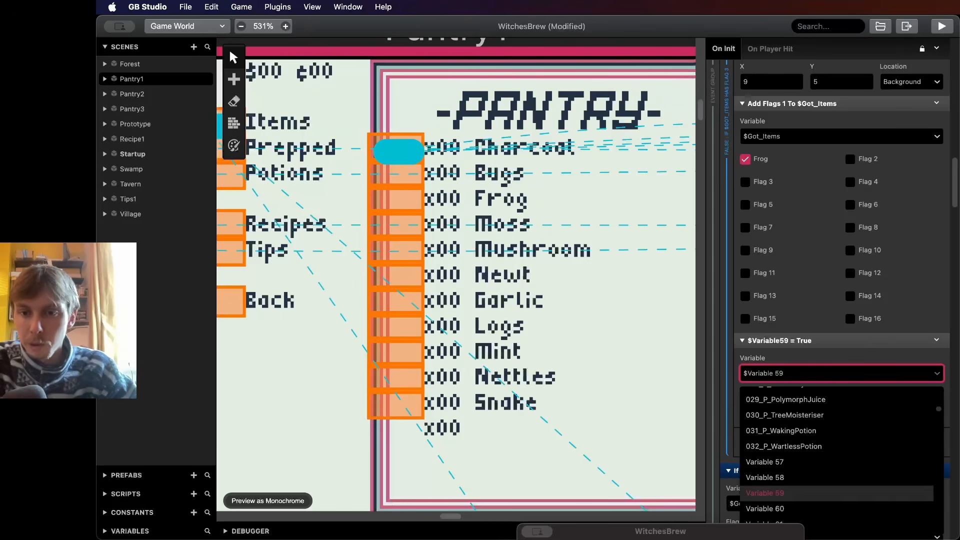
click(837, 498)
click(925, 373)
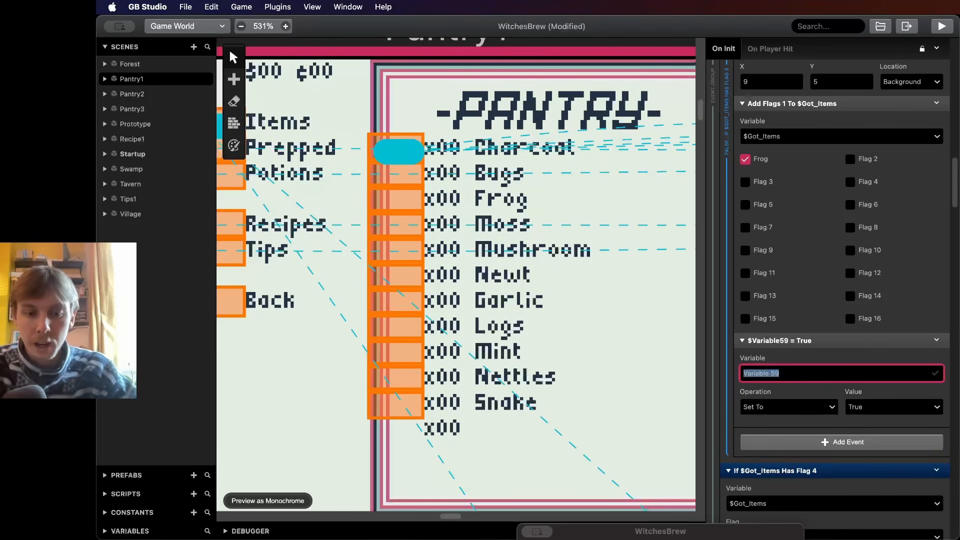
text(Frogs)
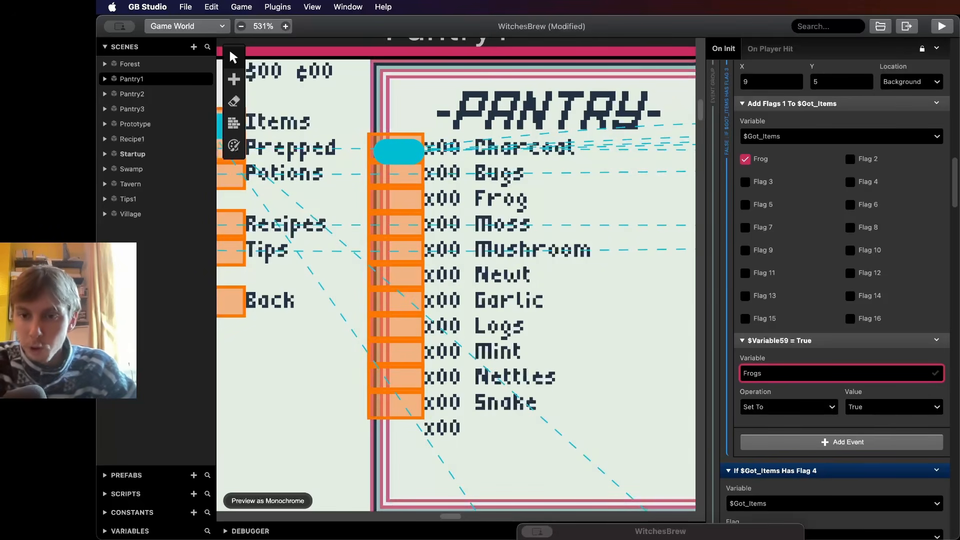
- Set the Frogs event's operation to Add with a plain value of 1
click(789, 407)
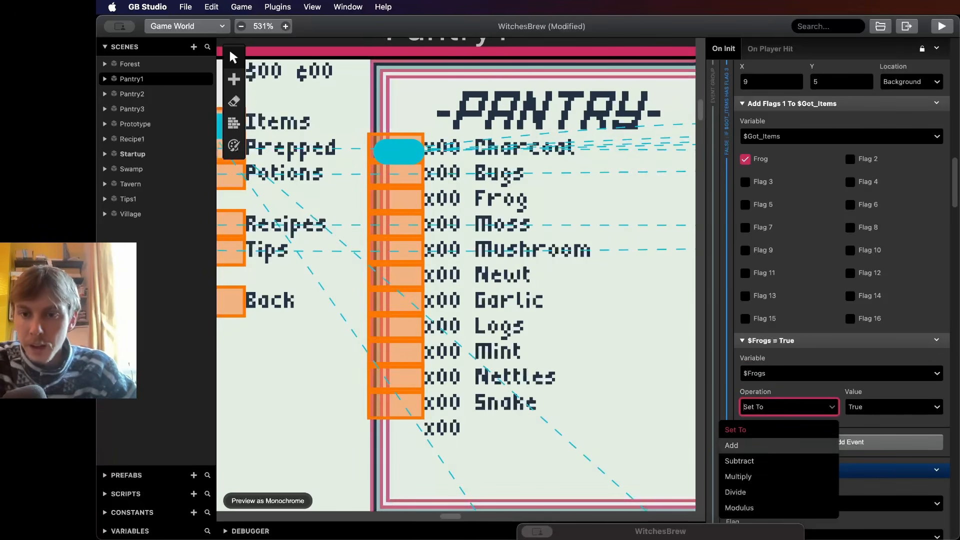
click(778, 446)
click(894, 407)
click(860, 477)
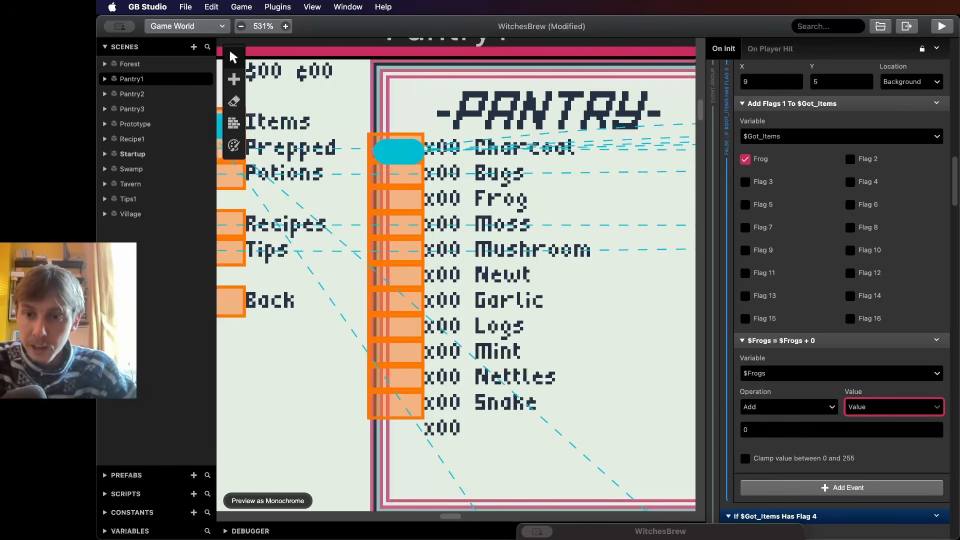
click(836, 430)
text(1)
key(BackSpace)
key(BackSpace)
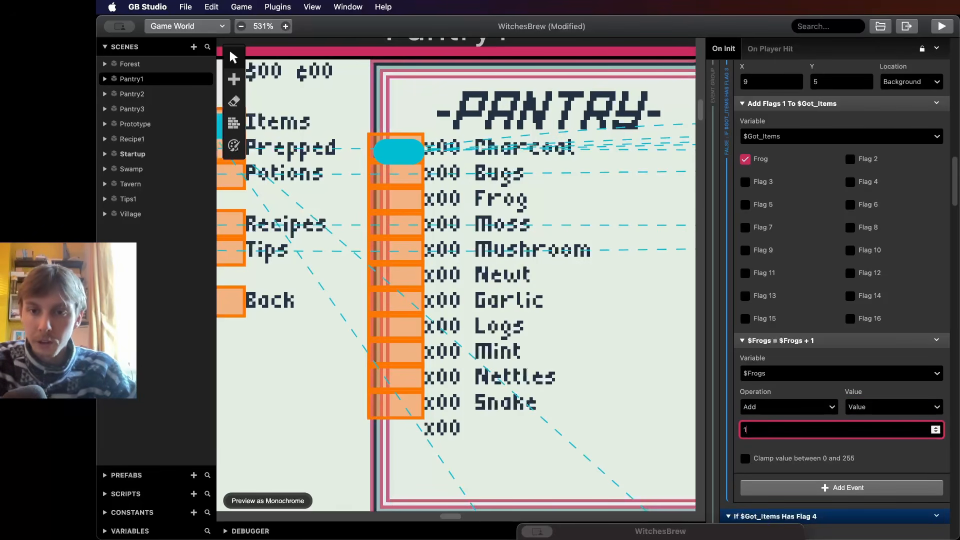
click(800, 446)
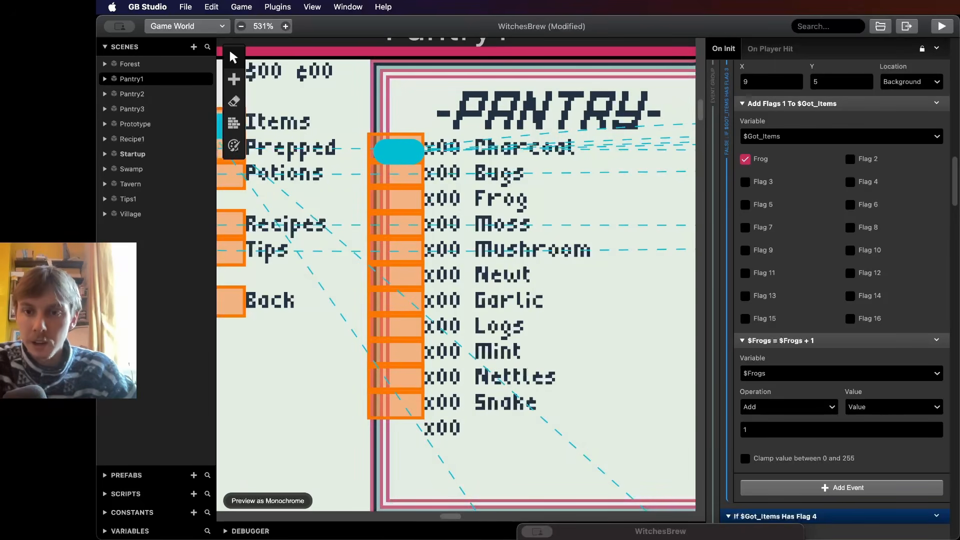
click(936, 341)
click(937, 340)
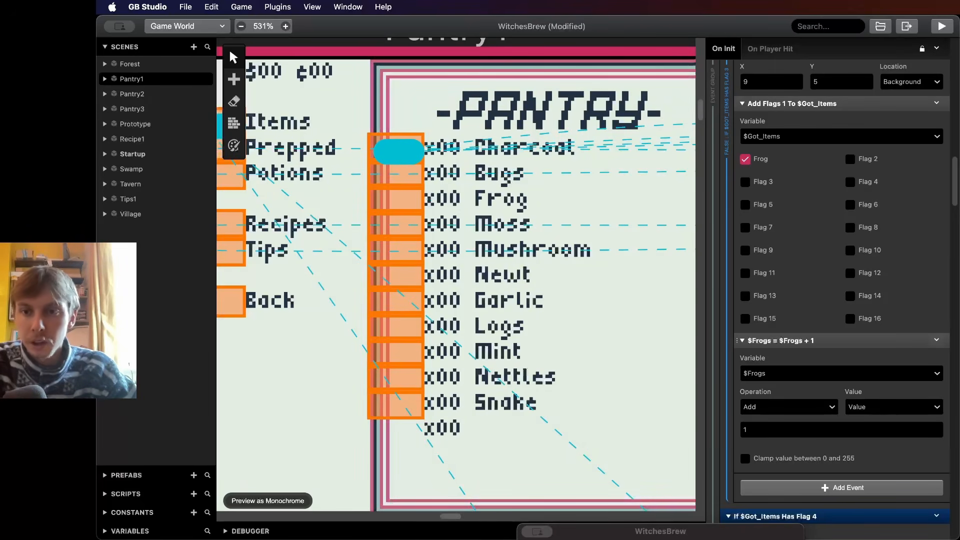
click(925, 374)
key(BackSpace)
scroll(820, 270, up, 1)
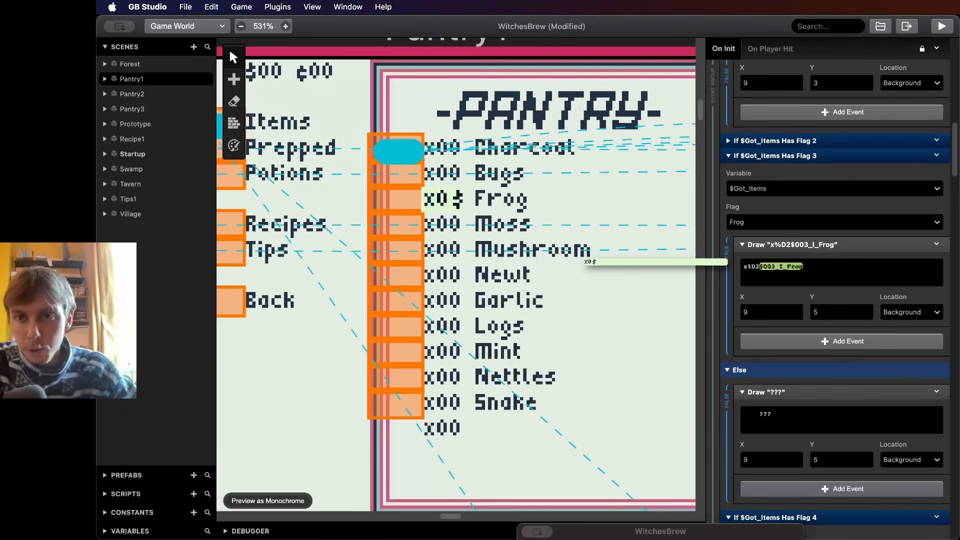
click(806, 267)
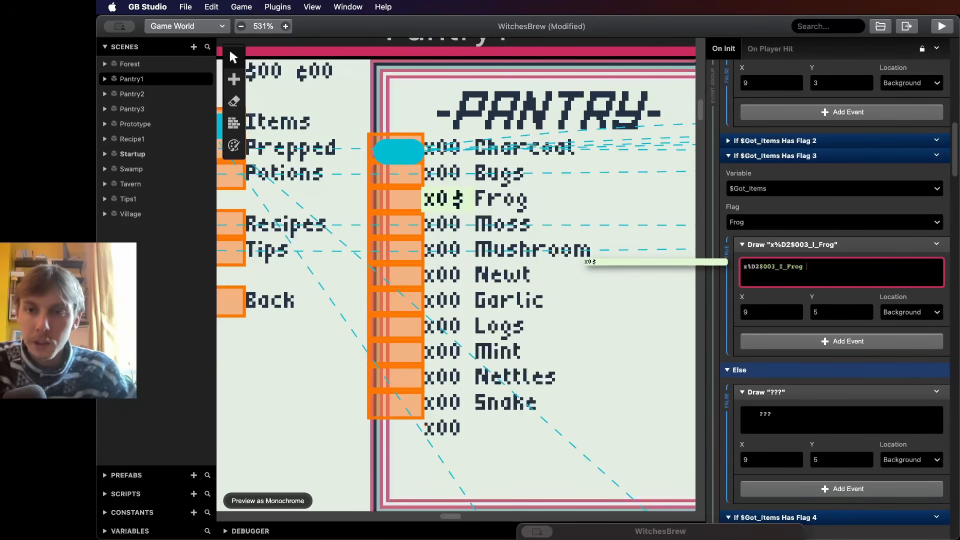
- Add a Draw Text event below the ??? text in the Frog check's Else branch
scroll(821, 270, down, 3)
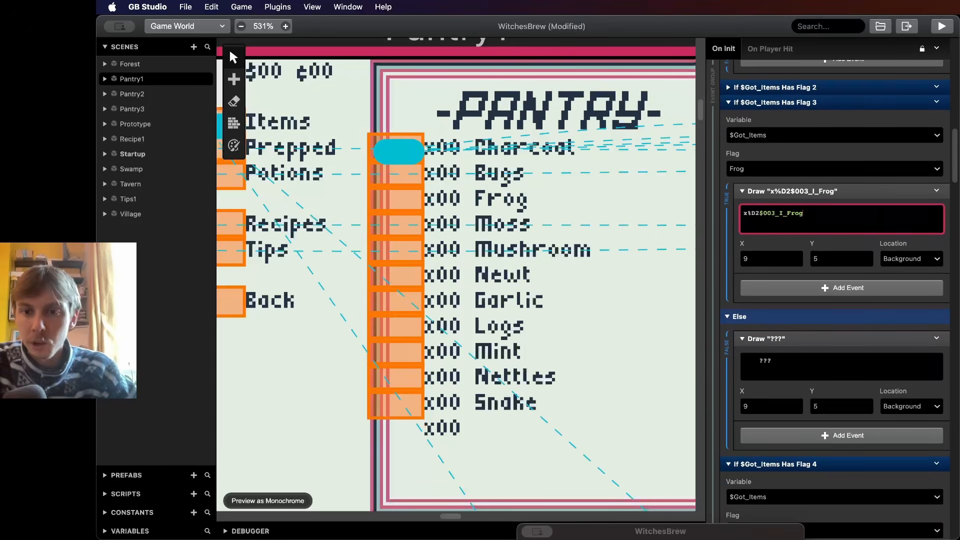
click(842, 403)
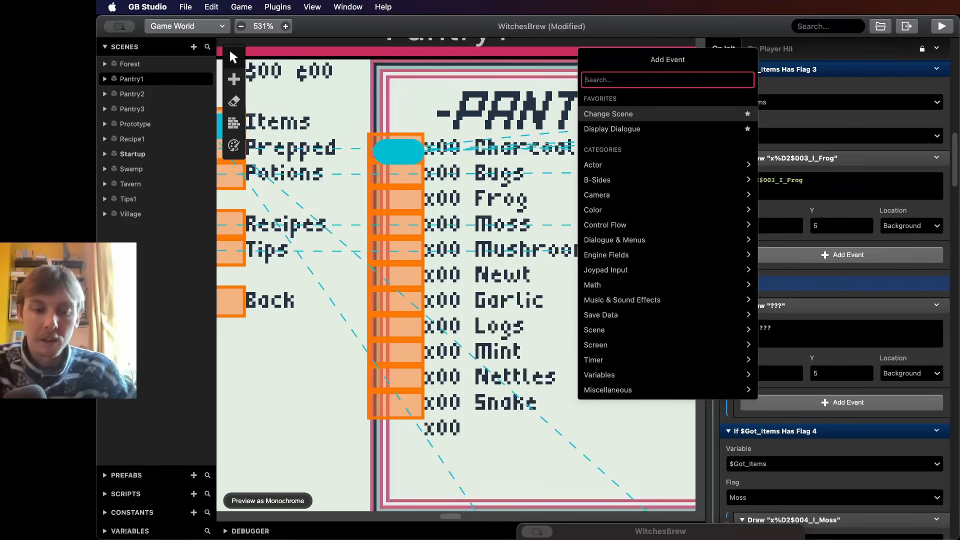
text(dra)
key(Return)
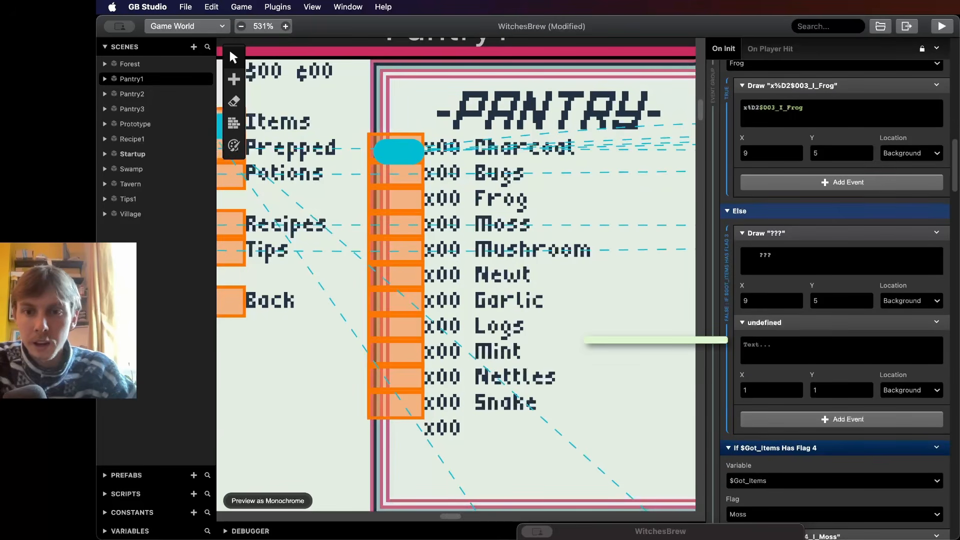
- Position the new Draw Text event at X 9 and Y 5
click(796, 388)
click(796, 387)
click(795, 388)
click(796, 387)
click(795, 387)
click(795, 387)
click(796, 388)
click(796, 387)
click(865, 393)
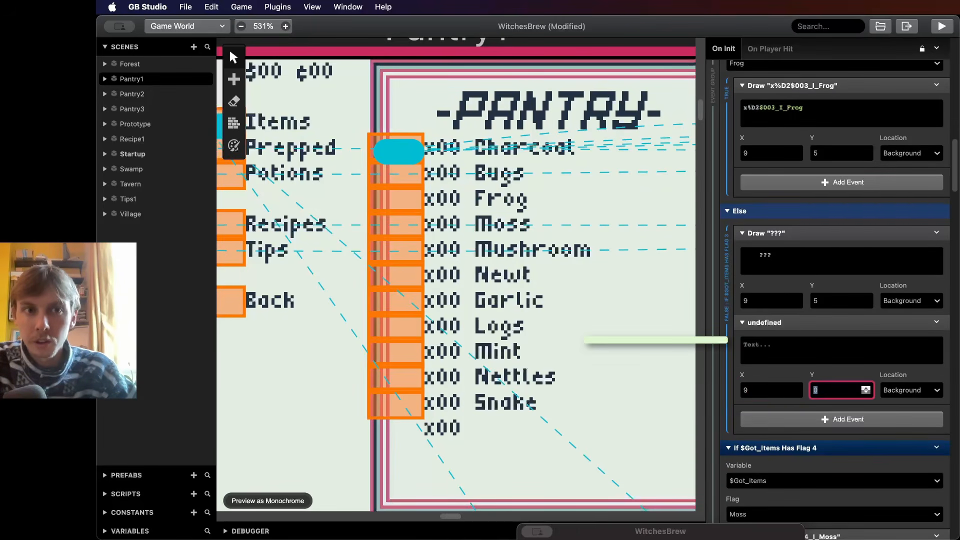
click(744, 390)
click(796, 387)
click(795, 388)
click(796, 388)
click(795, 388)
ctrl+scroll(484, 251, down, 1)
ctrl+scroll(485, 250, down, 3)
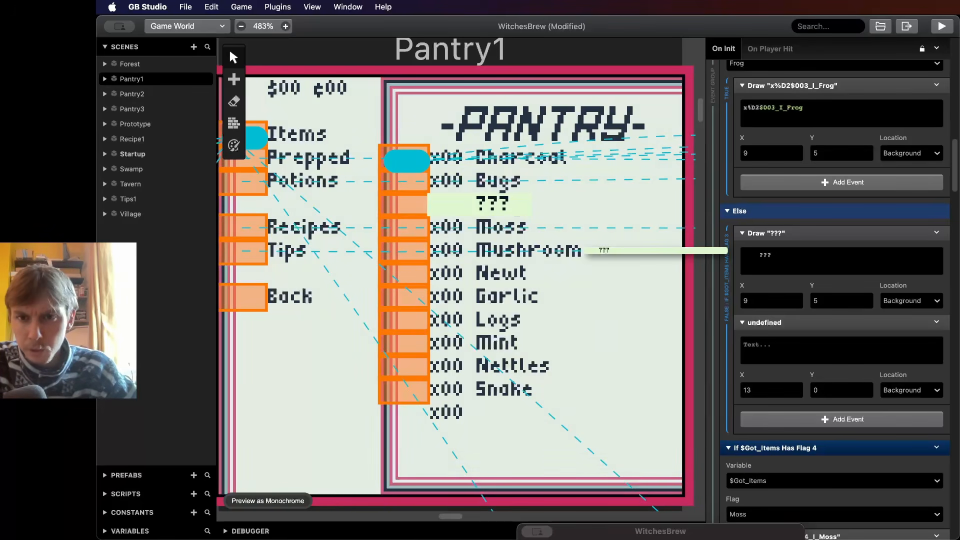
double_click(747, 390)
text(9)
key(Tab)
text(1)
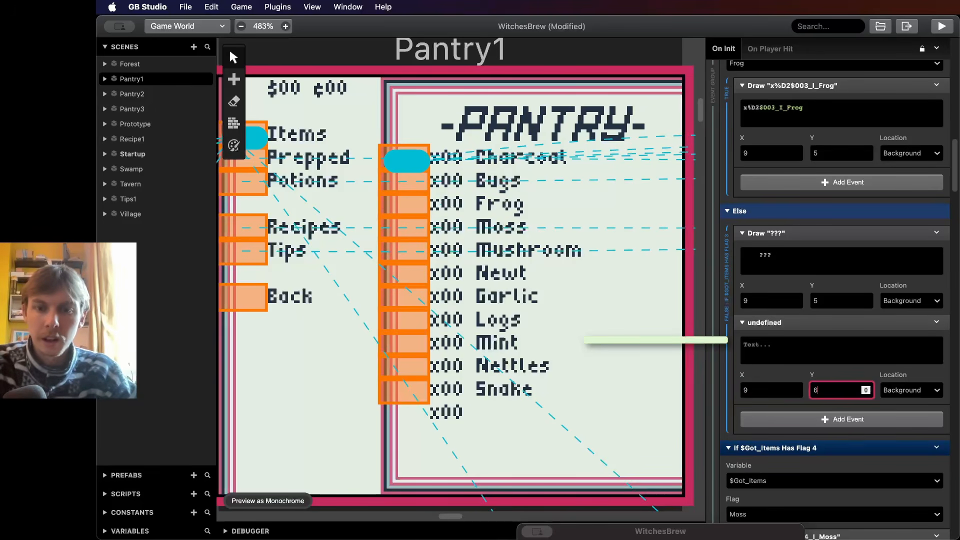
key(BackSpace)
text(5)
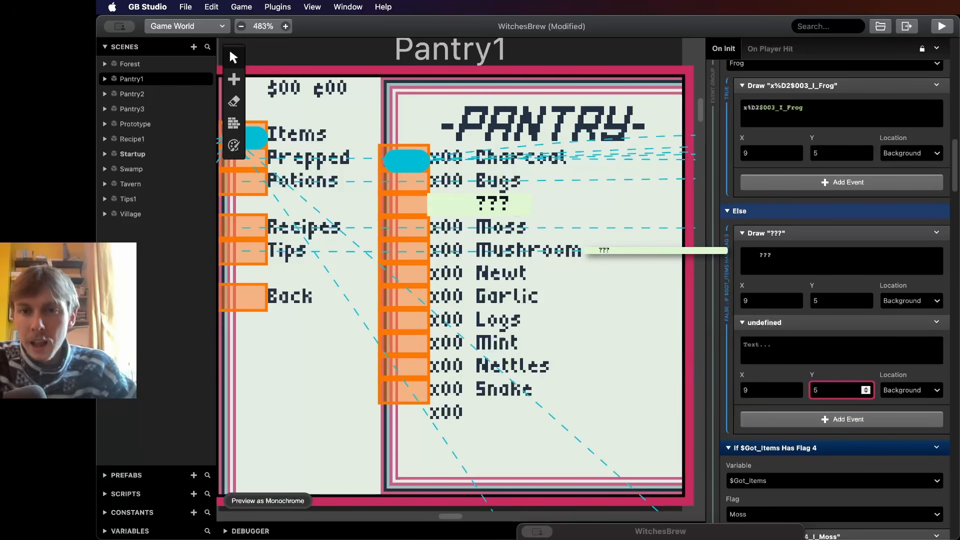
- Enter the sample text Hello I'm text drawn! in the new Draw Text event
click(765, 347)
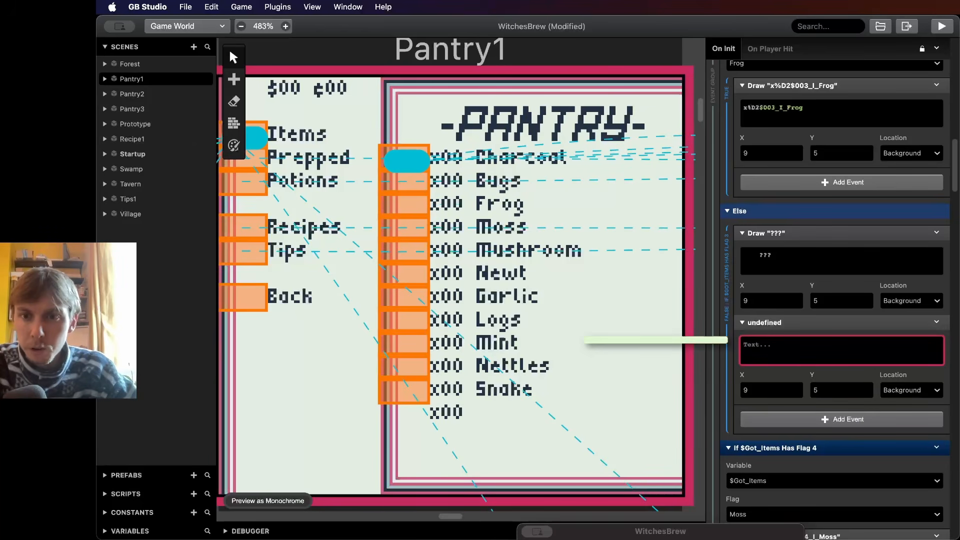
text(Hello )
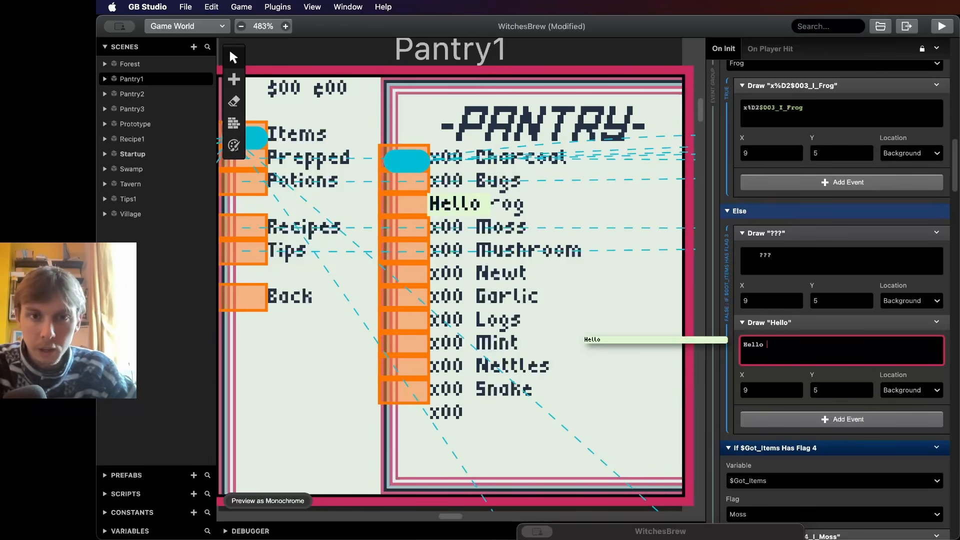
text(I'm)
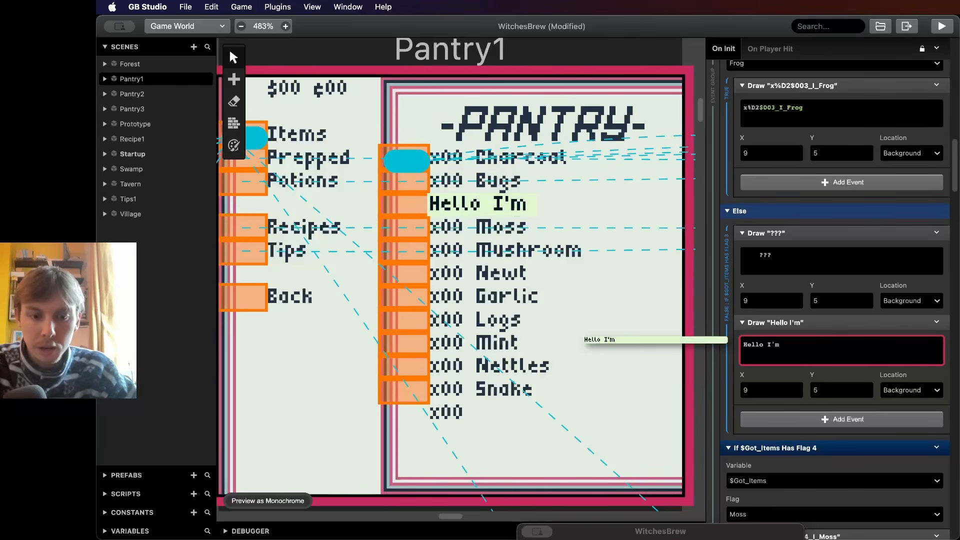
text( text dr)
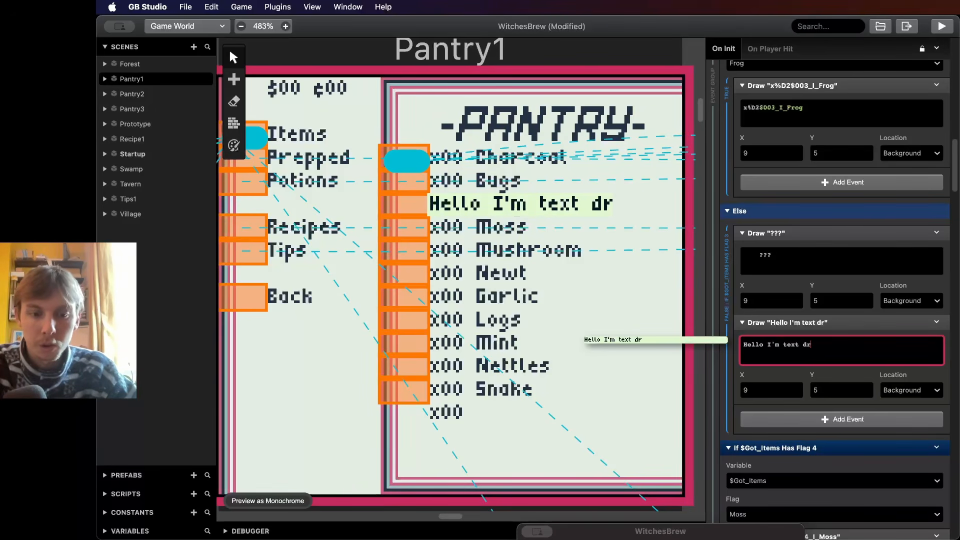
text(awn!)
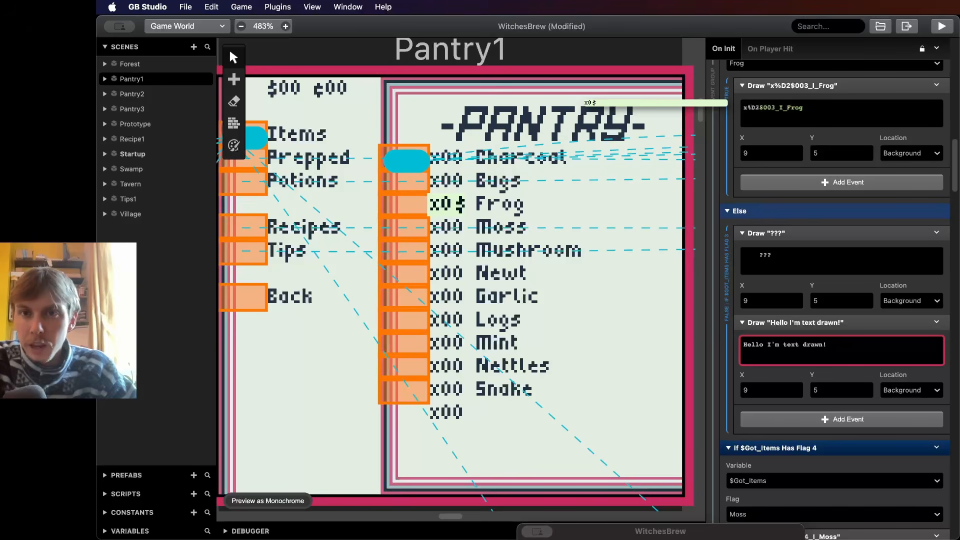
- Replace the new Draw Text event's text with x%D2$003_I_Frog, inserting the $003_I_Frog variable
key(super+a)
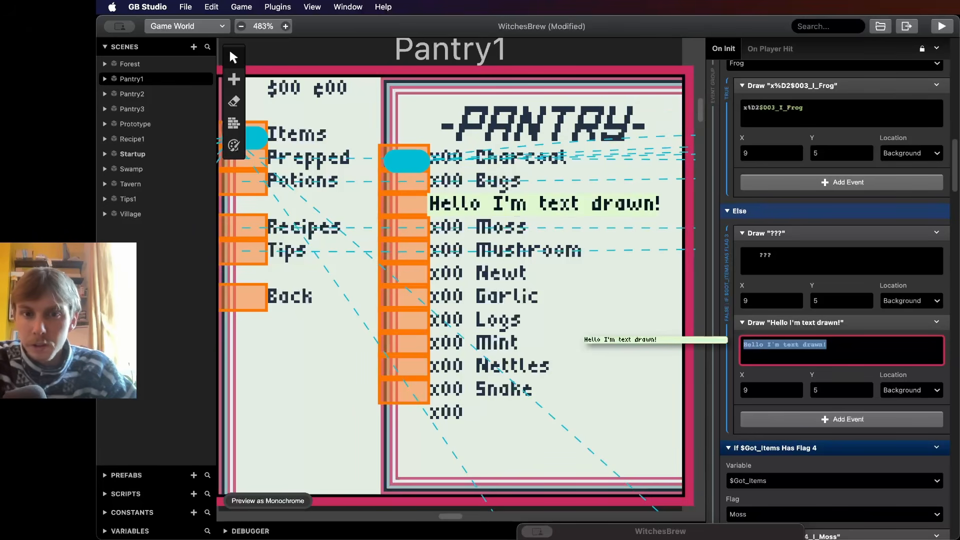
text(x)
key(BackSpace)
text(x)
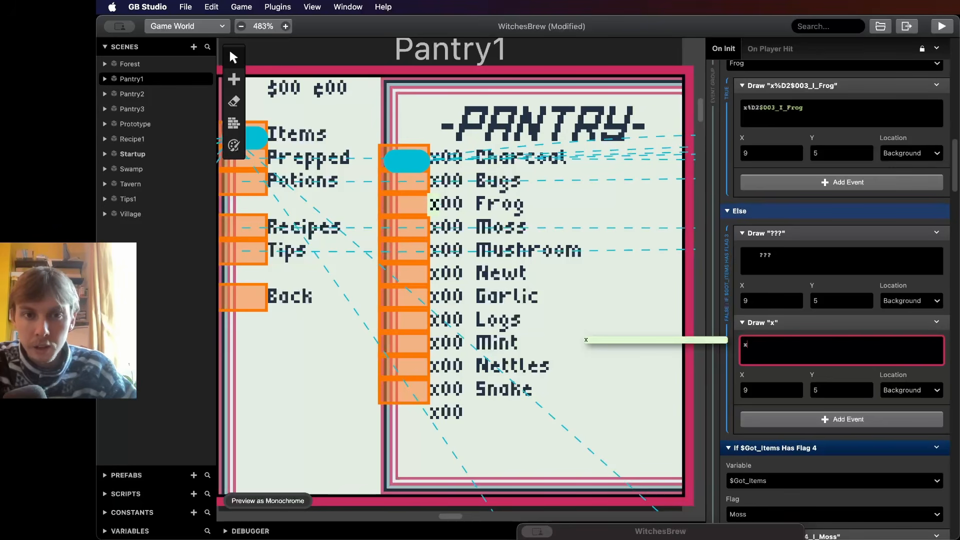
text(00)
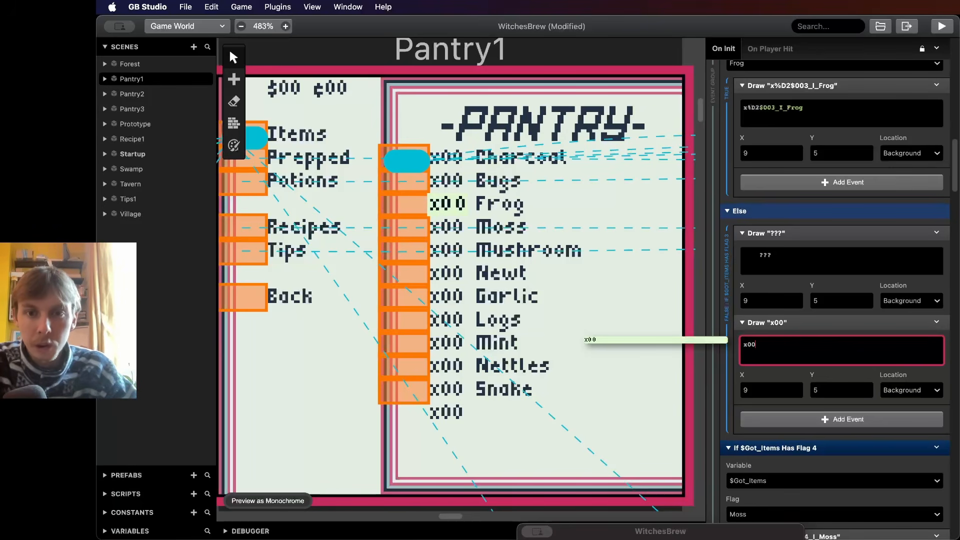
key(BackSpace)
key(BackSpace)
text(00)
key(BackSpace)
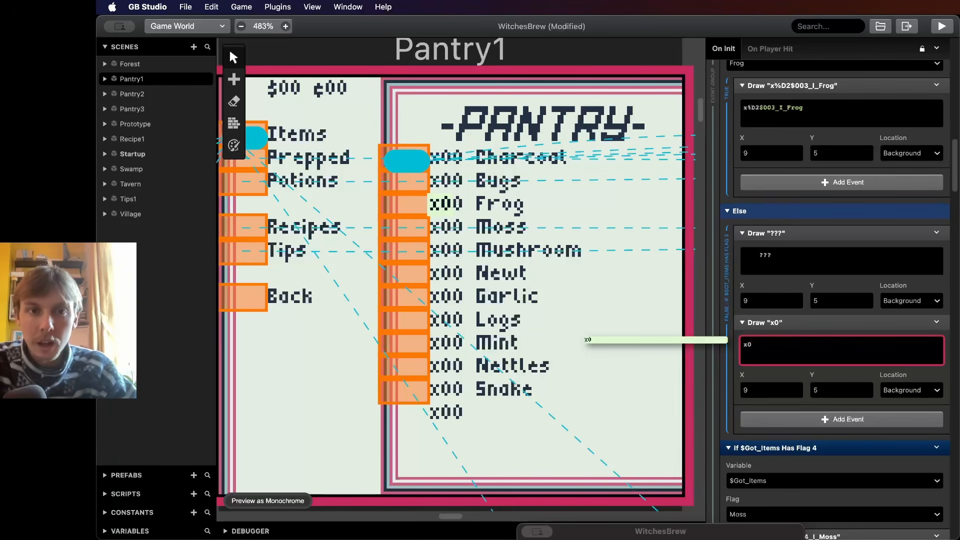
key(BackSpace)
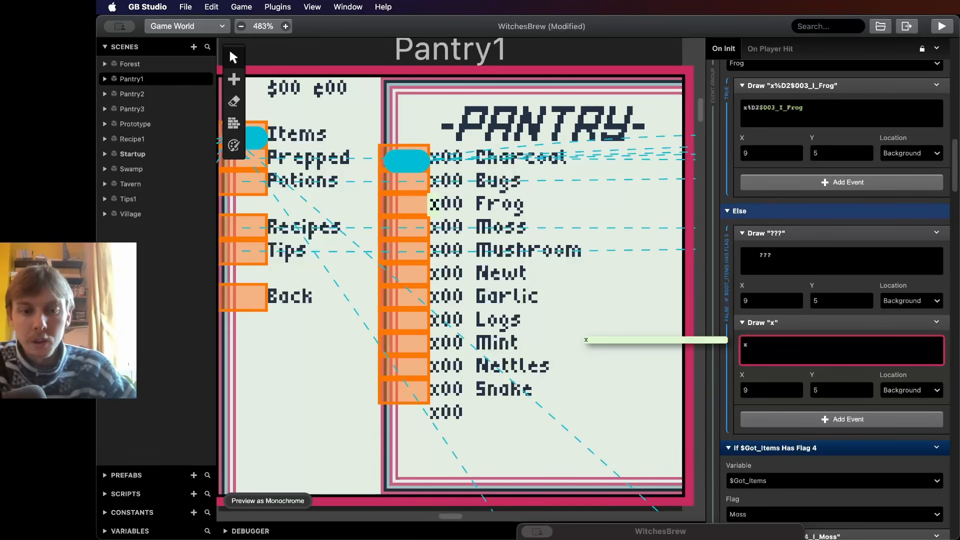
text(%)
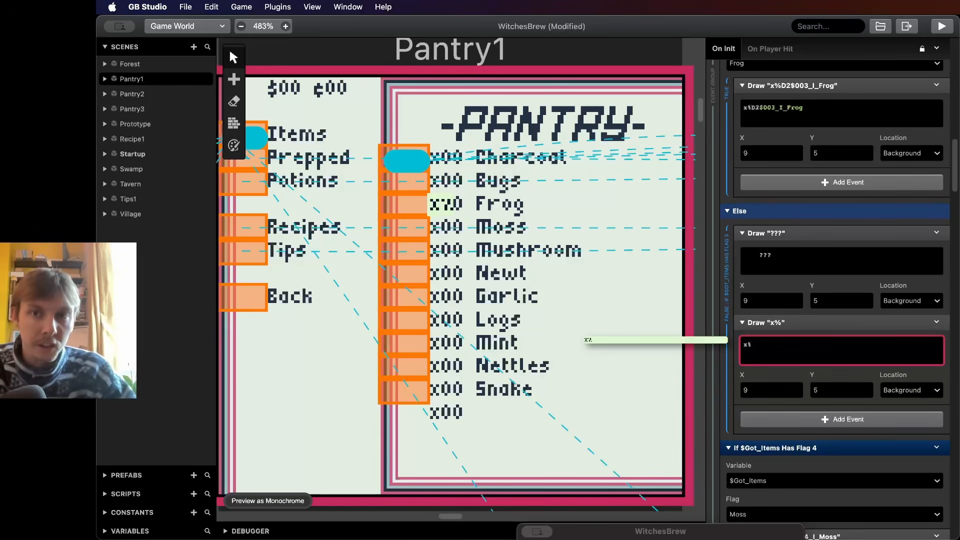
text(D2)
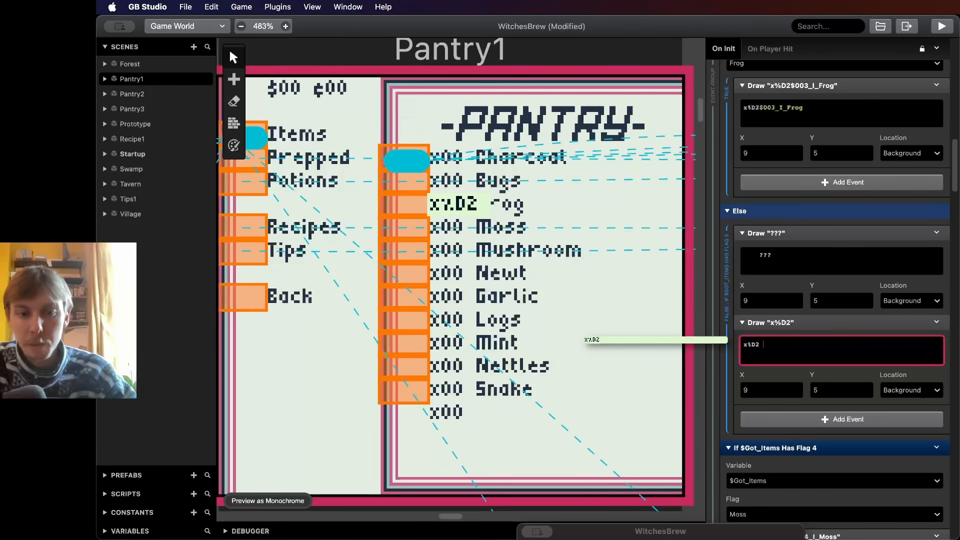
text($)
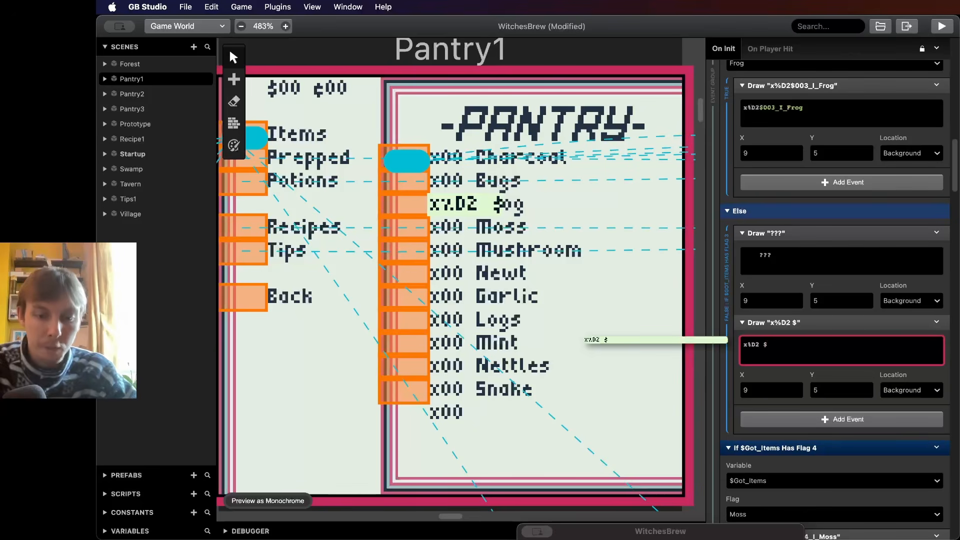
text(Fr)
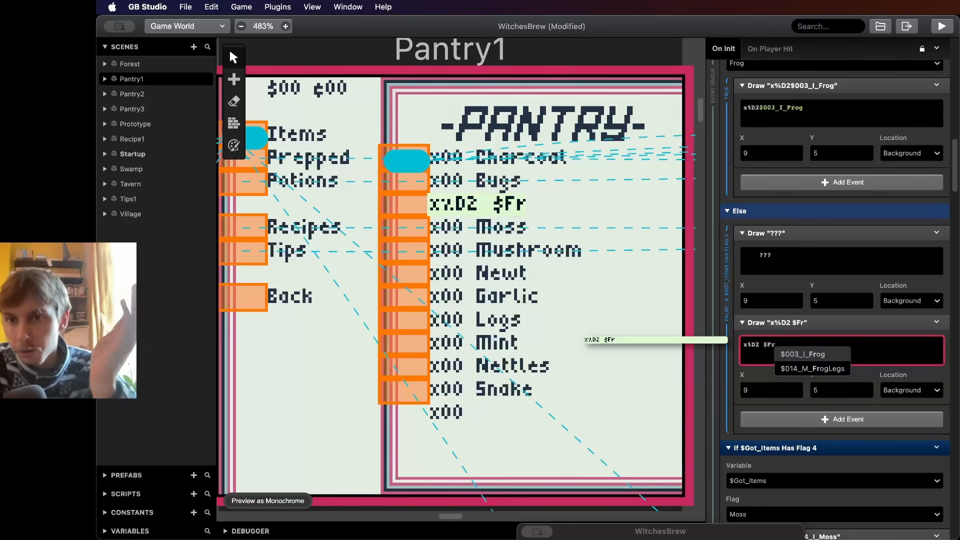
key(Return)
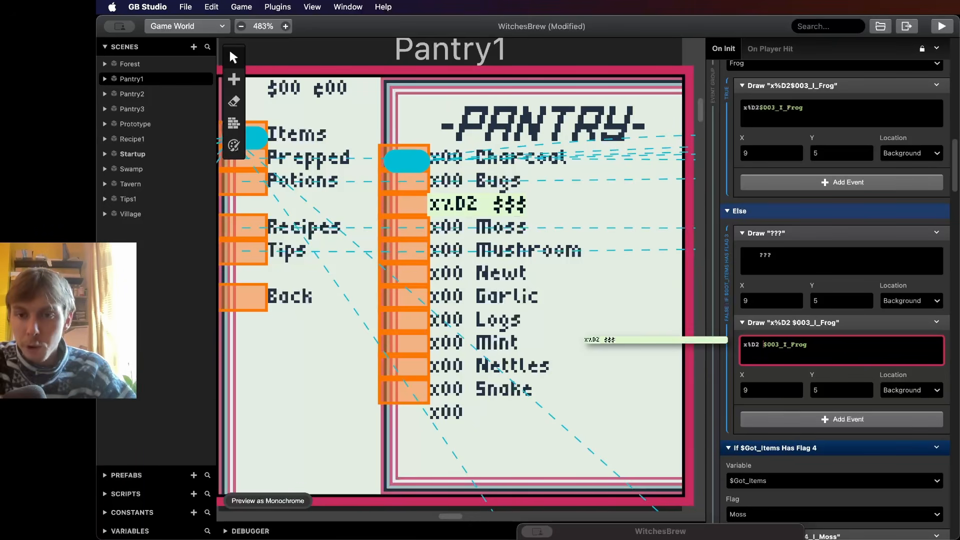
key(BackSpace)
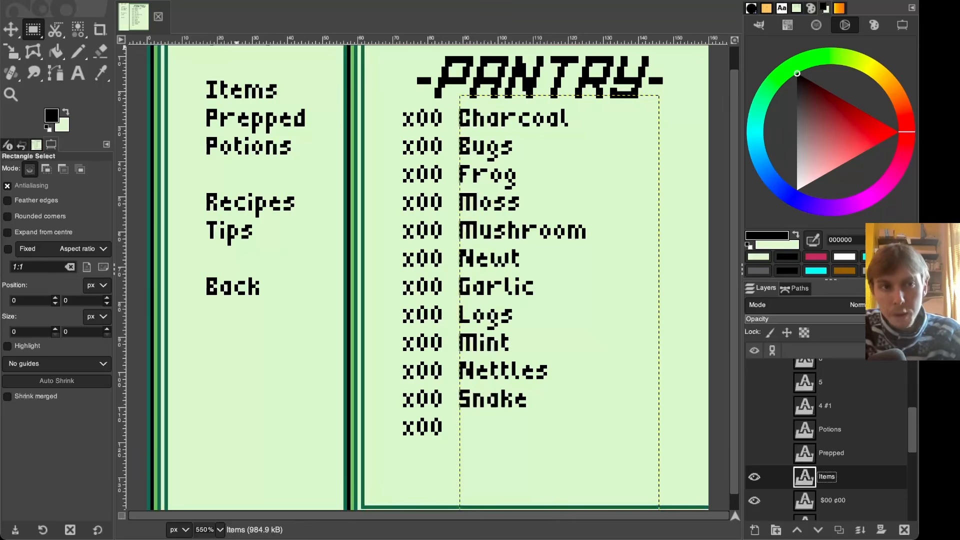
- Switch to GIMP and examine the pantry background's tile grid around the item counts with rectangle selections
click(181, 228)
click(529, 220)
ctrl+scroll(530, 221, up, 1)
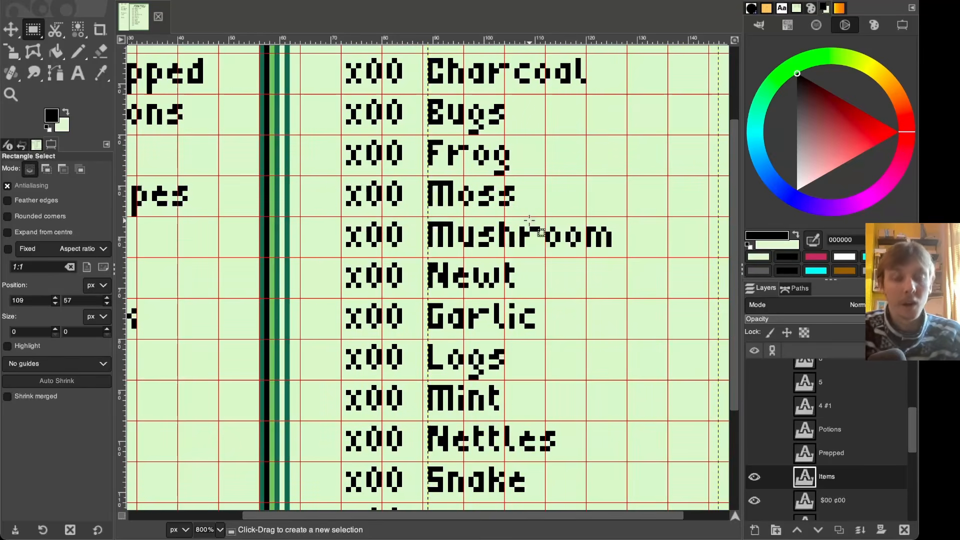
ctrl+scroll(533, 219, up, 2)
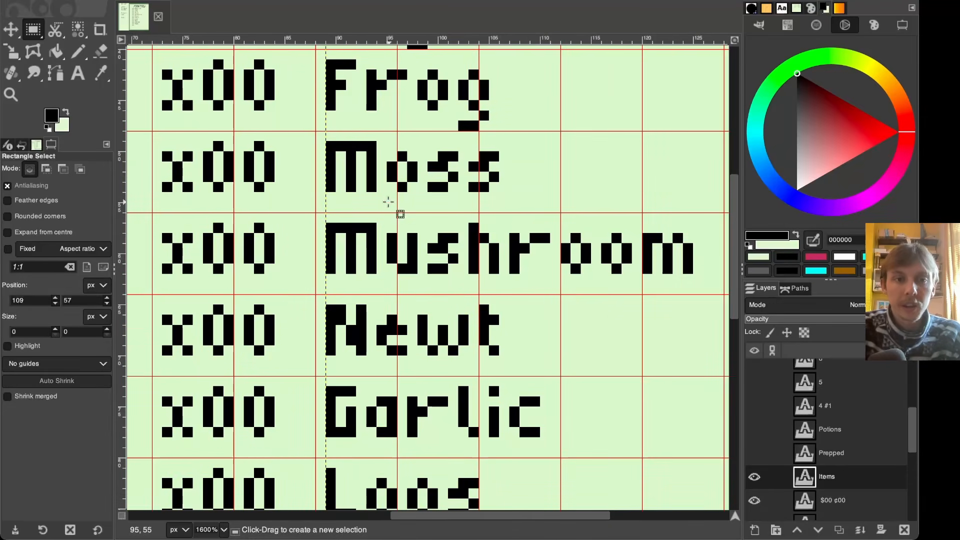
drag(316, 213, 397, 295)
click(474, 277)
scroll(353, 273, left, 3)
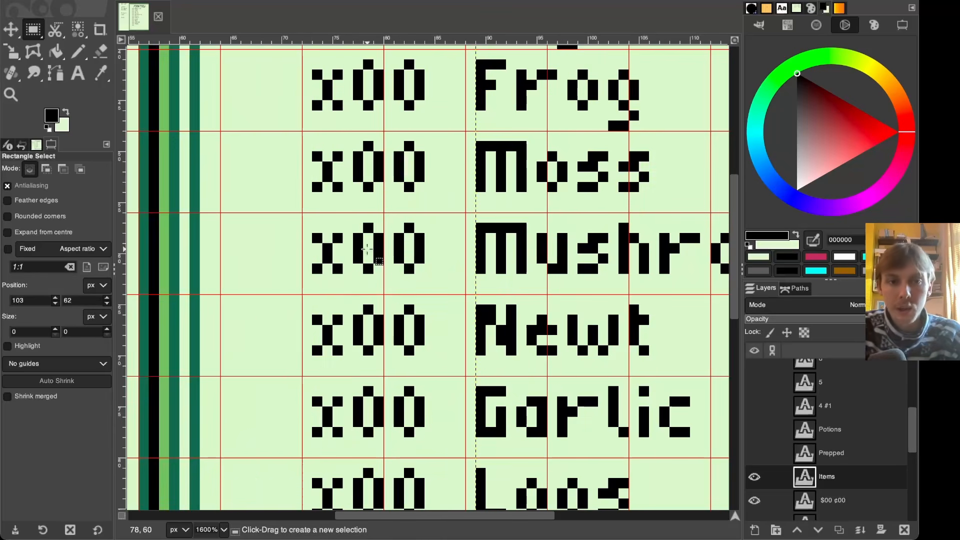
ctrl+scroll(344, 226, down, 2)
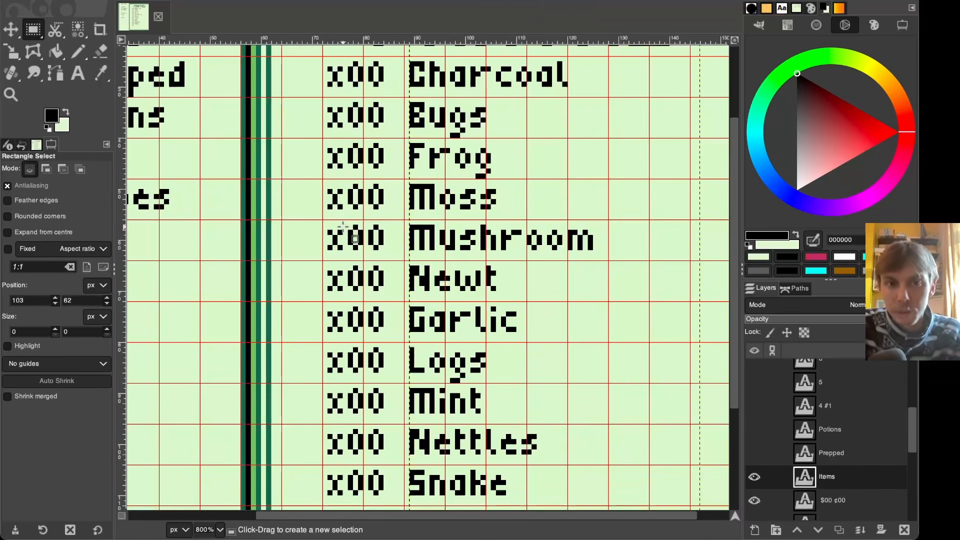
scroll(343, 226, up, 3)
scroll(344, 225, left, 4)
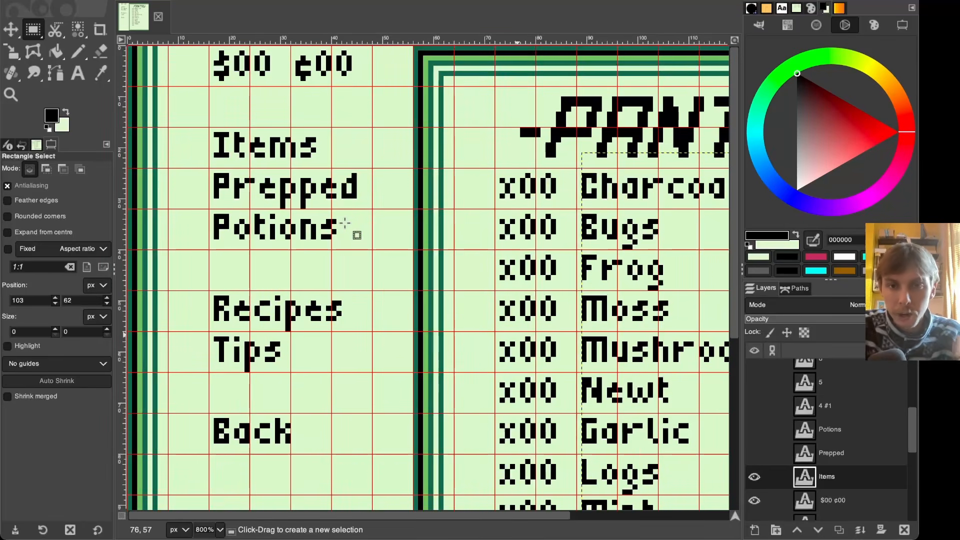
scroll(344, 223, right, 4)
drag(281, 168, 361, 208)
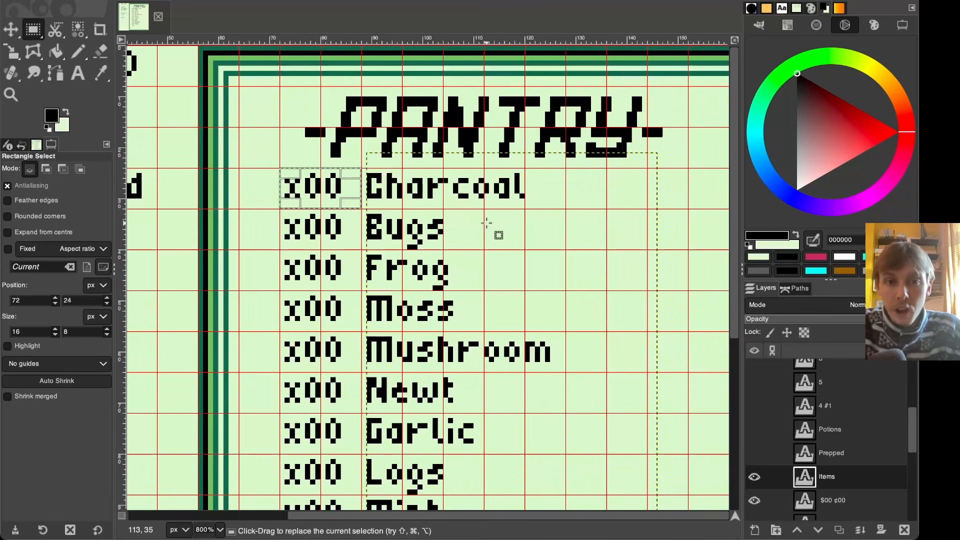
drag(484, 209, 565, 254)
click(569, 278)
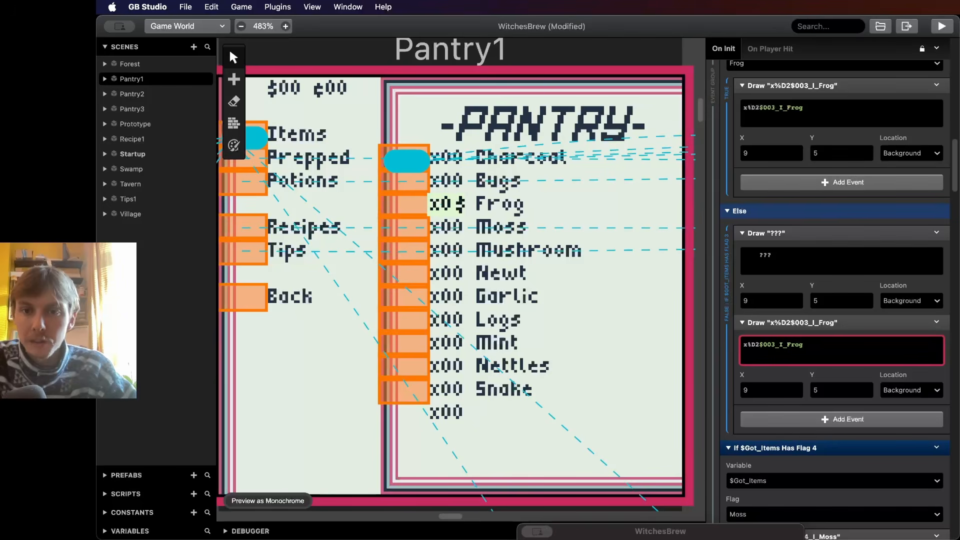
- Replace the new Draw Text event's text with ???
drag(805, 345, 743, 345)
key(BackSpace)
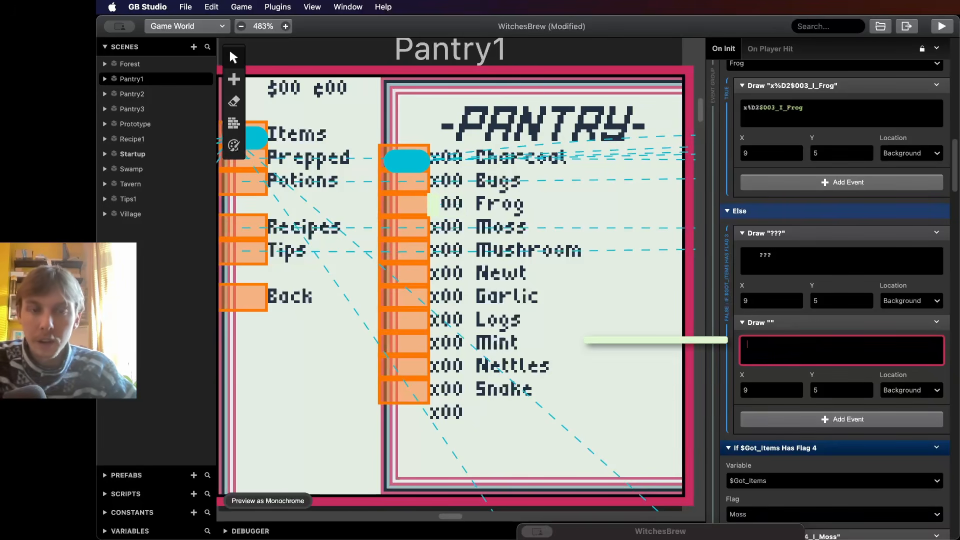
text(???)
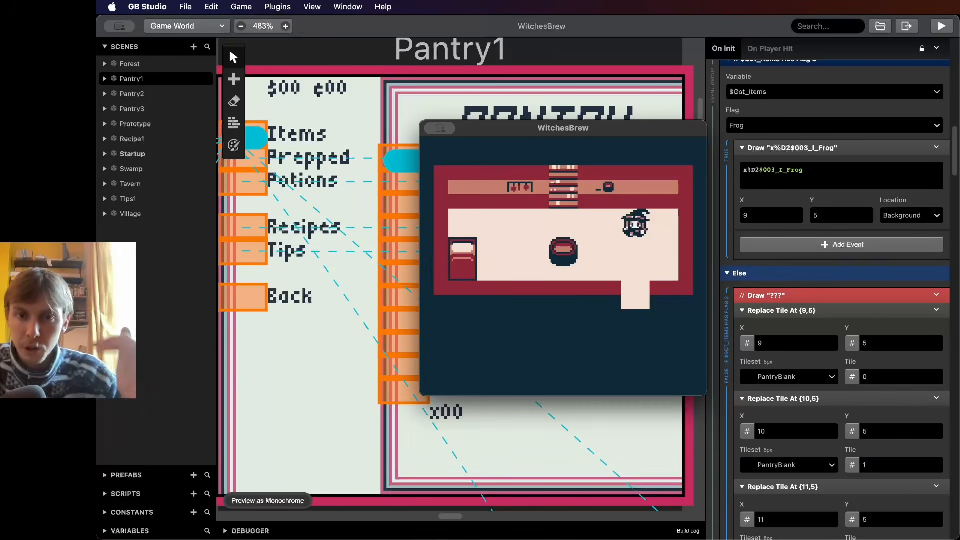
- Play-test the game, browsing the Recipes page and reading through the Invisibility Potion recipe steps
key(Return)
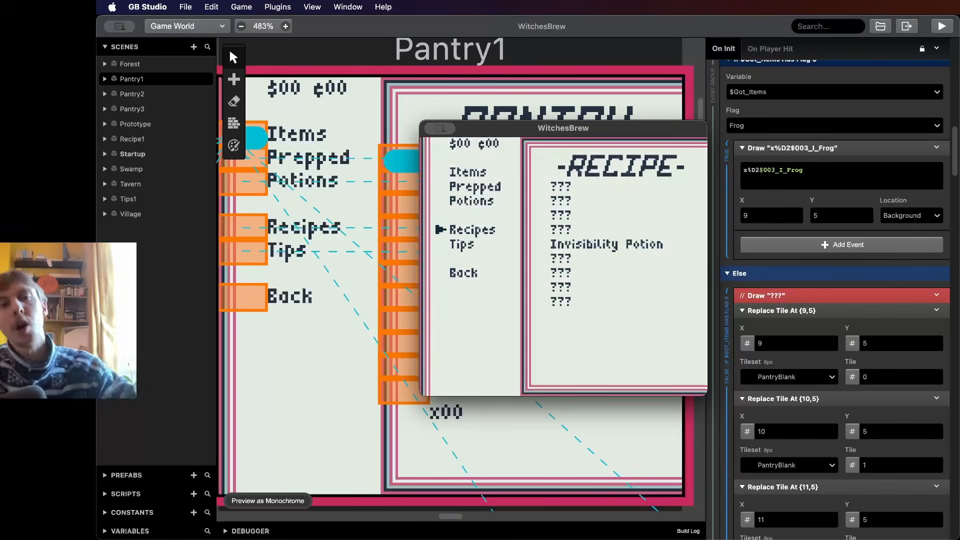
key(Right)
key(Down)
key(Up)
key(Down)
key(Down)
key(Down)
key(Down)
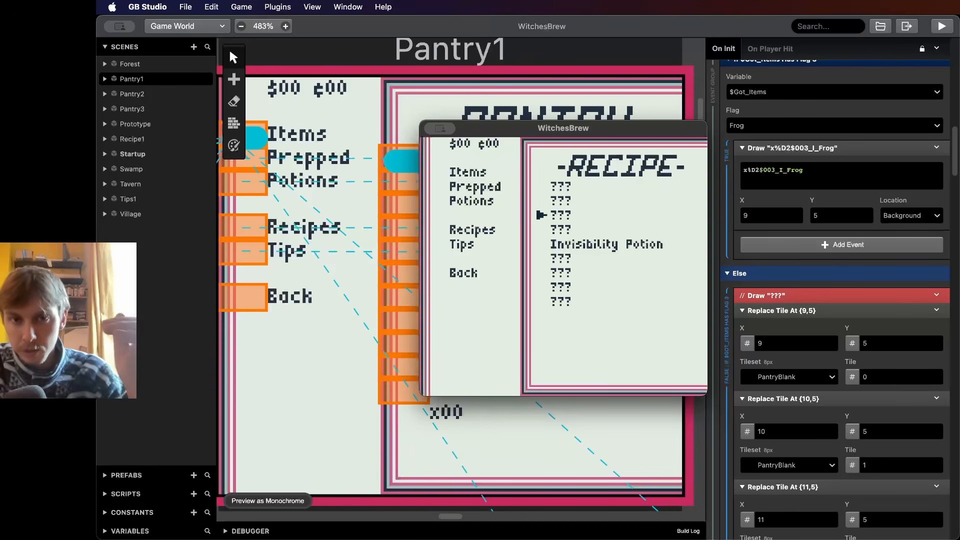
key(Down)
key(Down)
key(Down)
key(Down)
key(Up)
key(Up)
key(Up)
key(Up)
key(Up)
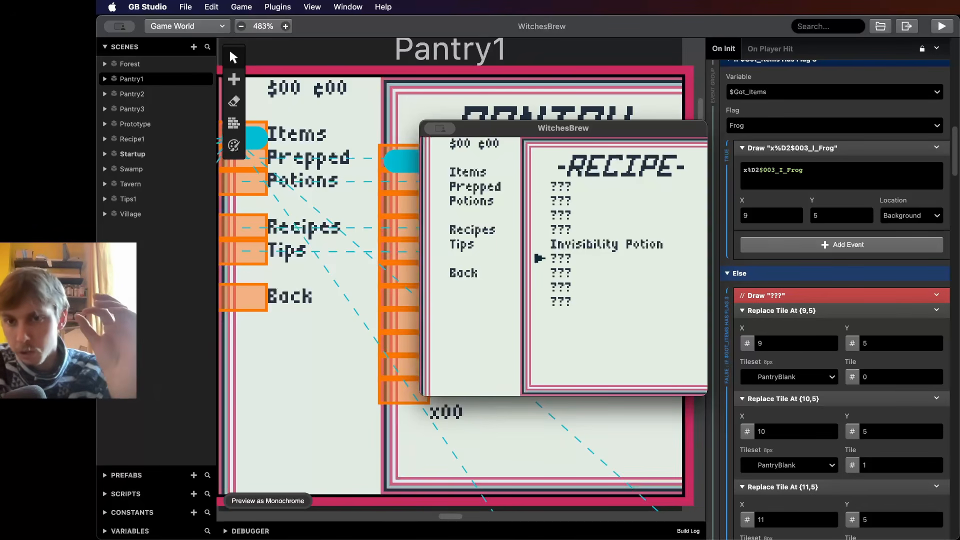
key(Up)
key(Up)
key(Up)
key(Down)
key(Down)
key(Down)
key(Down)
key(Down)
key(Down)
key(Down)
key(Down)
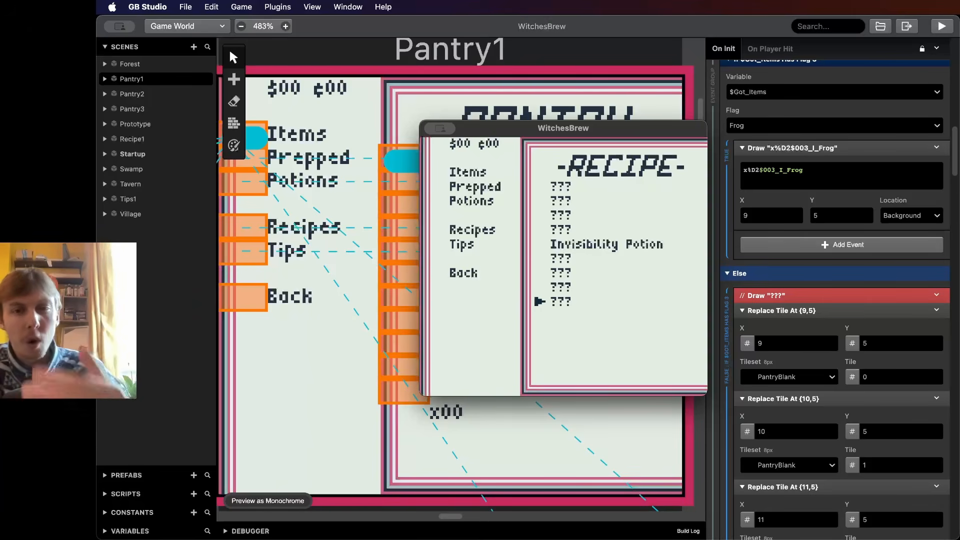
key(Up)
key(Up)
key(Up)
key(Up)
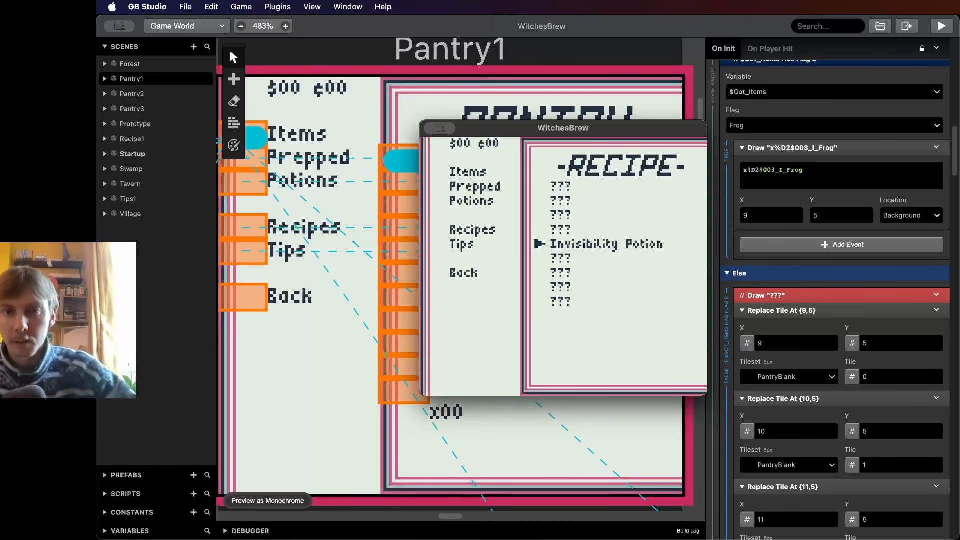
key(Up)
key(Up)
key(Up)
key(Up)
key(Up)
key(Down)
key(Up)
key(Up)
key(Up)
key(Up)
key(Up)
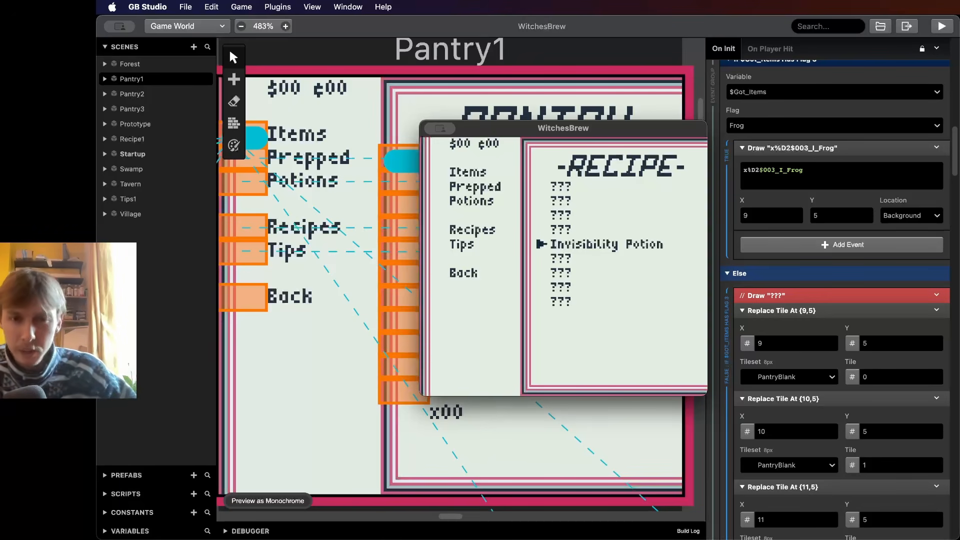
key(z)
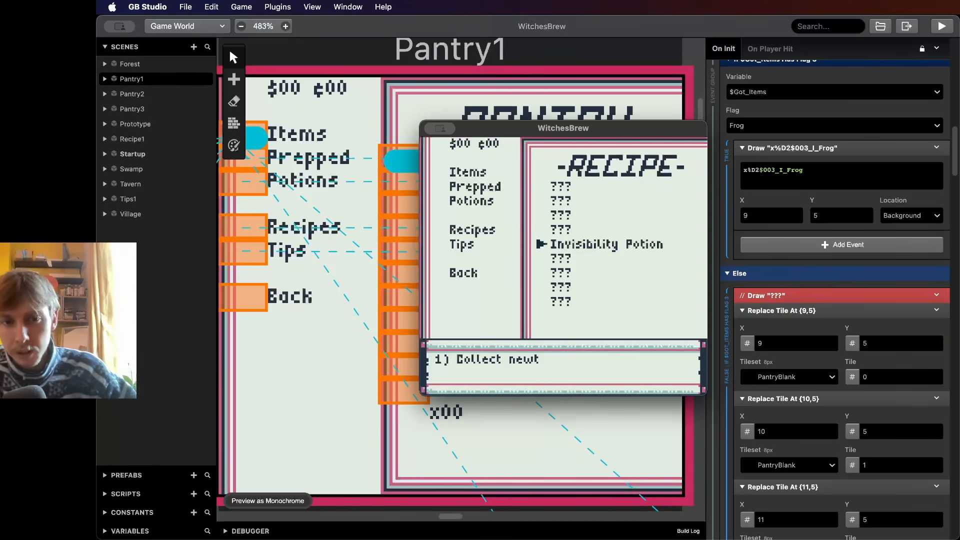
key(z)
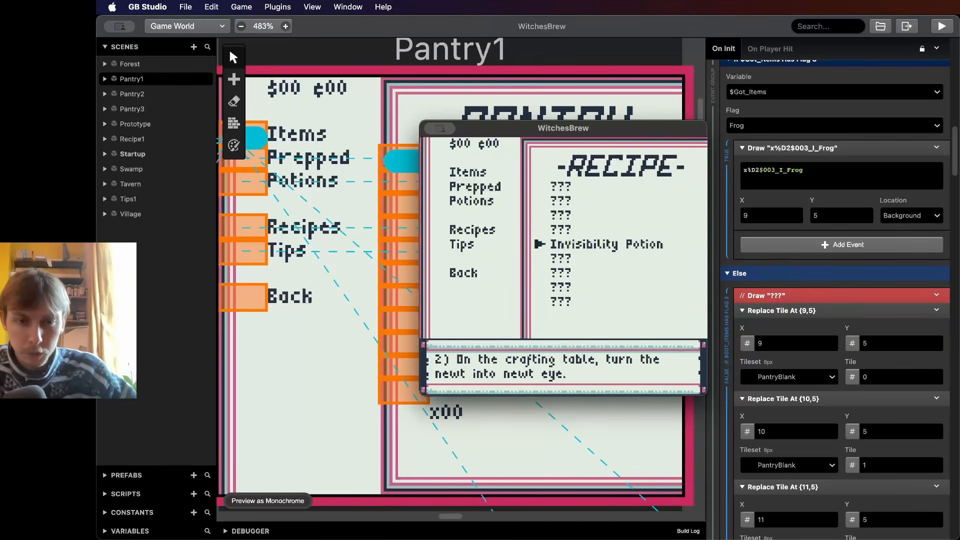
key(z)
key(z)
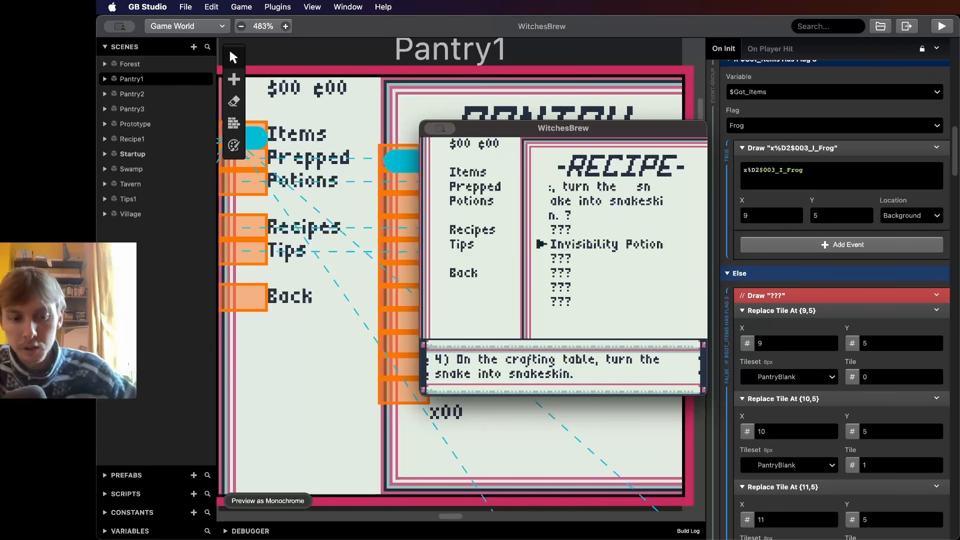
key(z)
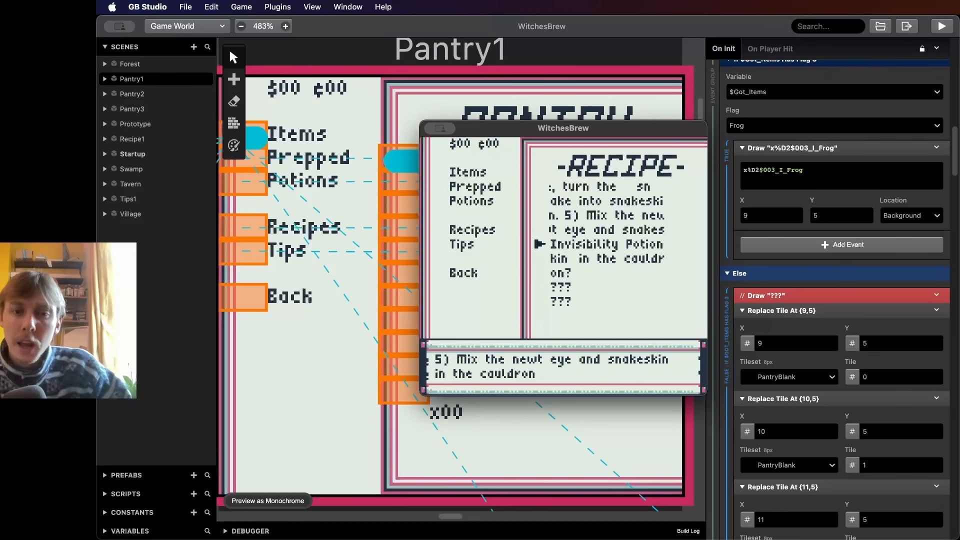
key(z)
key(z)
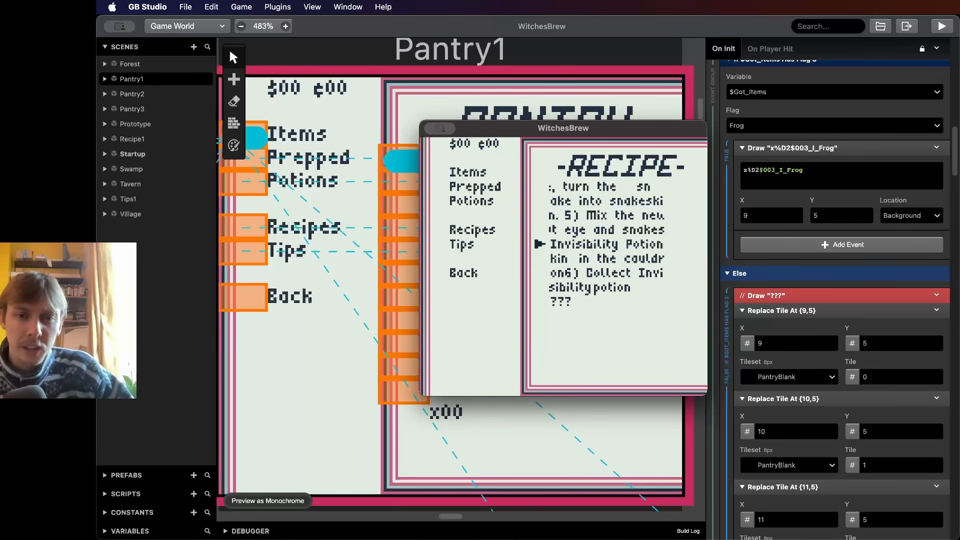
key(z)
key(z)
key(z)
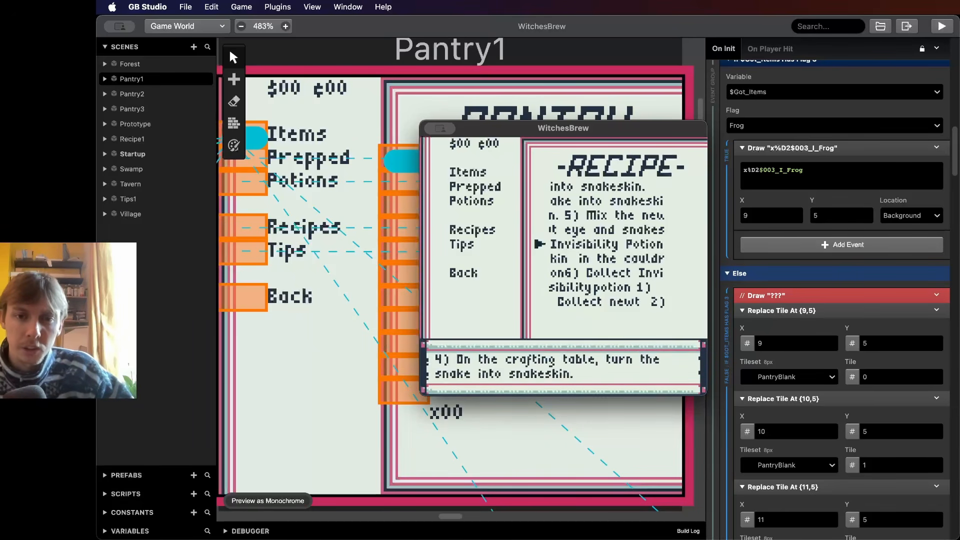
key(z)
key(z)
key(z)
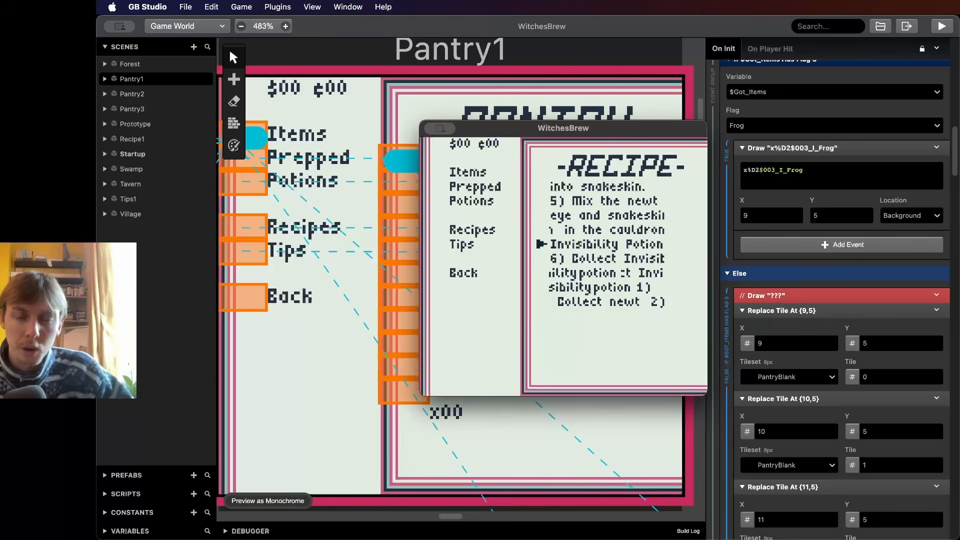
key(z)
key(z)
key(z)
key(z)
key(z)
key(z)
key(z)
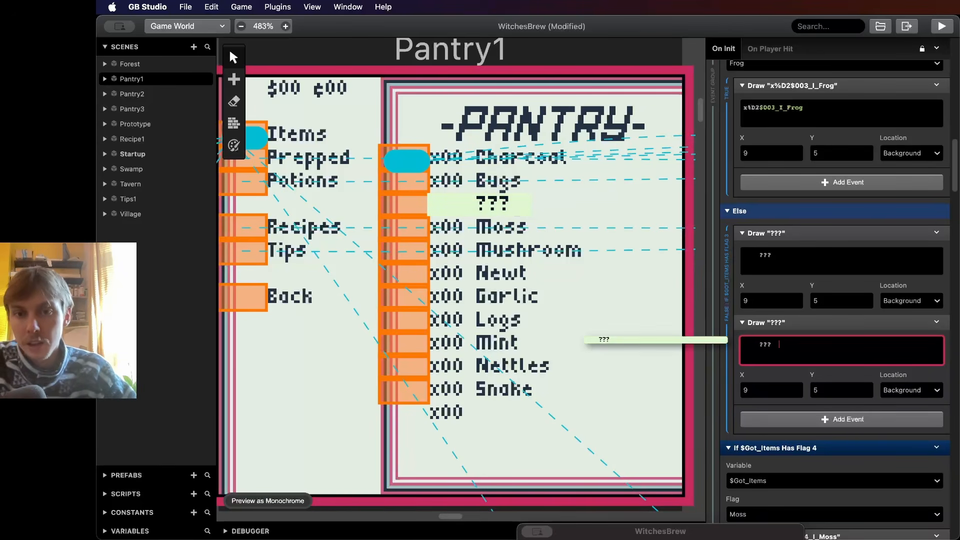
- Add a Replace Tile At Position event to the Else branch below the ??? Draw Text events
click(842, 419)
text(tile)
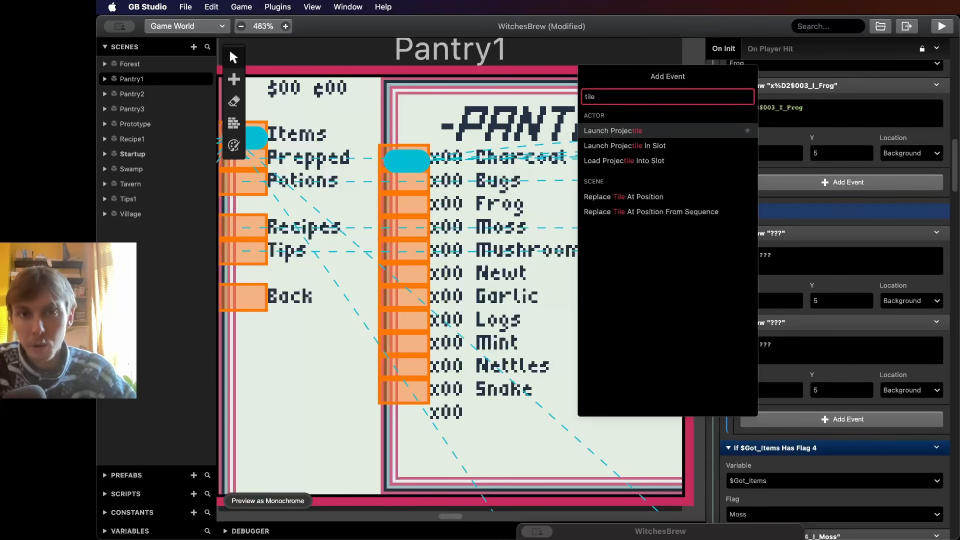
key(Down)
key(Down)
key(Down)
key(Down)
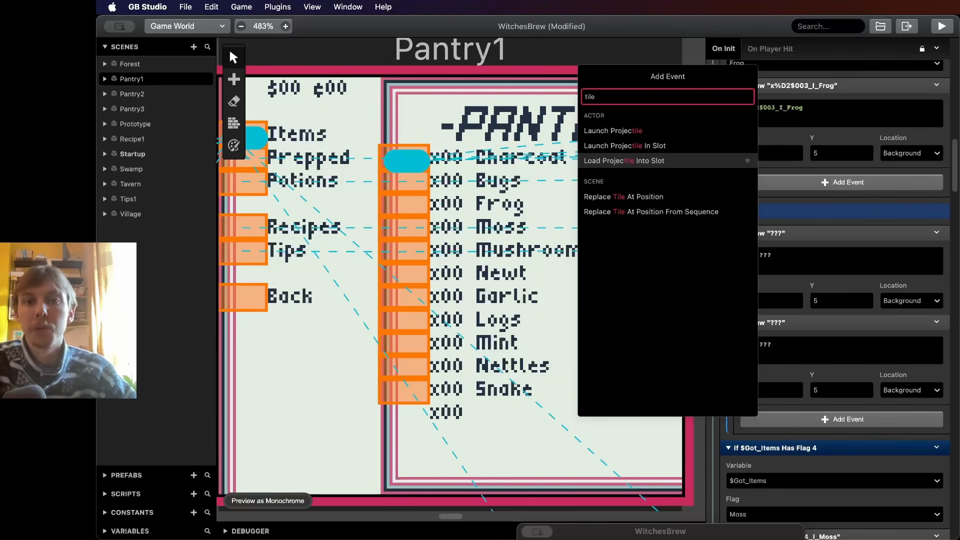
key(Up)
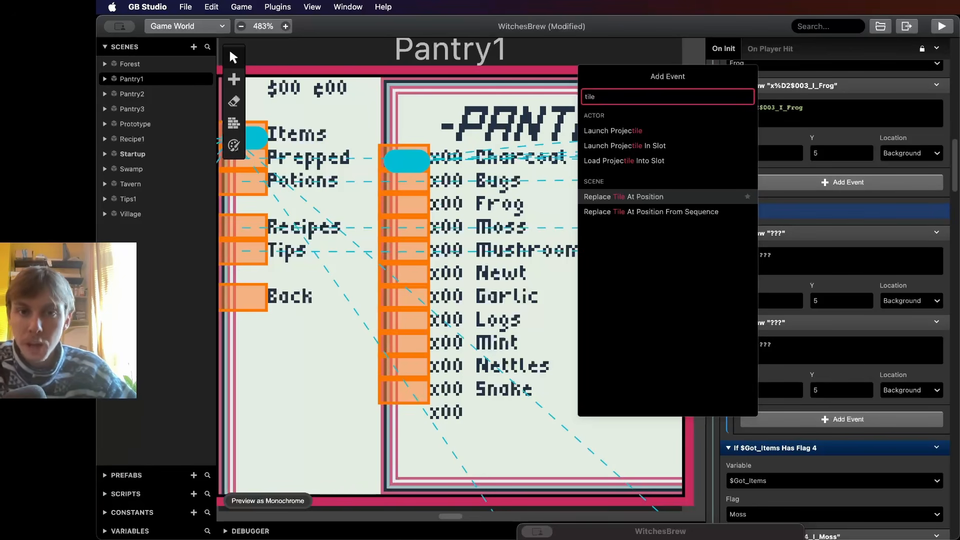
key(Return)
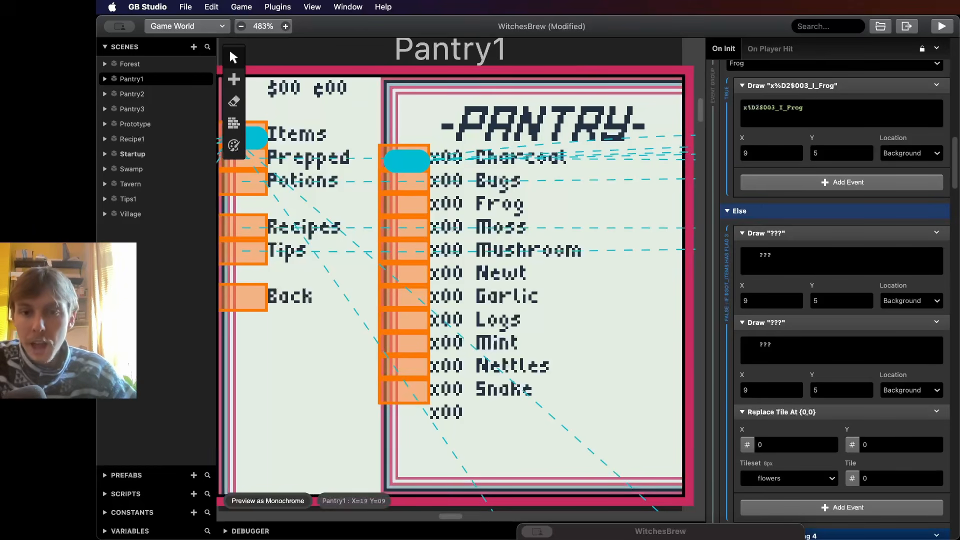
- Set the Replace Tile event's position to X 9, Y 5 and its tileset to WitchesBrewTilset
scroll(840, 300, down, 1)
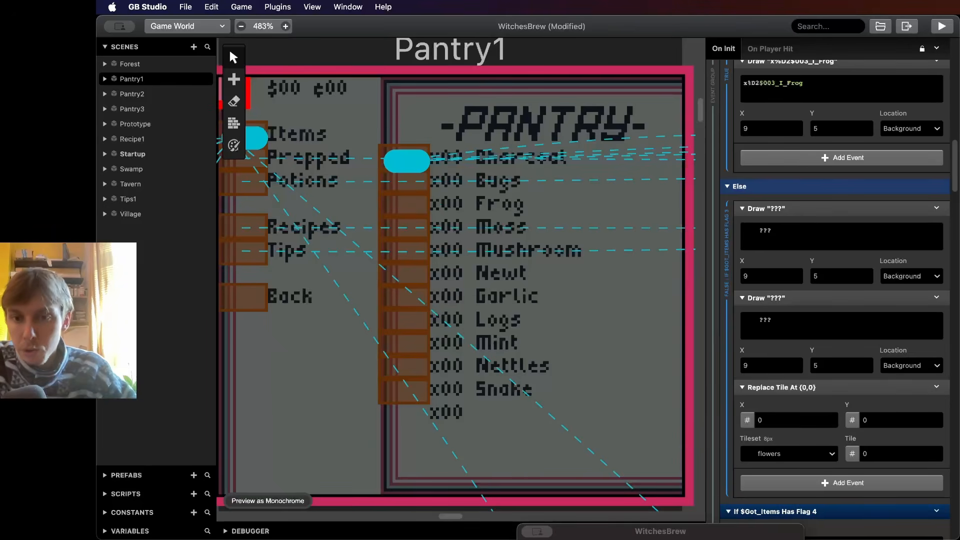
click(790, 453)
click(789, 454)
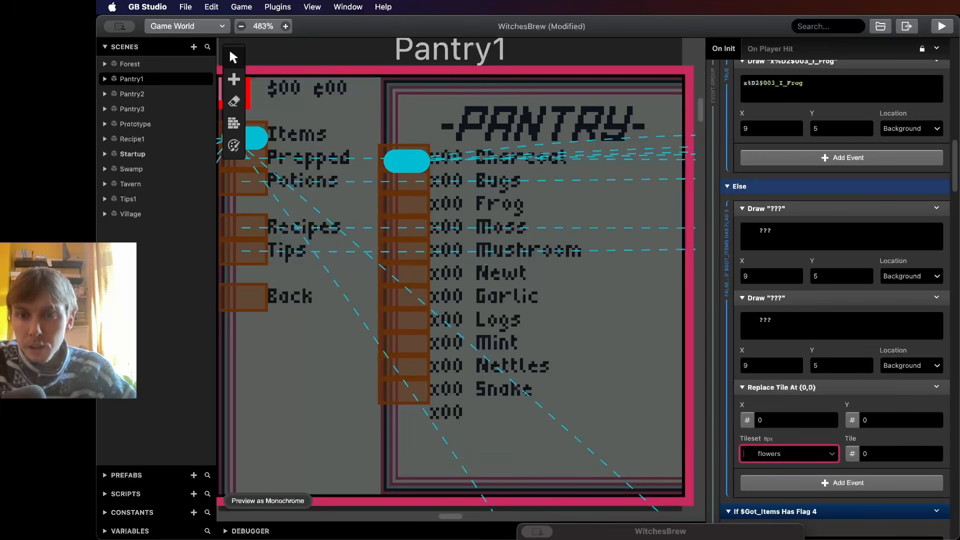
click(831, 418)
click(830, 418)
click(831, 418)
key(BackSpace)
text(9)
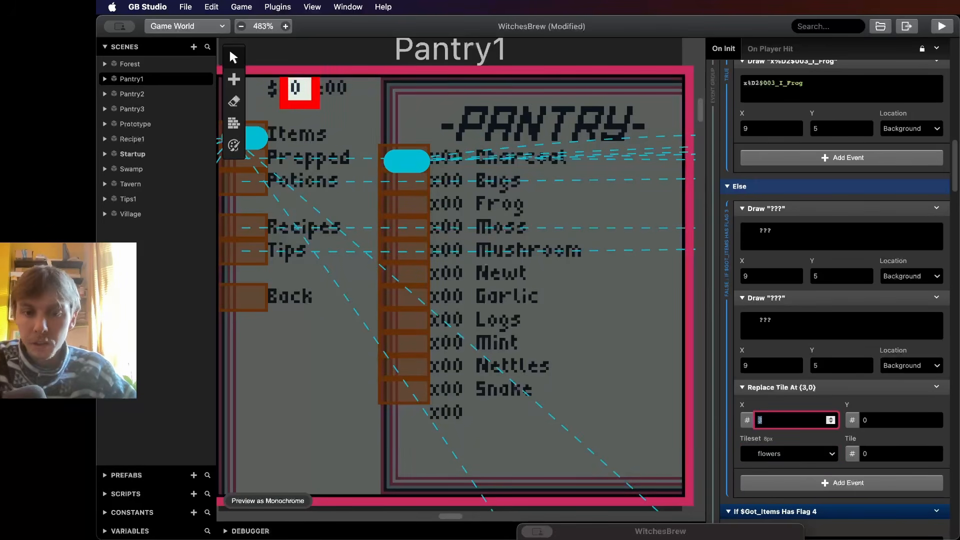
key(Tab)
text(5)
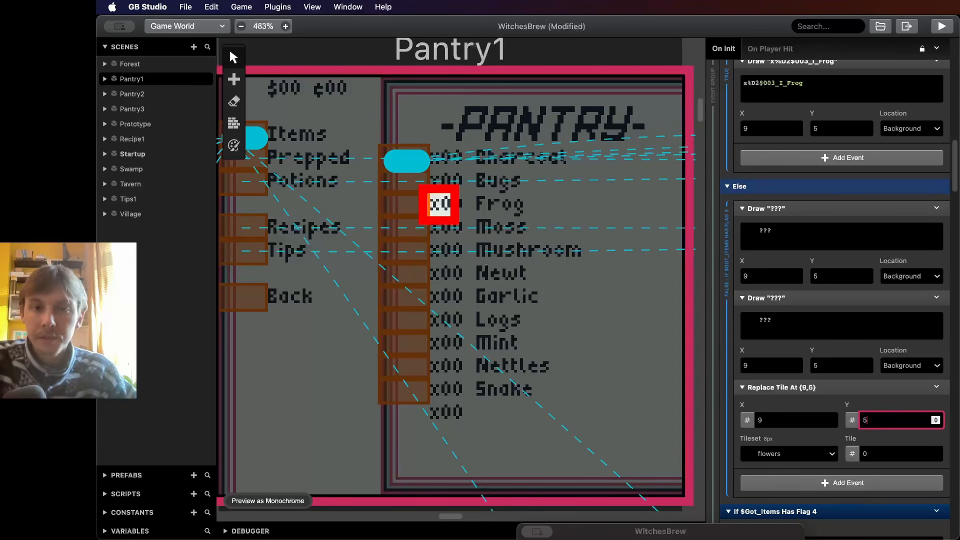
scroll(836, 290, down, 1)
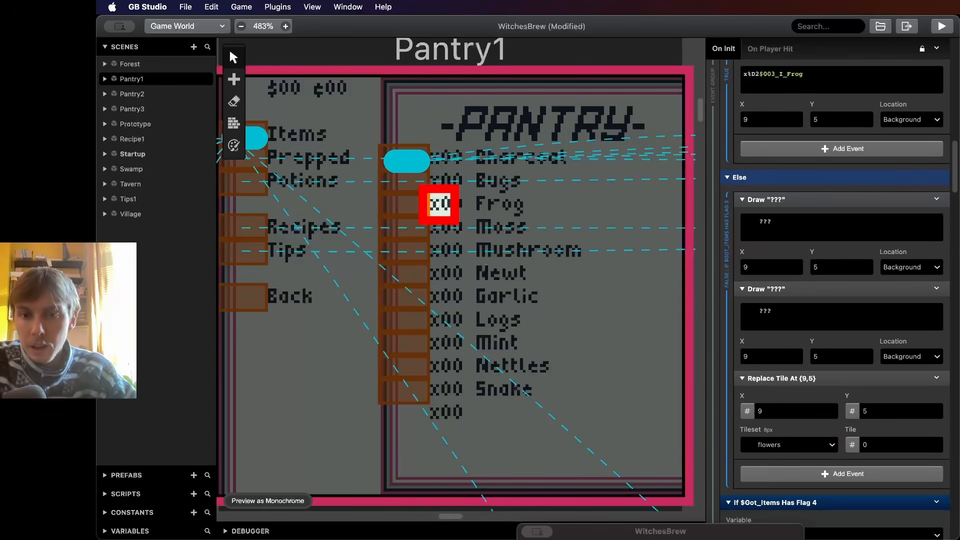
click(795, 449)
key(Down)
key(Down)
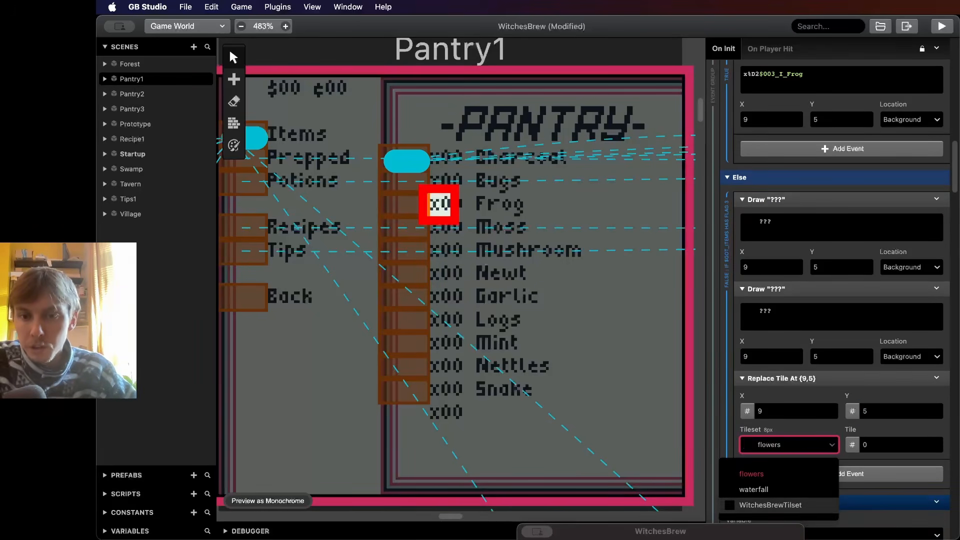
key(Return)
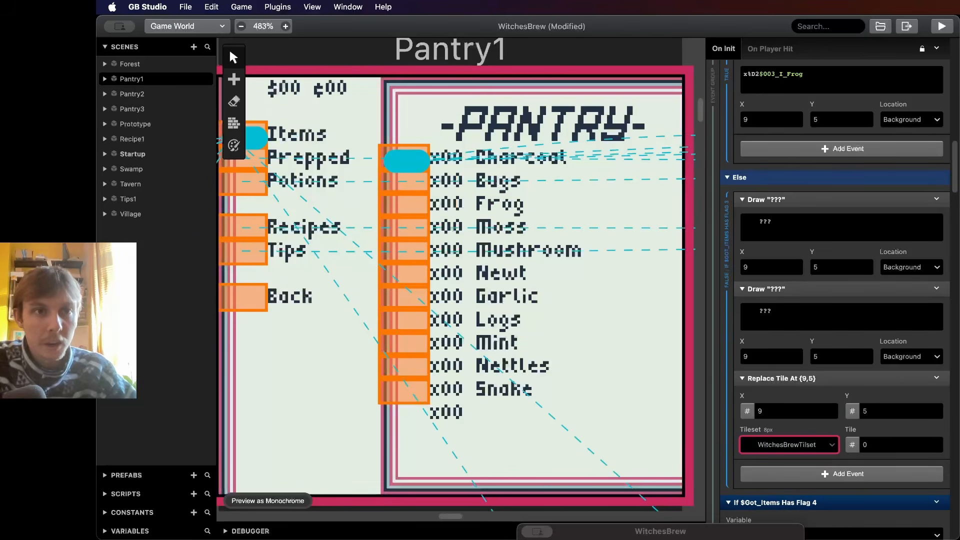
- Browse the project's tileset images, comparing WitchesBrewTilset, waterfall and flowers
click(312, 7)
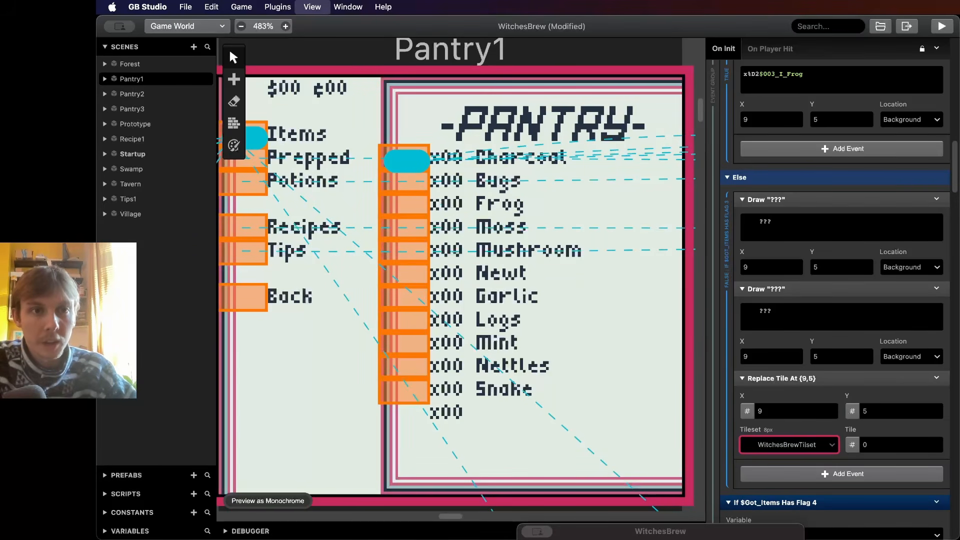
key(super+3)
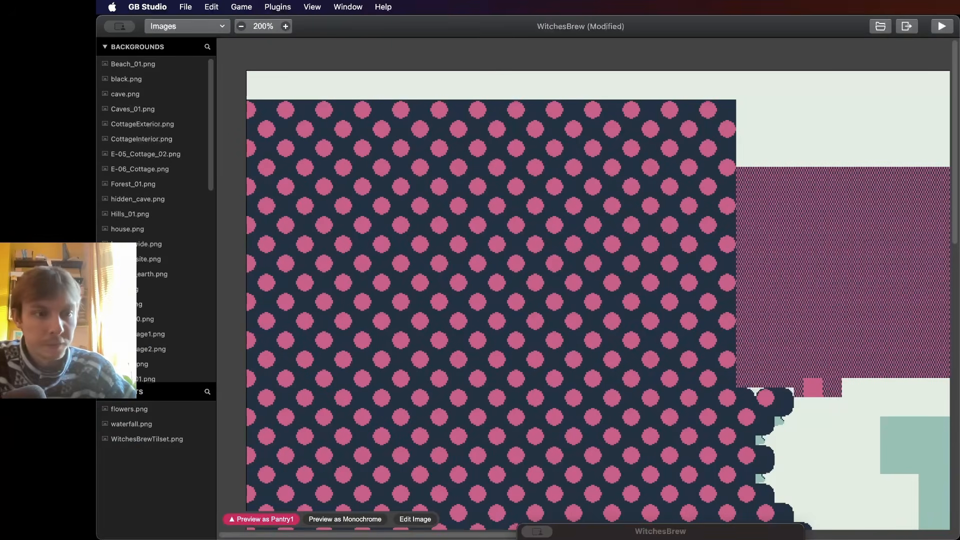
click(147, 439)
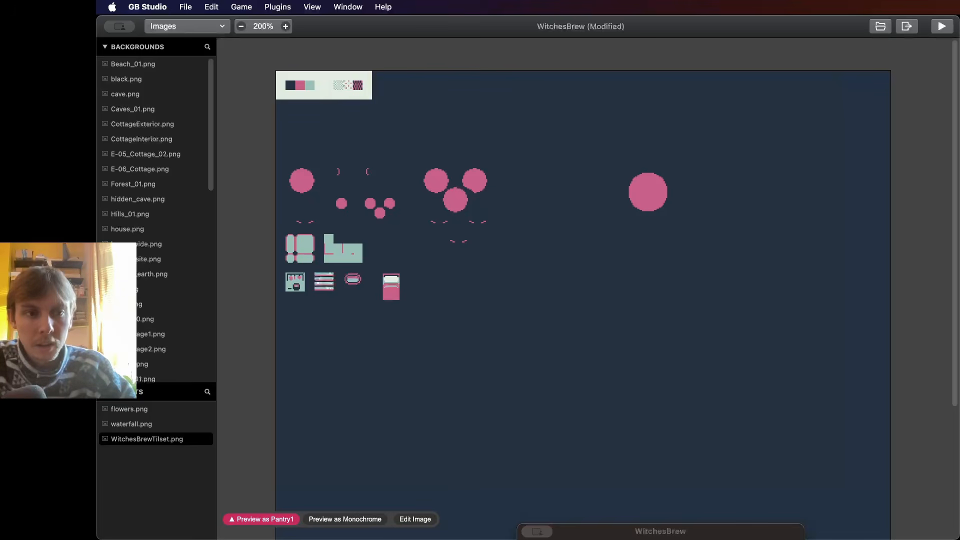
click(132, 424)
click(147, 439)
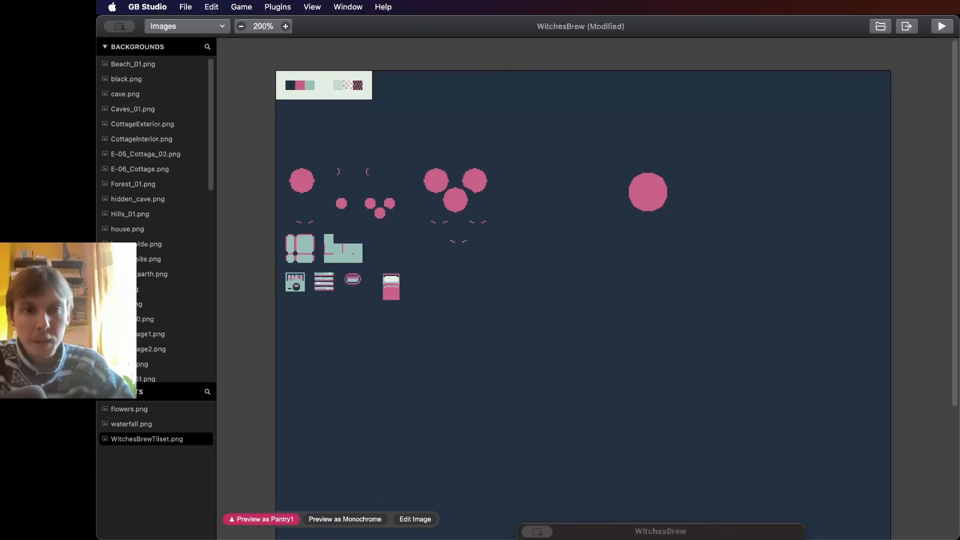
click(131, 424)
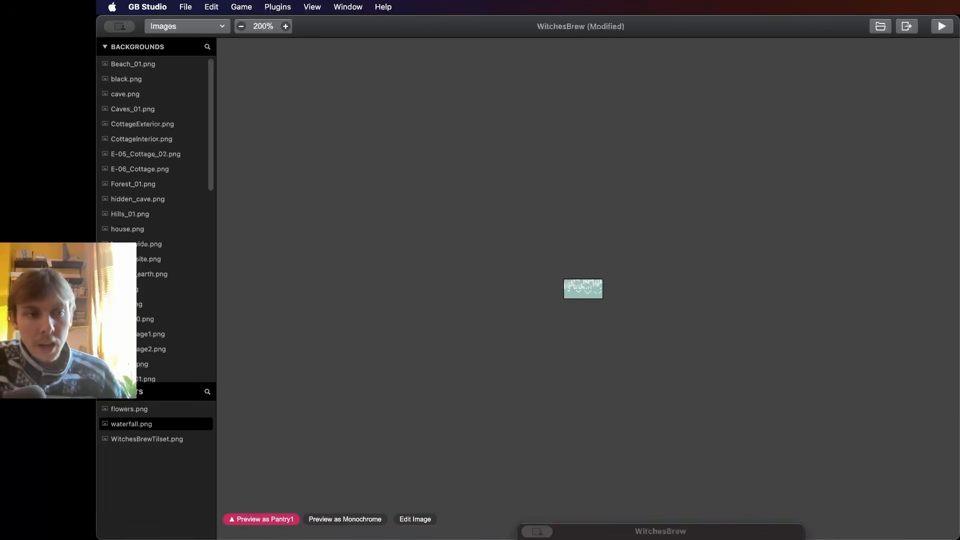
click(129, 409)
click(147, 440)
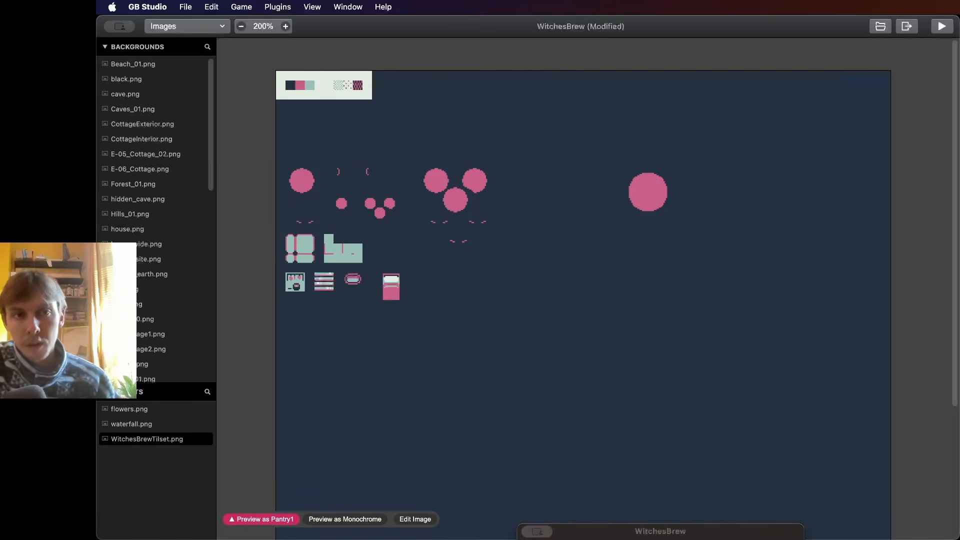
- Switch to GIMP and create a new image 8 by 8 pixels
key(super+1)
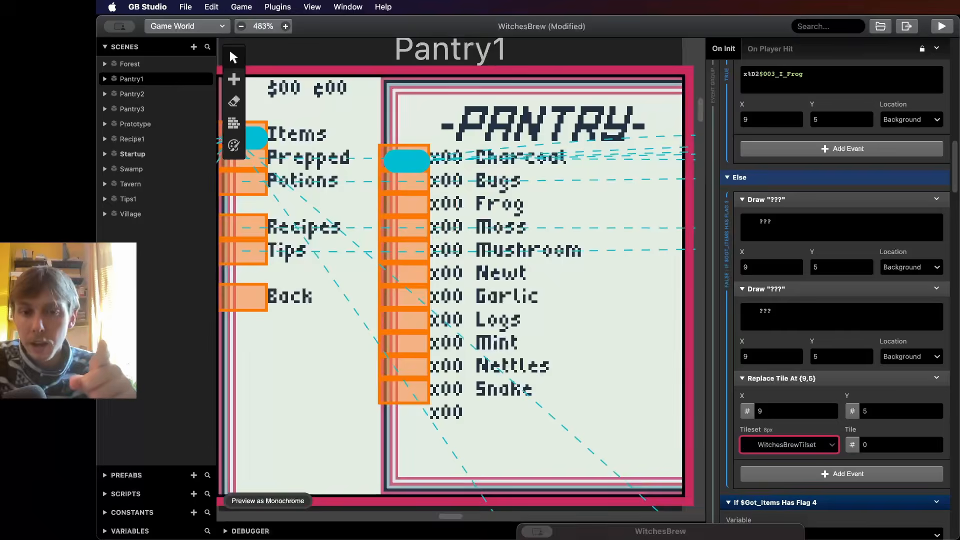
key(super+Tab)
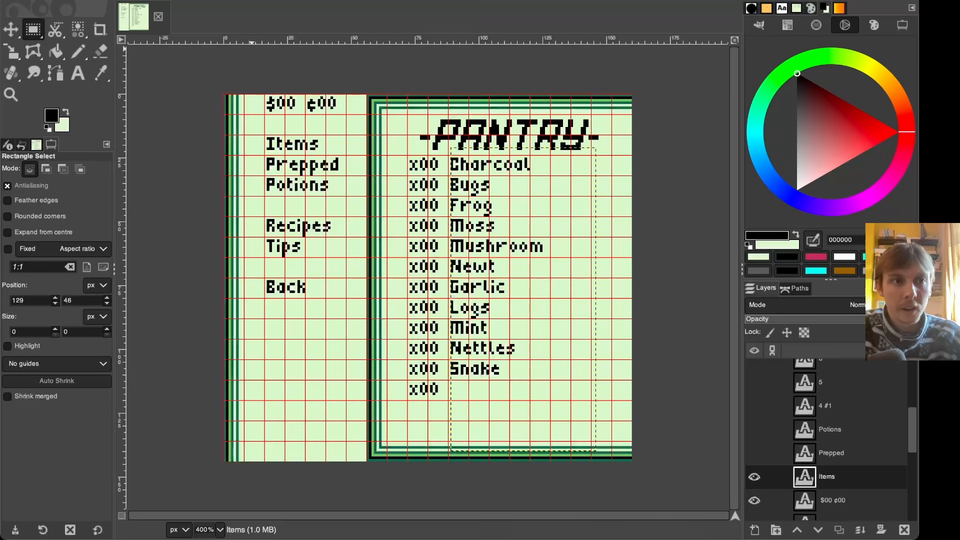
click(83, 0)
click(109, 10)
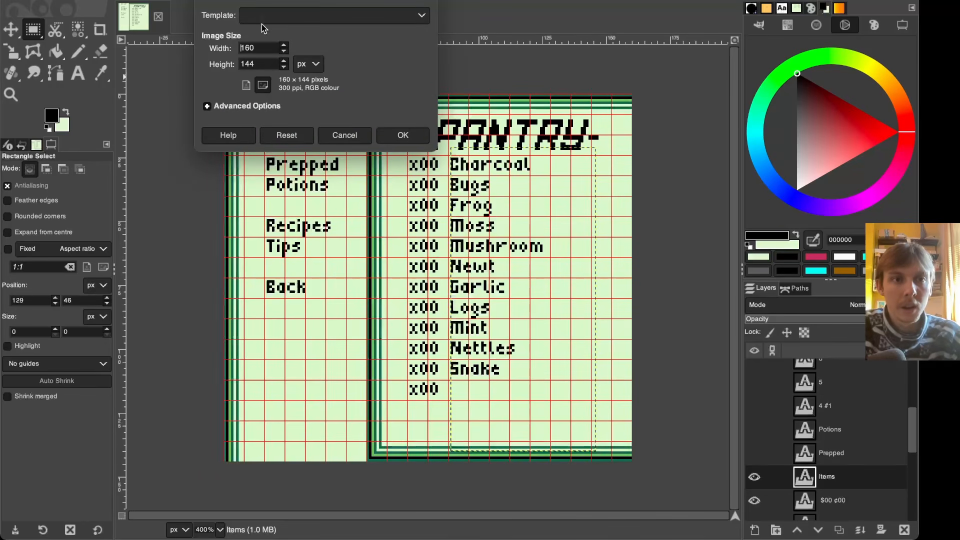
click(263, 48)
drag(264, 48, 205, 52)
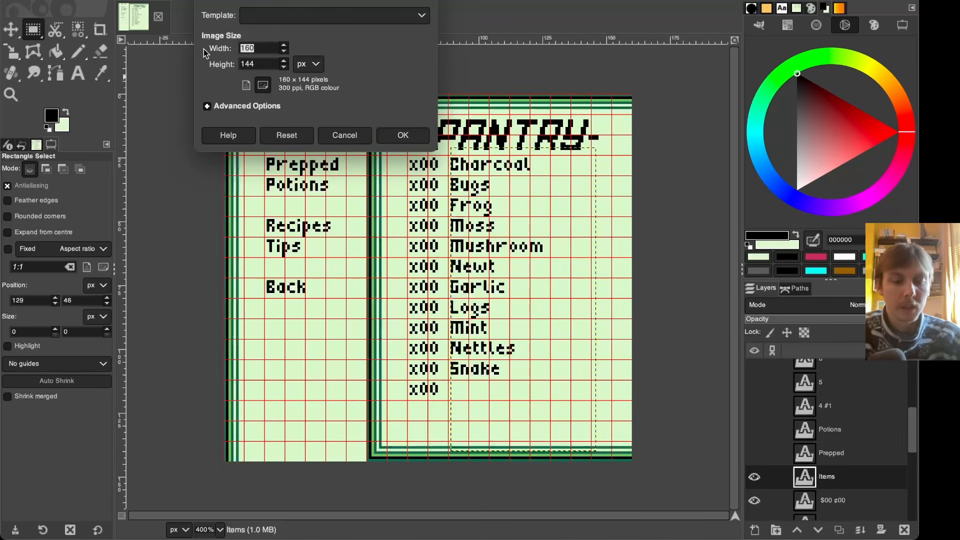
text(1)
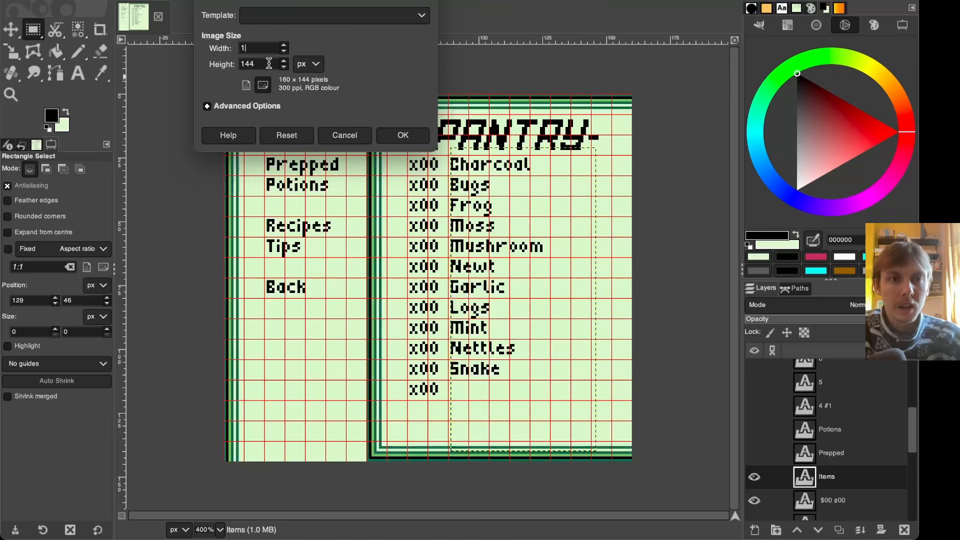
key(BackSpace)
text(8)
key(Tab)
text(8)
click(395, 135)
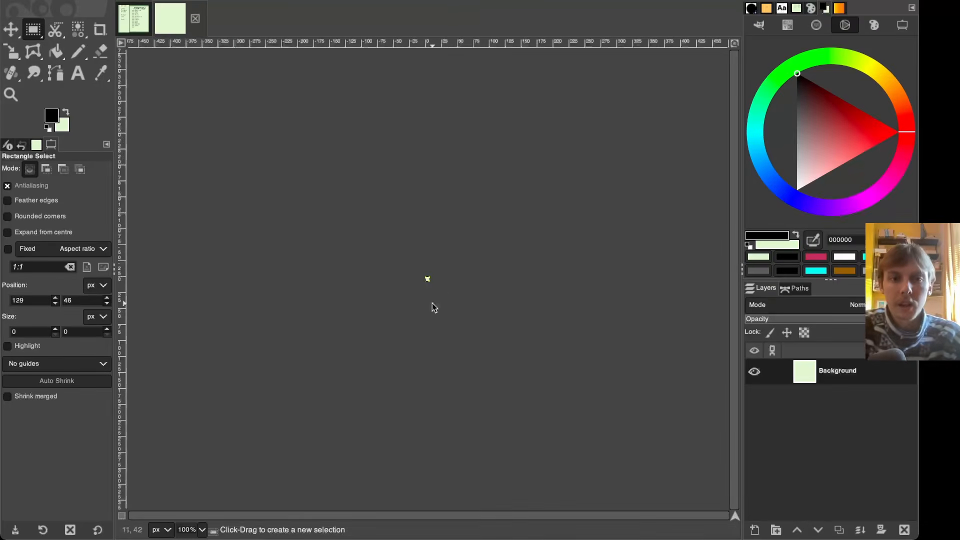
- Export the new image as PantryBlank.png into the project's tilesets folder
key(plus)
key(plus)
key(plus)
key(plus)
key(plus)
key(plus)
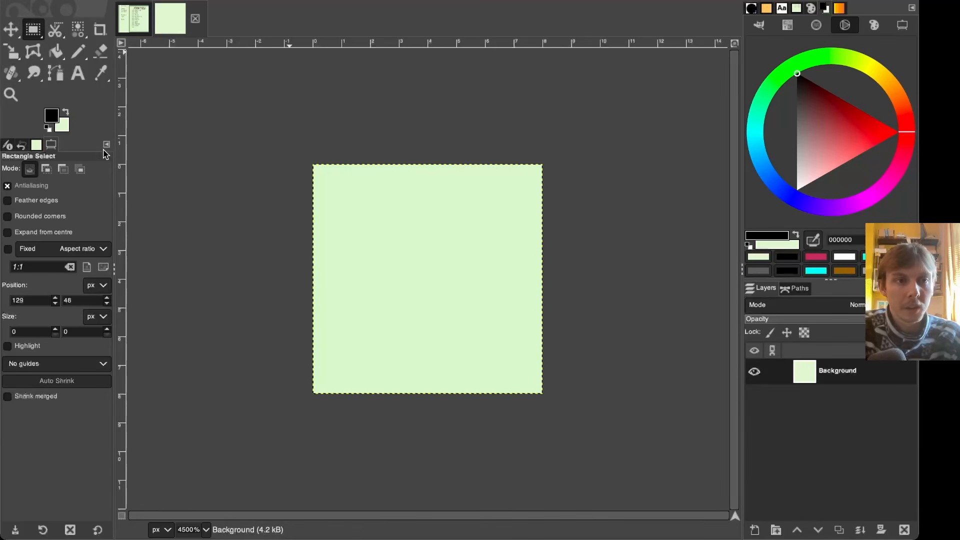
key(super+shift+e)
double_click(229, 205)
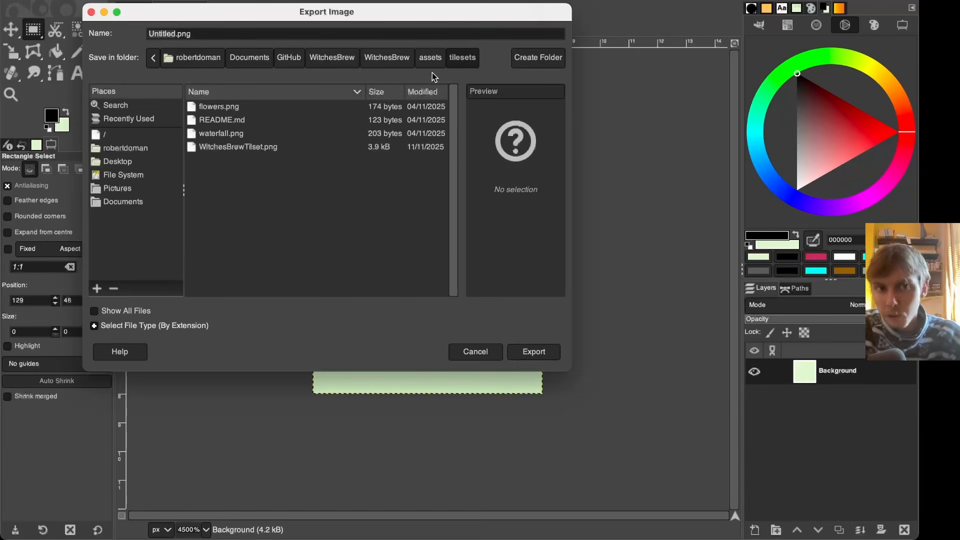
double_click(163, 33)
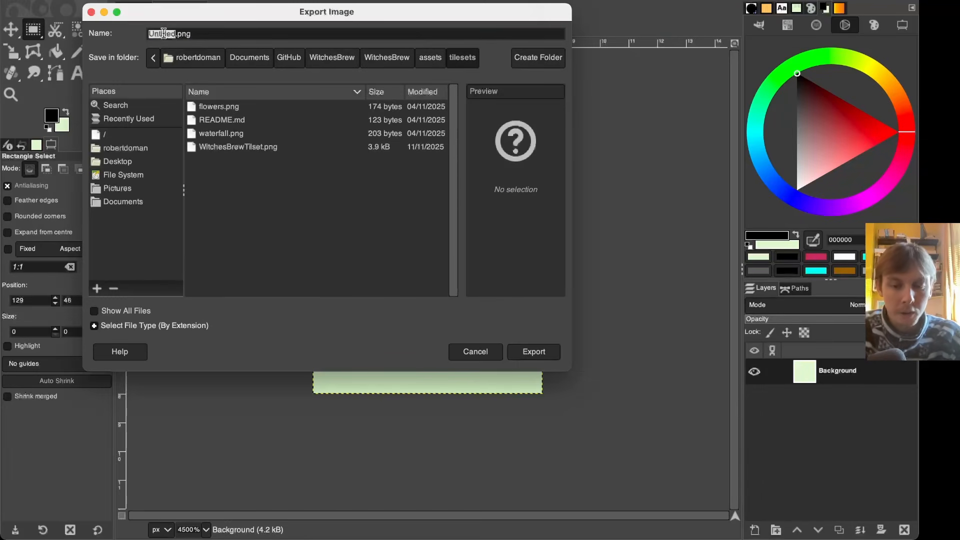
text(PantryBlank)
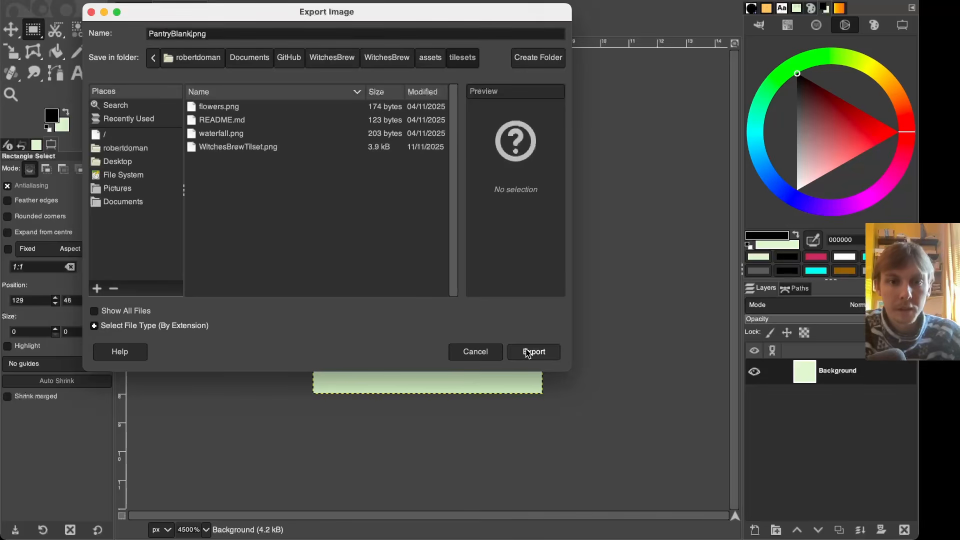
click(527, 352)
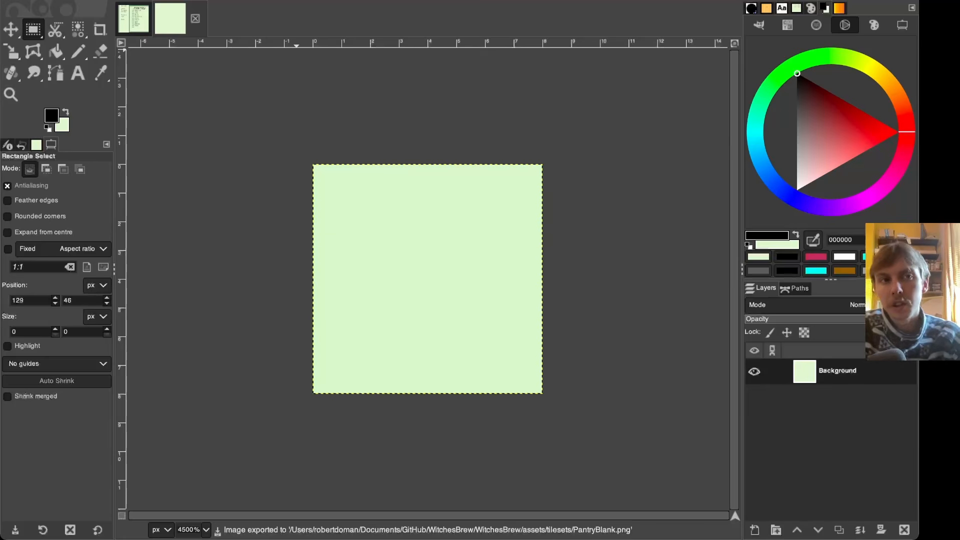
- Resize the image canvas to 32 by 8 pixels
click(231, 70)
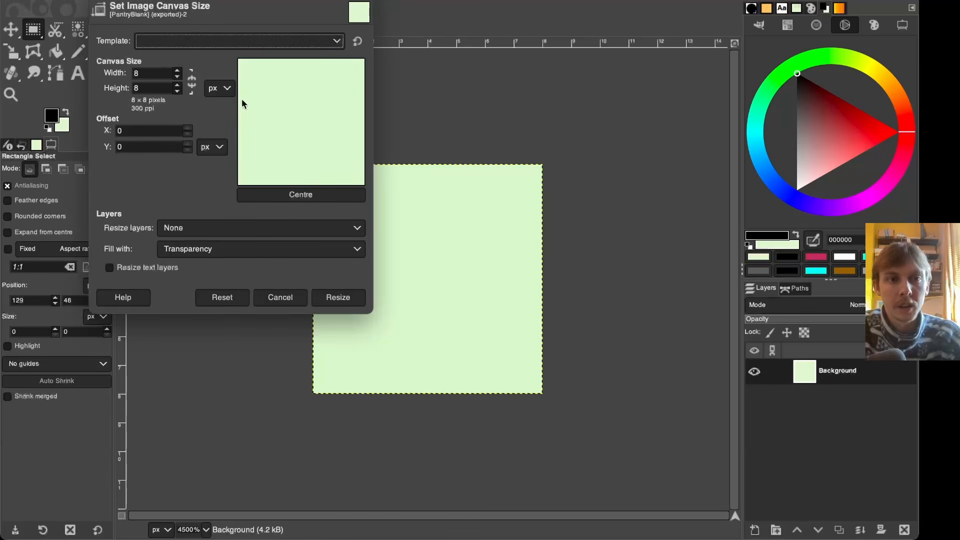
click(150, 73)
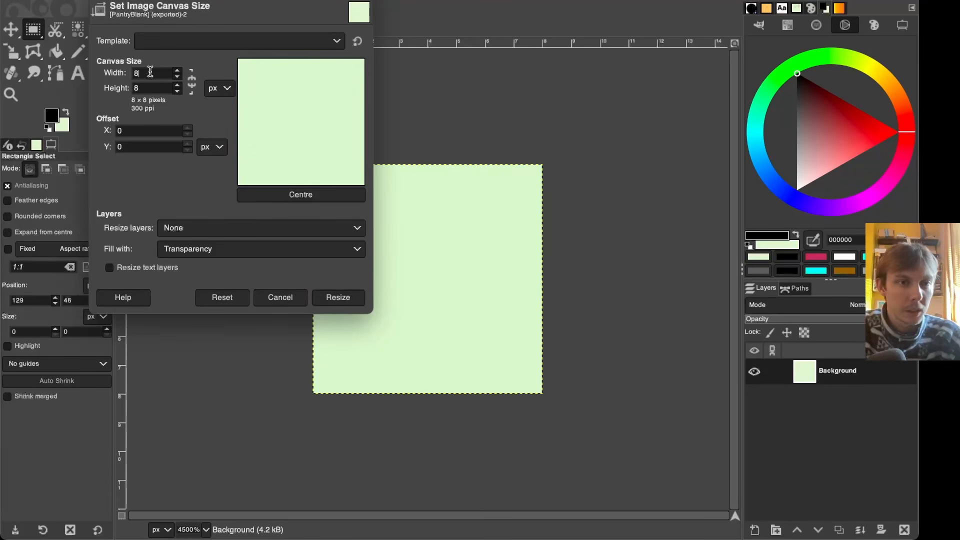
key(BackSpace)
text(32)
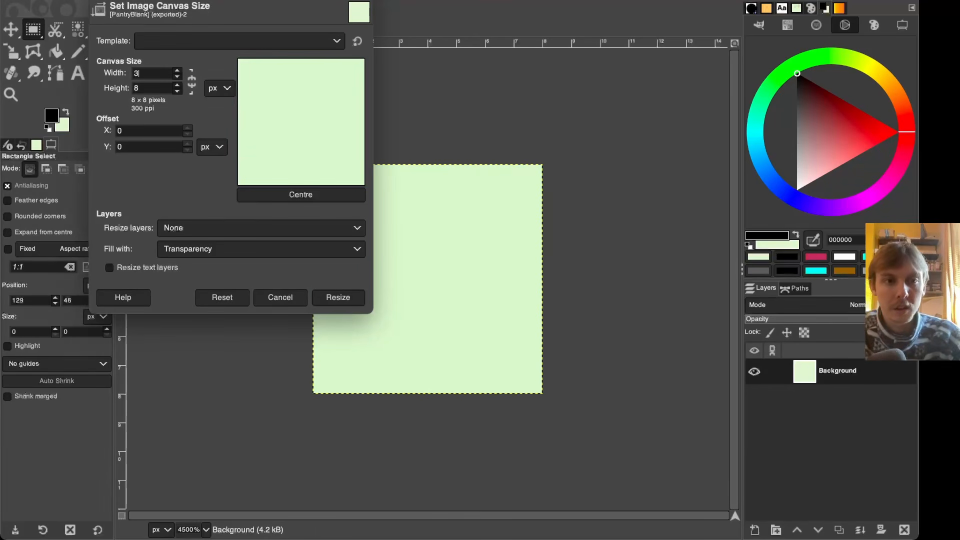
click(154, 89)
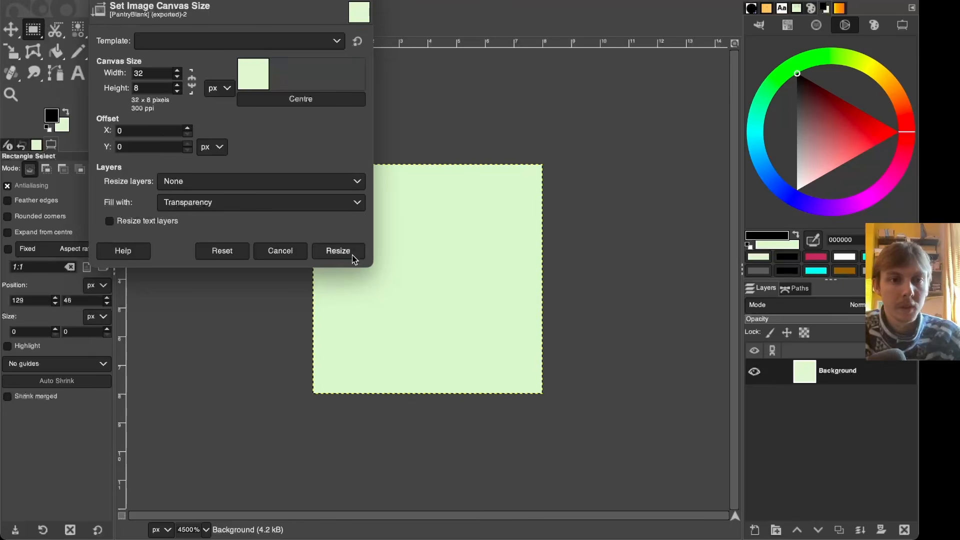
click(340, 250)
- Fill the widened canvas with the light green background colour using the Bucket Fill tool
key(shift+b)
ctrl+click(466, 312)
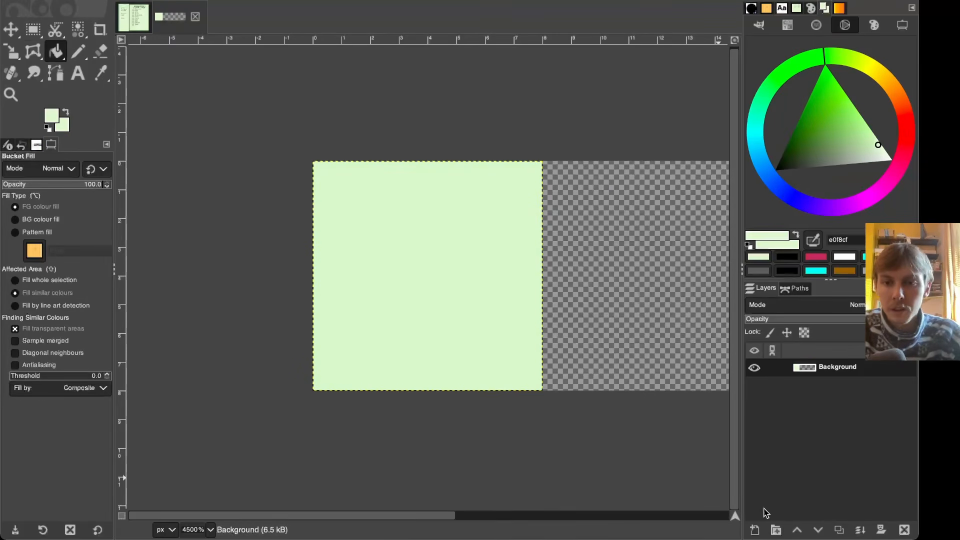
click(760, 529)
click(884, 523)
click(860, 530)
click(588, 261)
ctrl+scroll(461, 261, down, 1)
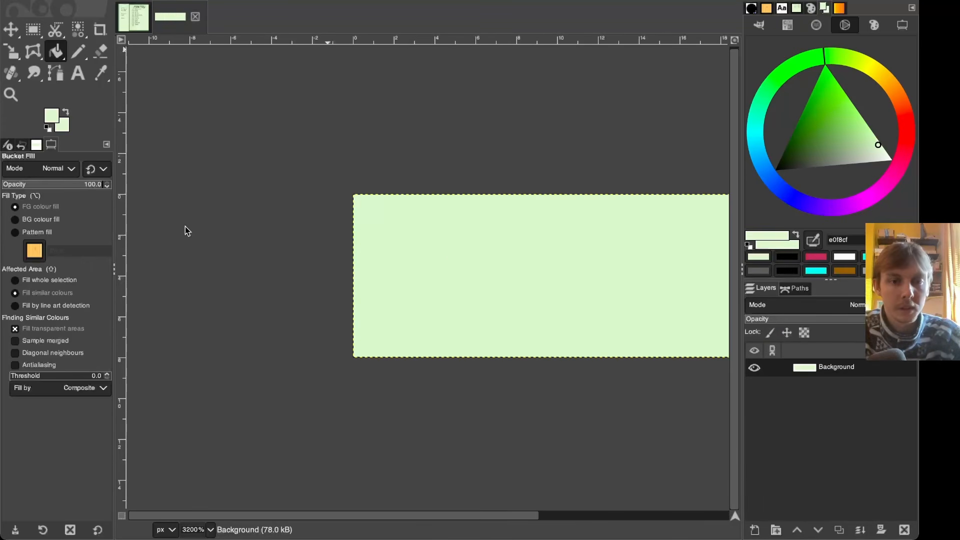
shift+scroll(368, 160, right, 3)
ctrl+scroll(364, 159, down, 1)
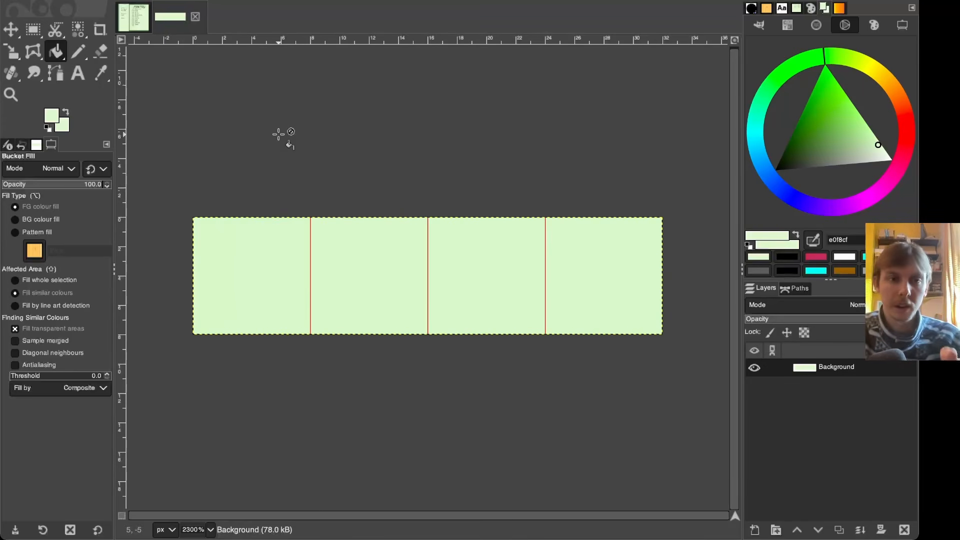
- In the pantry mockup, add ??? on the empty last row after x00 in the item list text
click(33, 30)
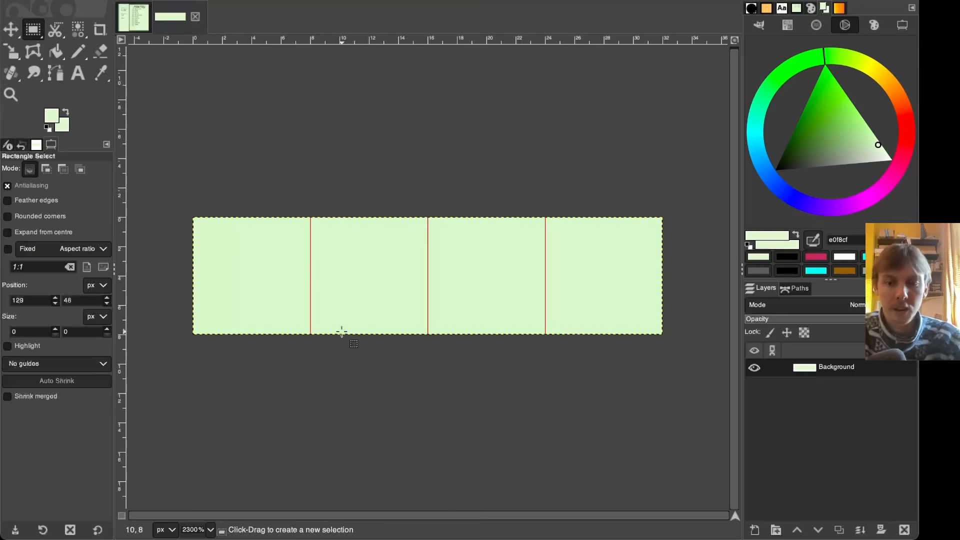
ctrl+scroll(342, 332, up, 1)
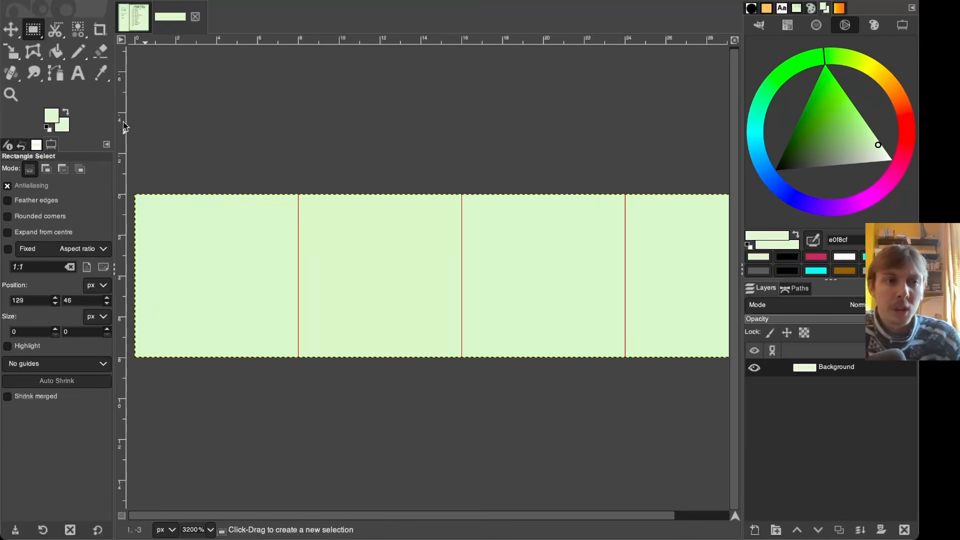
click(137, 14)
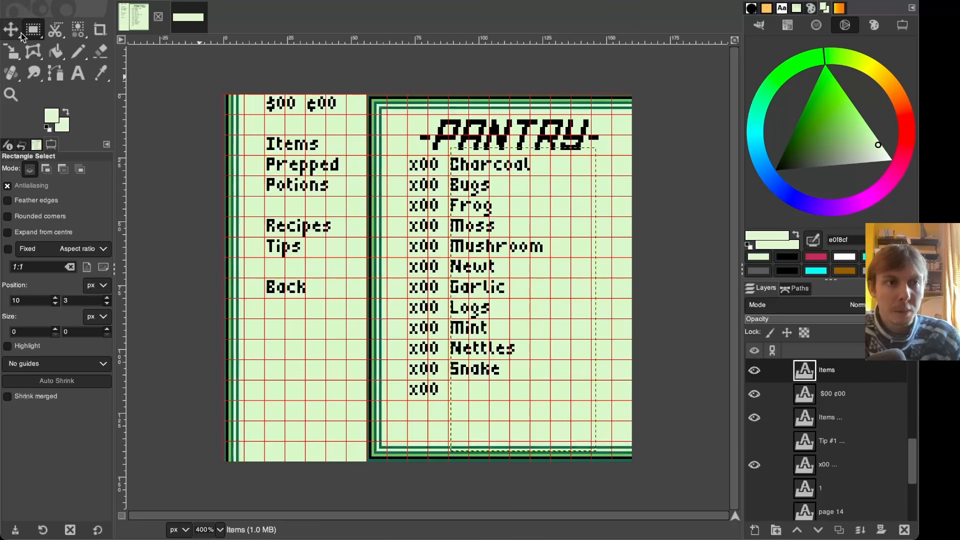
key(t)
click(518, 381)
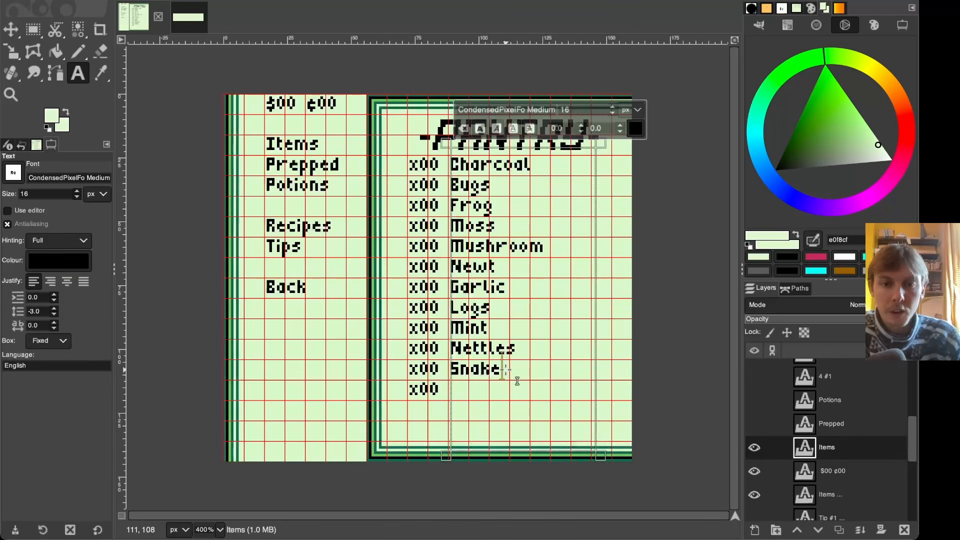
key(Return)
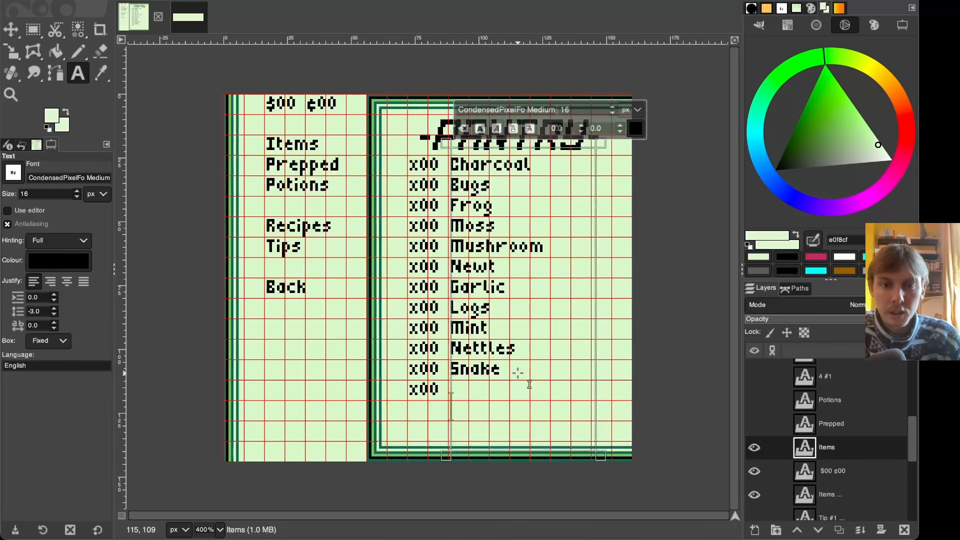
text(???)
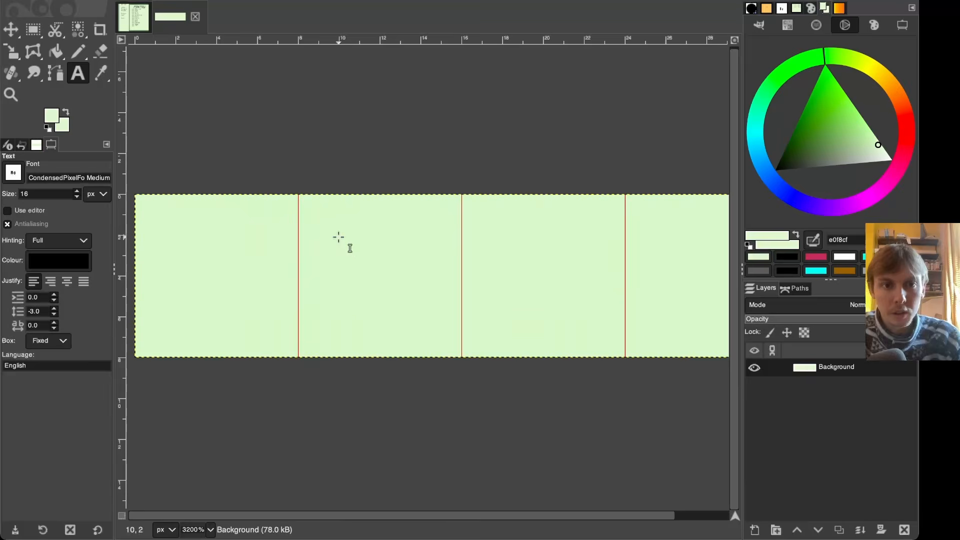
drag(338, 237, 564, 337)
key(ctrl+v)
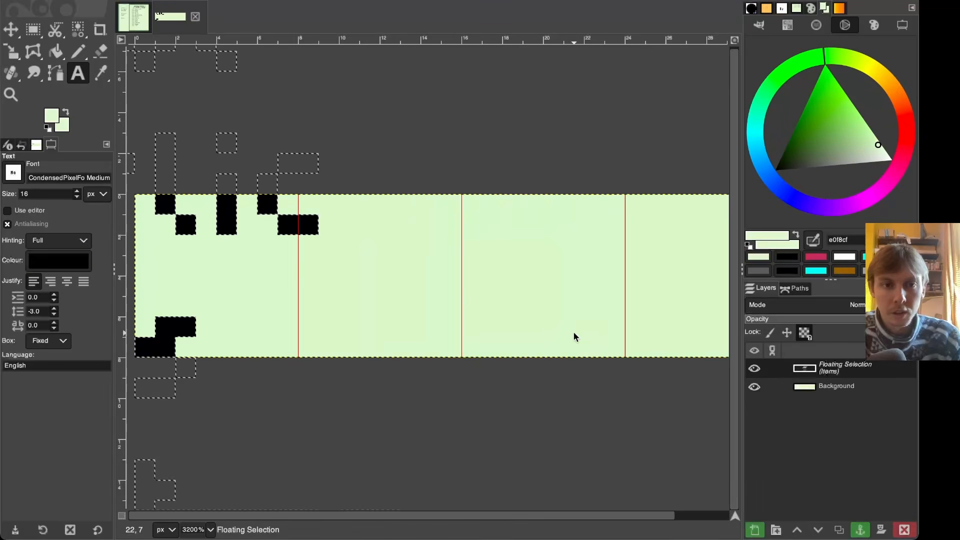
key(ctrl+z)
- Create a black ??? text layer across the tiles of the blank pantry image
click(133, 11)
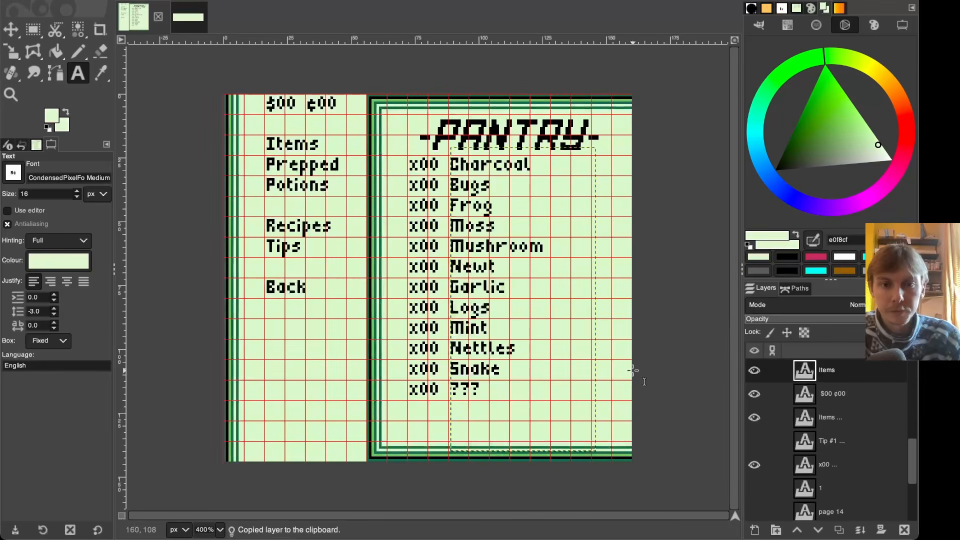
click(462, 389)
drag(484, 389, 441, 389)
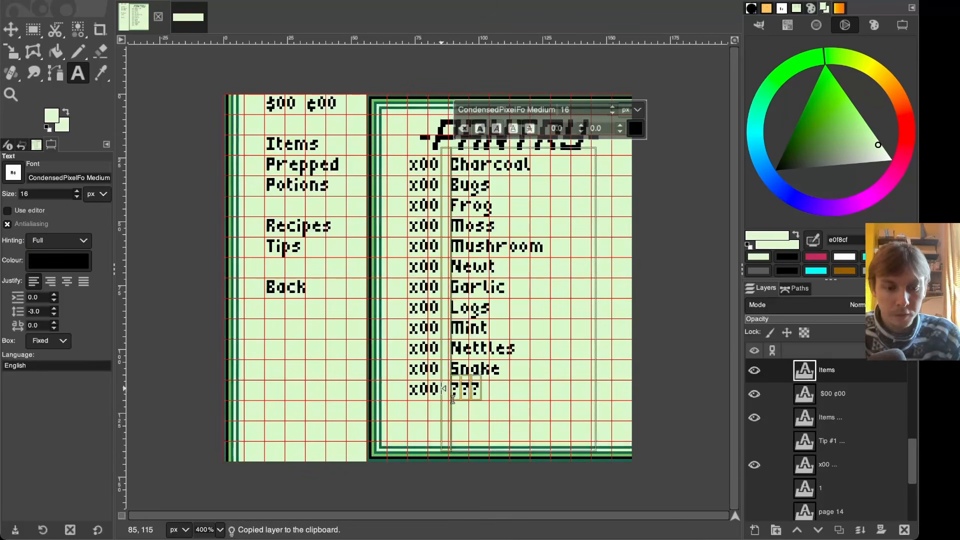
click(182, 19)
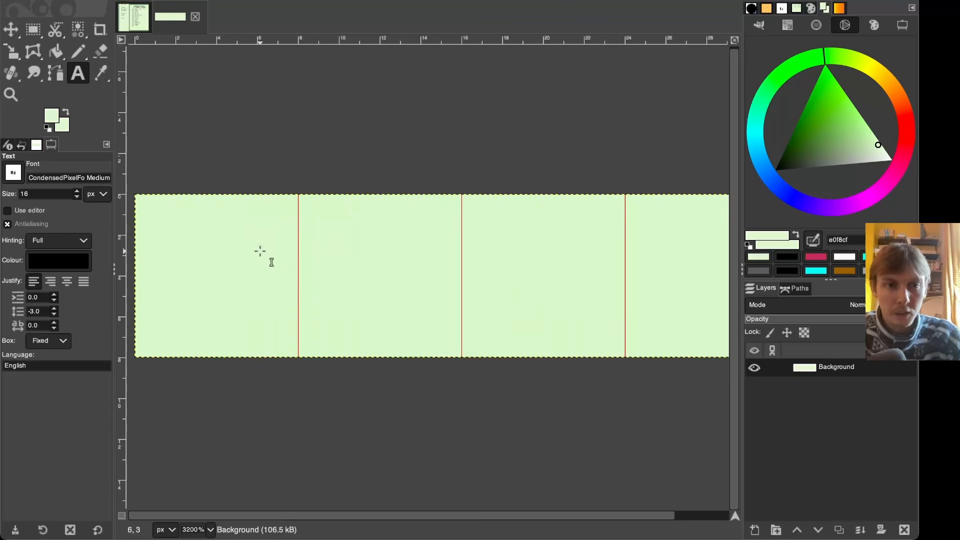
drag(196, 197, 625, 357)
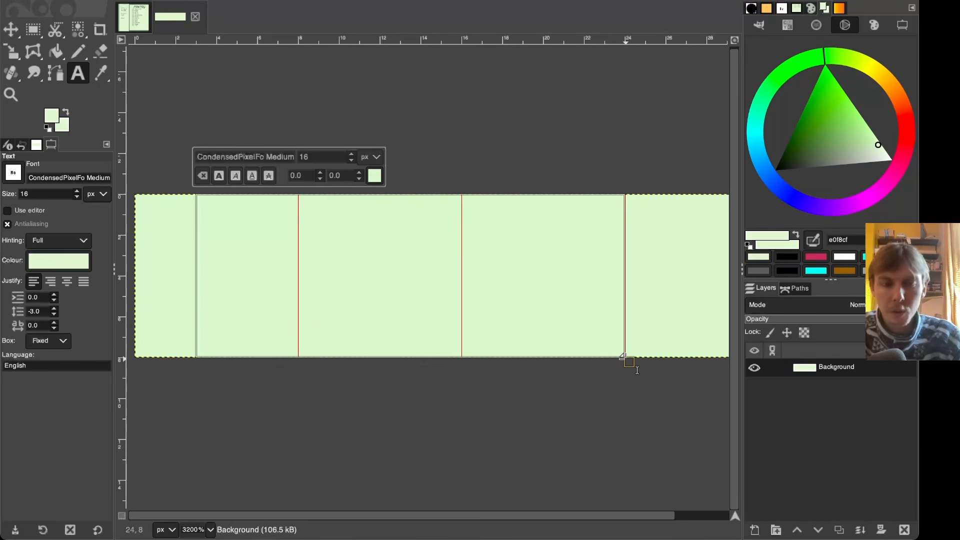
key(ctrl+v)
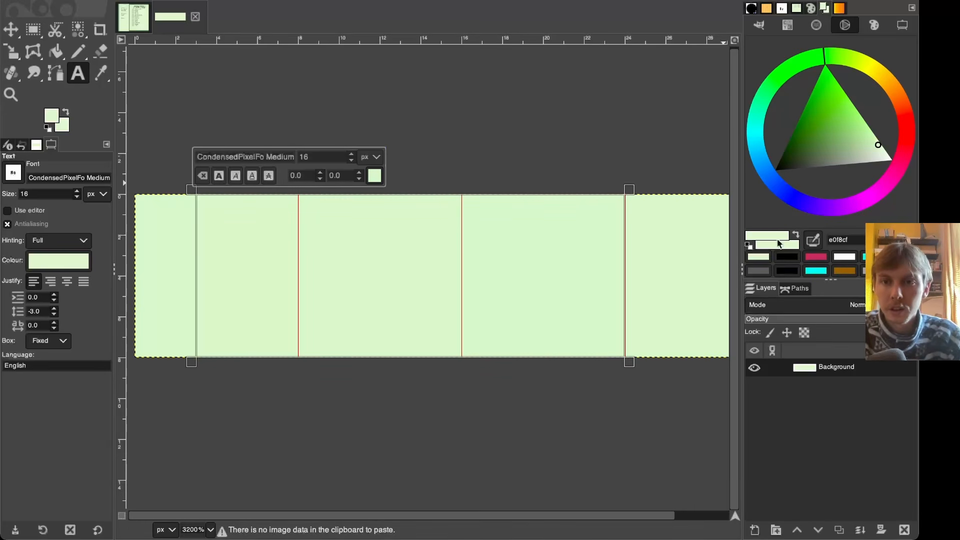
click(784, 259)
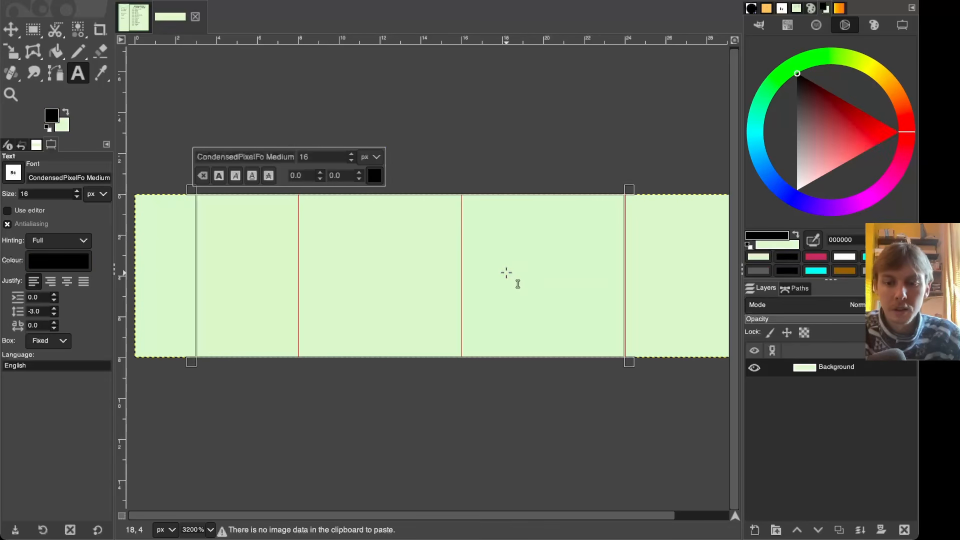
text(???)
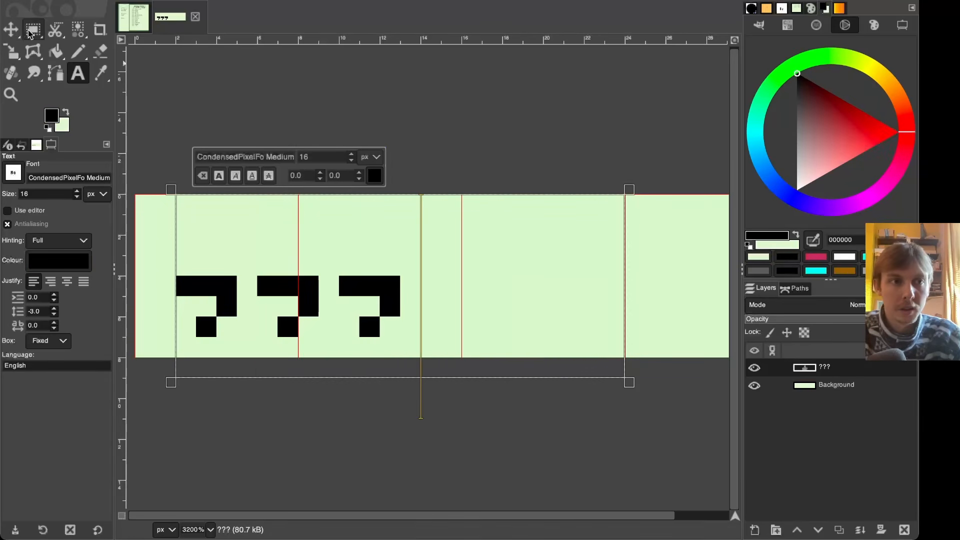
- Move the ??? text layer up and left so the characters sit inside the first three tiles
click(11, 29)
drag(281, 285, 282, 223)
drag(221, 223, 198, 225)
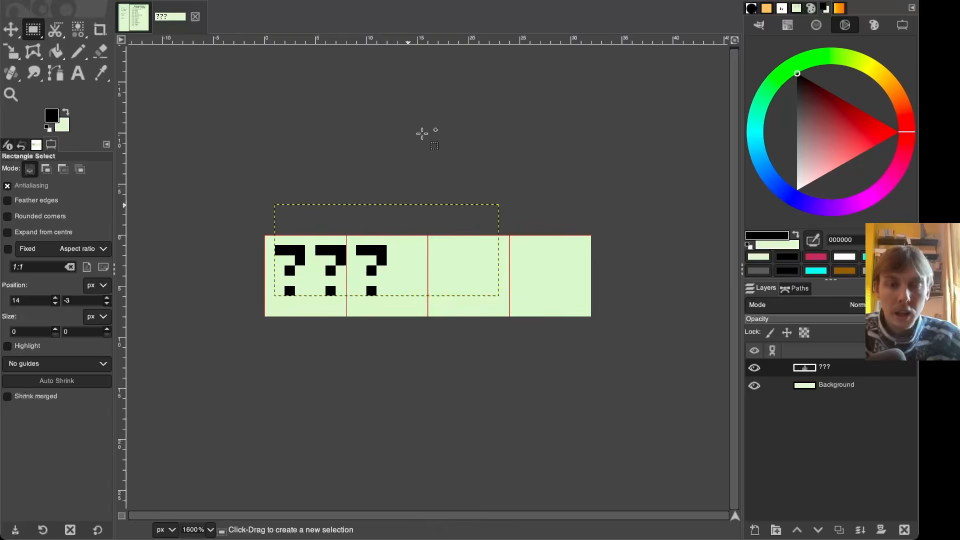
- Re-export the blank pantry image over PantryBlank.png
key(plus)
key(plus)
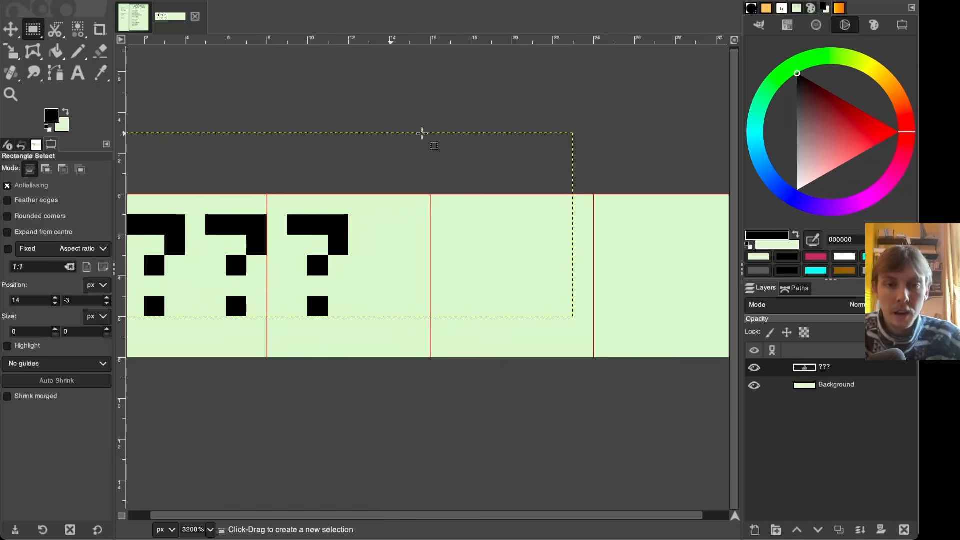
scroll(422, 134, left, 1)
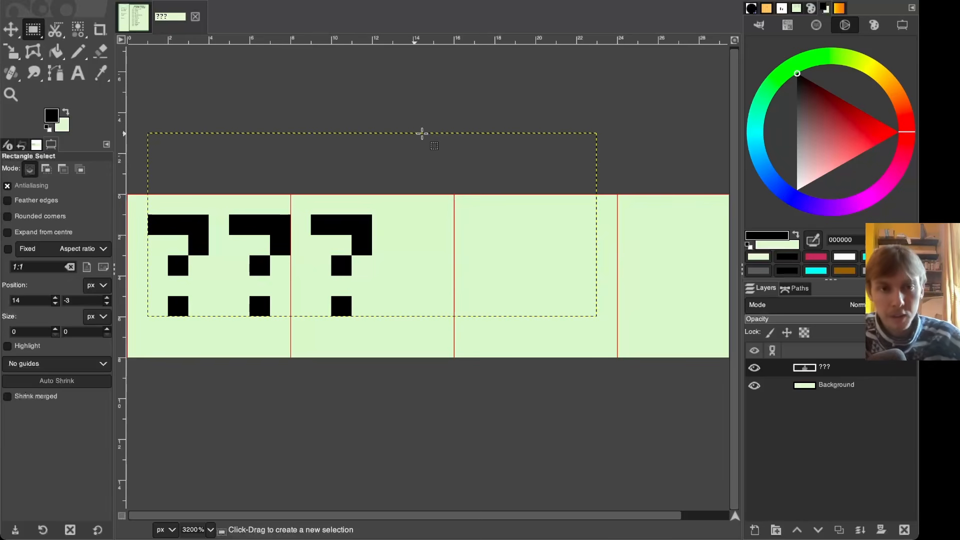
ctrl+scroll(266, 170, down, 1)
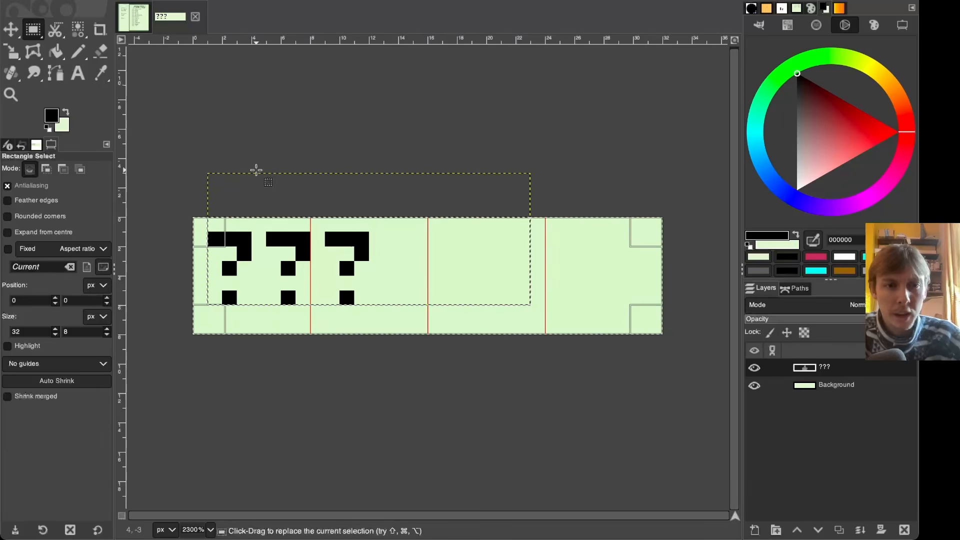
drag(545, 219, 196, 337)
click(281, 103)
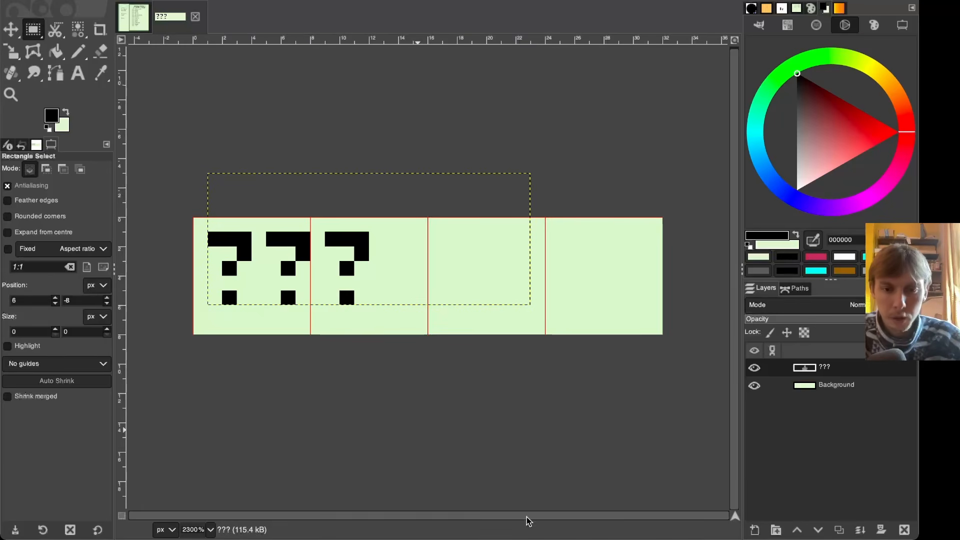
key(super+e)
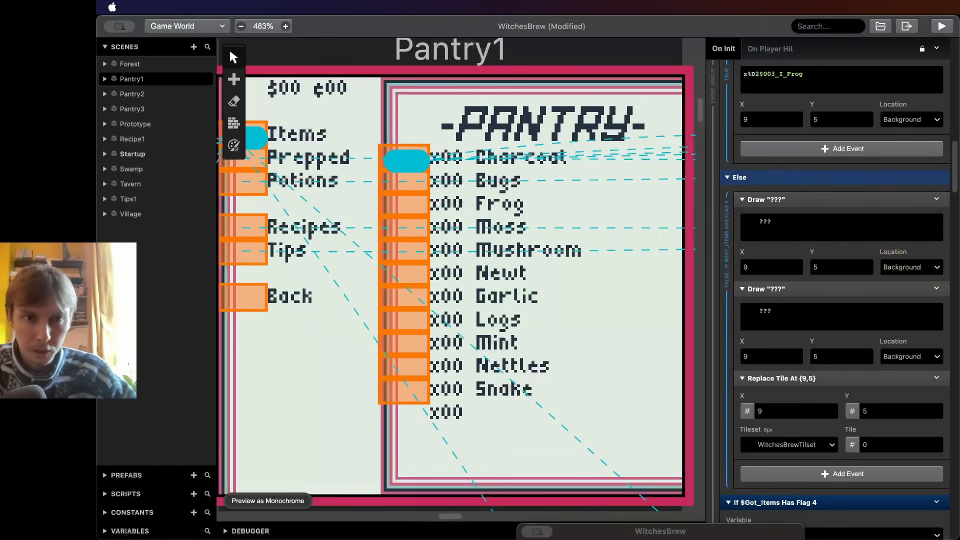
- In GB Studio, set the Replace Tile event's tileset to PantryBlank
click(820, 321)
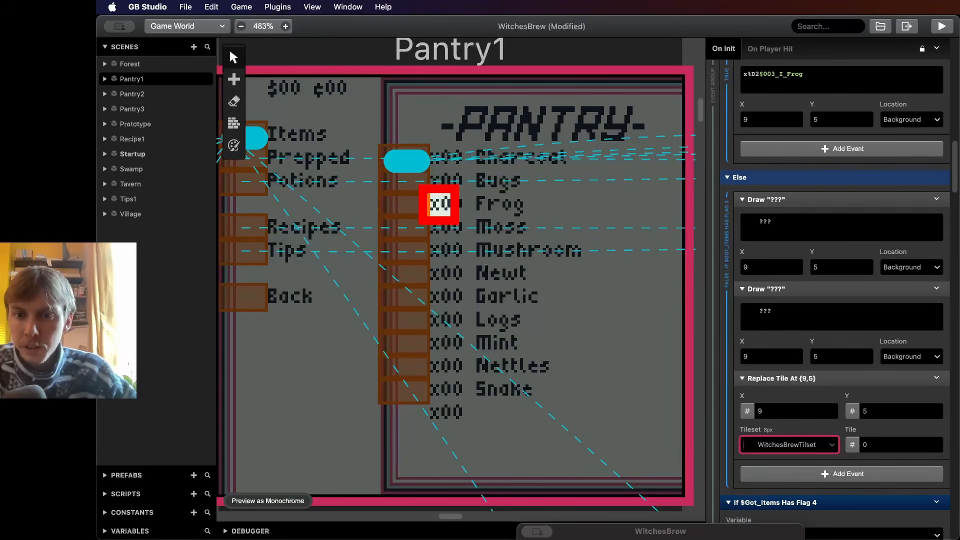
click(789, 445)
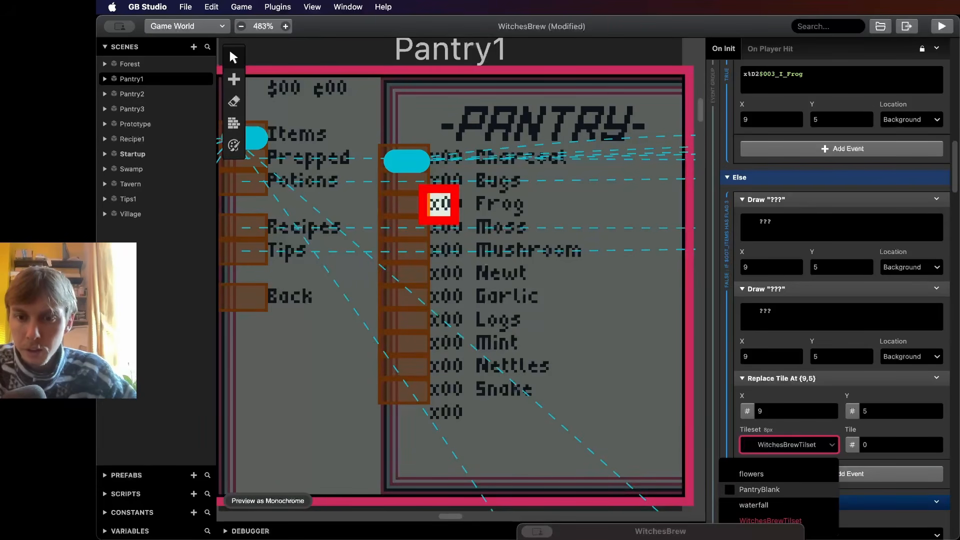
click(760, 490)
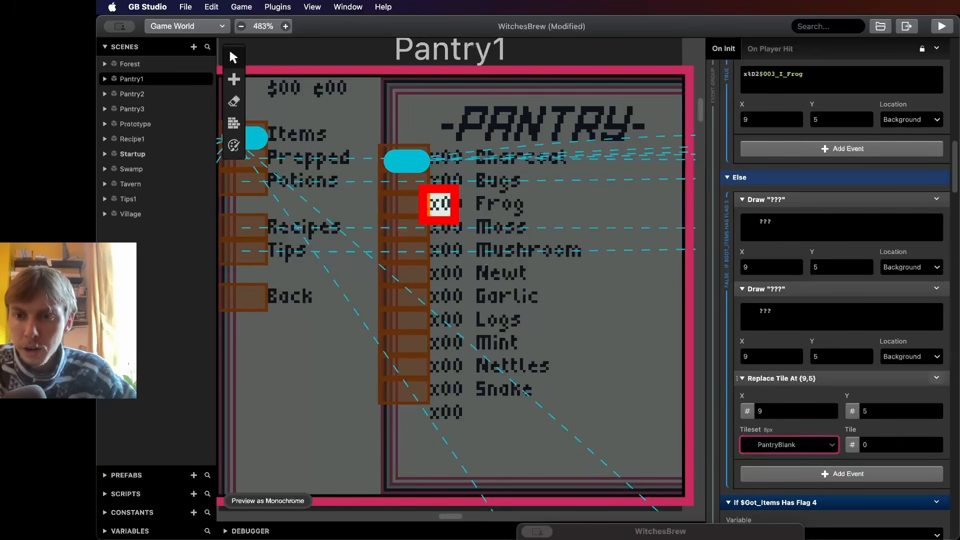
- Duplicate the Replace Tile event and set the copy's tile to 1
click(937, 377)
click(892, 472)
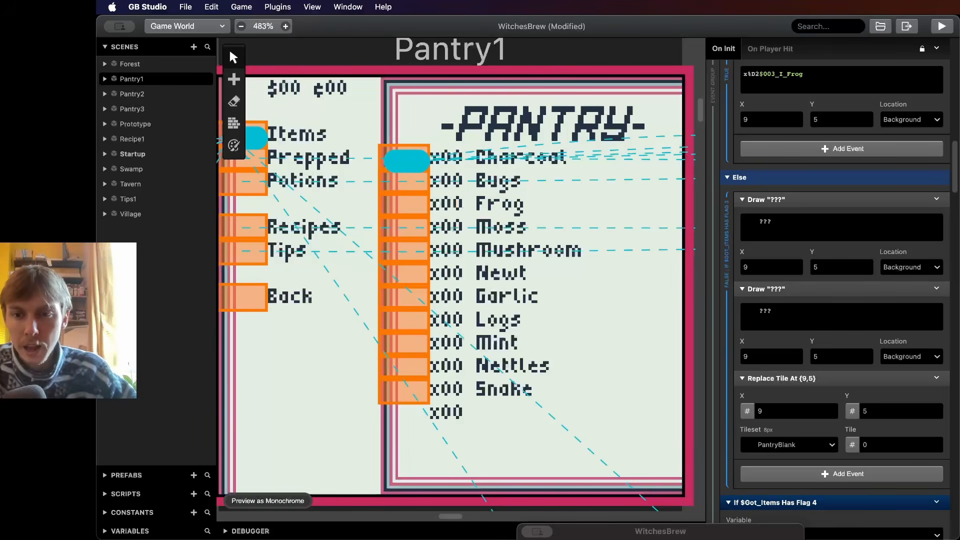
alt+click(893, 474)
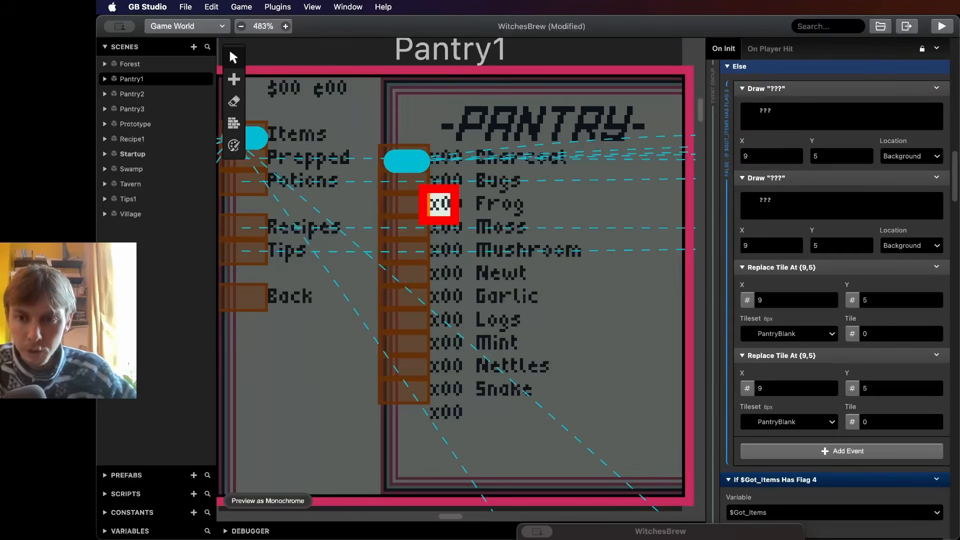
click(936, 420)
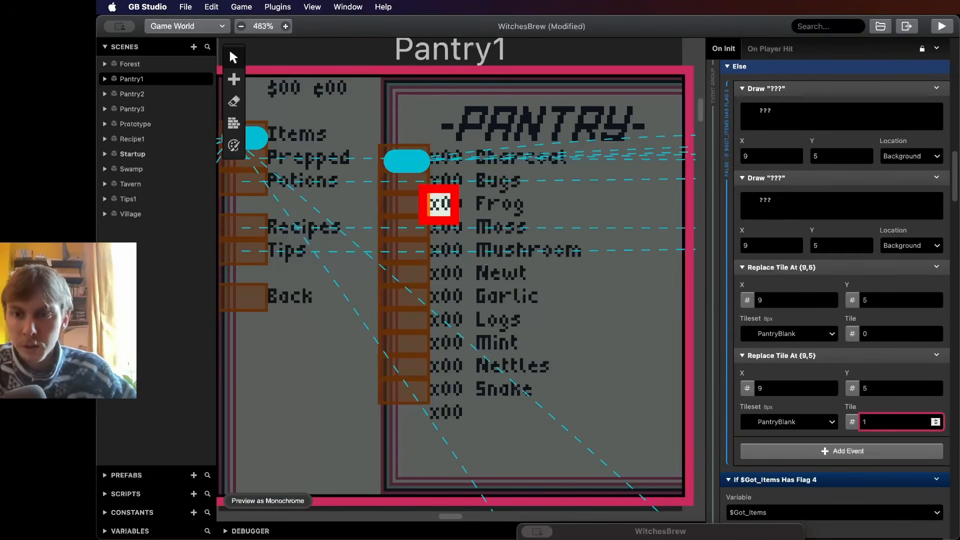
- Duplicate the Replace Tile event again and set the third one's tile to 2
click(892, 465)
alt+click(893, 451)
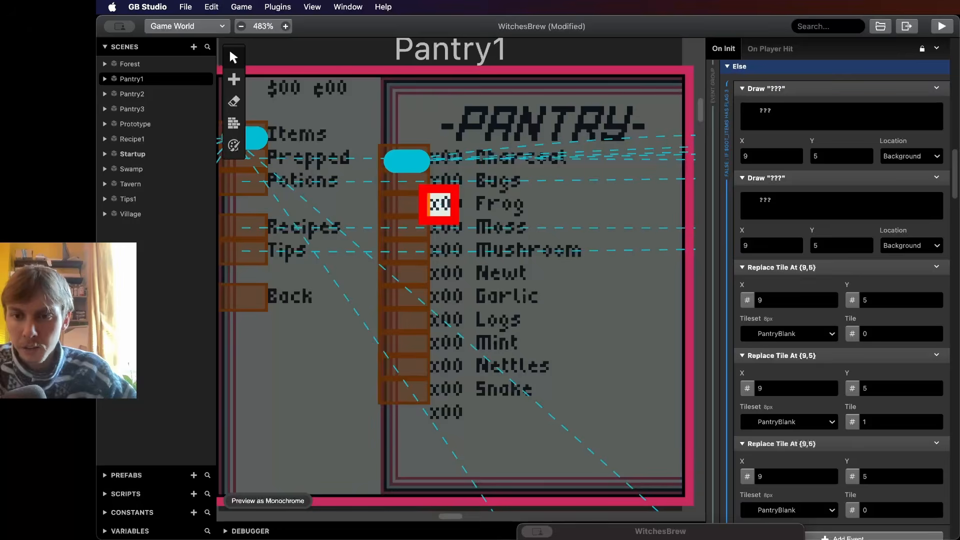
scroll(892, 451, down, 1)
click(936, 483)
click(935, 483)
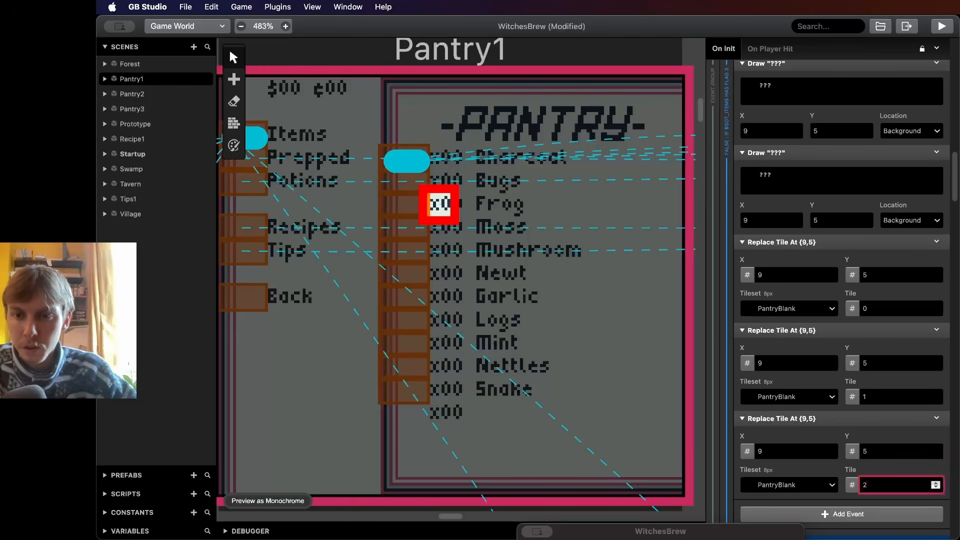
- Add a fourth Replace Tile event and set the X positions of the second, third and fourth to 10, 11 and 12
scroll(936, 483, down, 2)
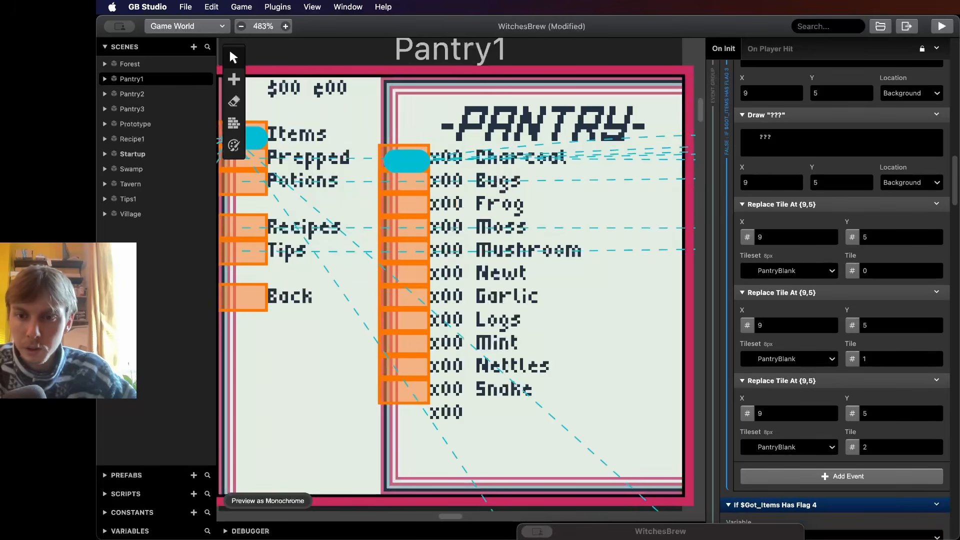
alt+click(893, 476)
scroll(893, 476, down, 3)
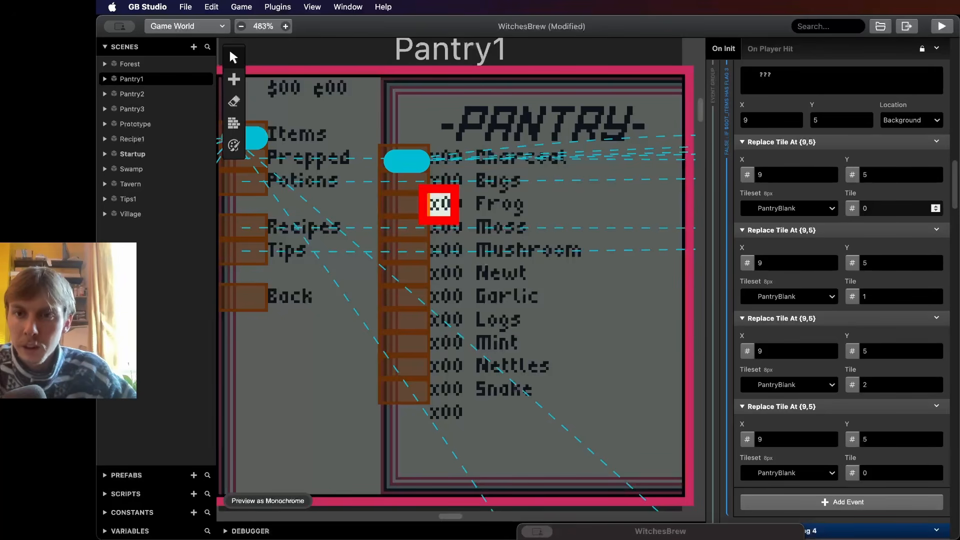
click(831, 261)
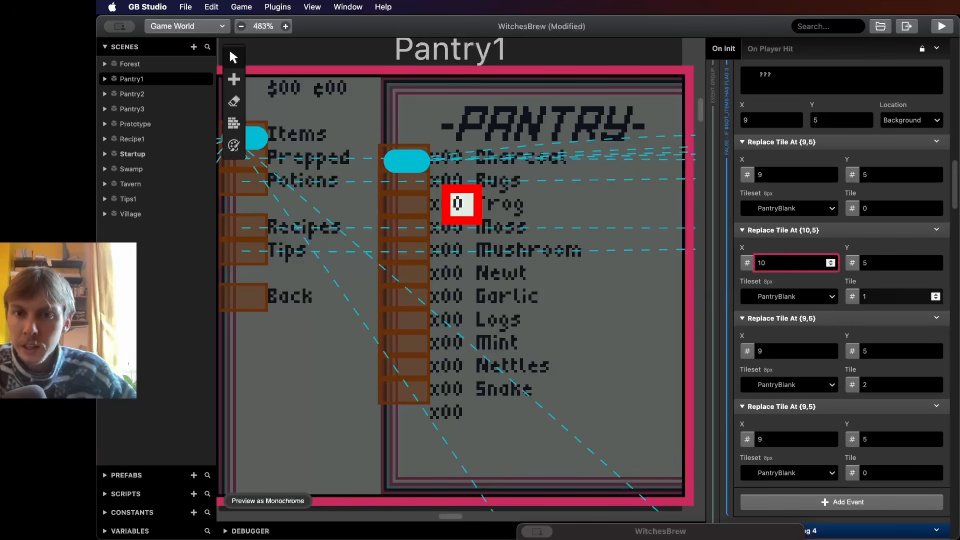
click(831, 349)
click(831, 349)
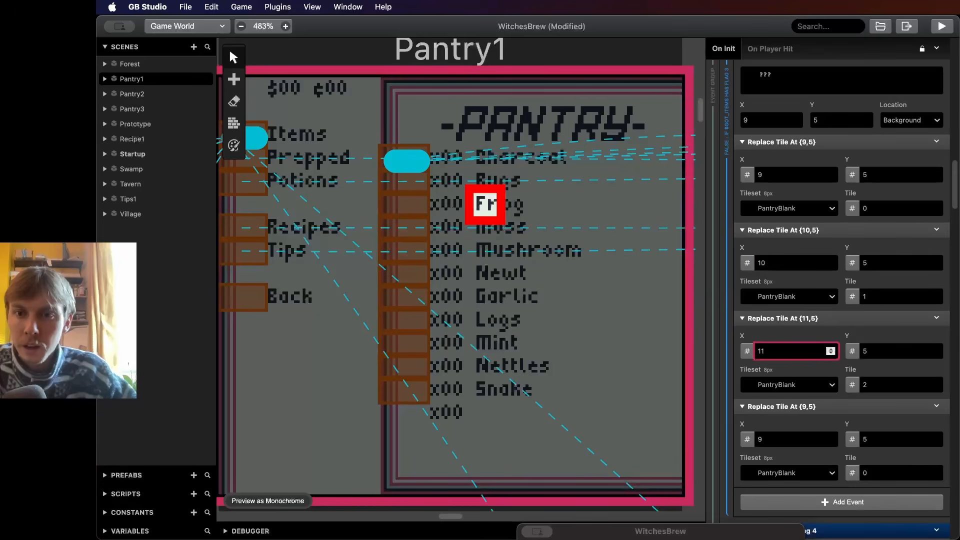
click(830, 437)
click(831, 436)
click(831, 436)
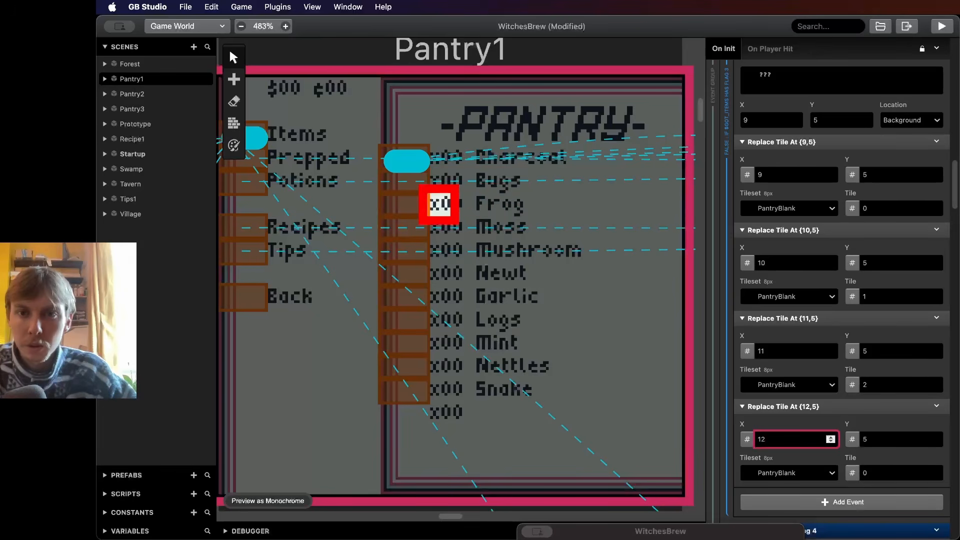
- Set the fourth Replace Tile event's tile to 2
scroll(930, 280, down, 2)
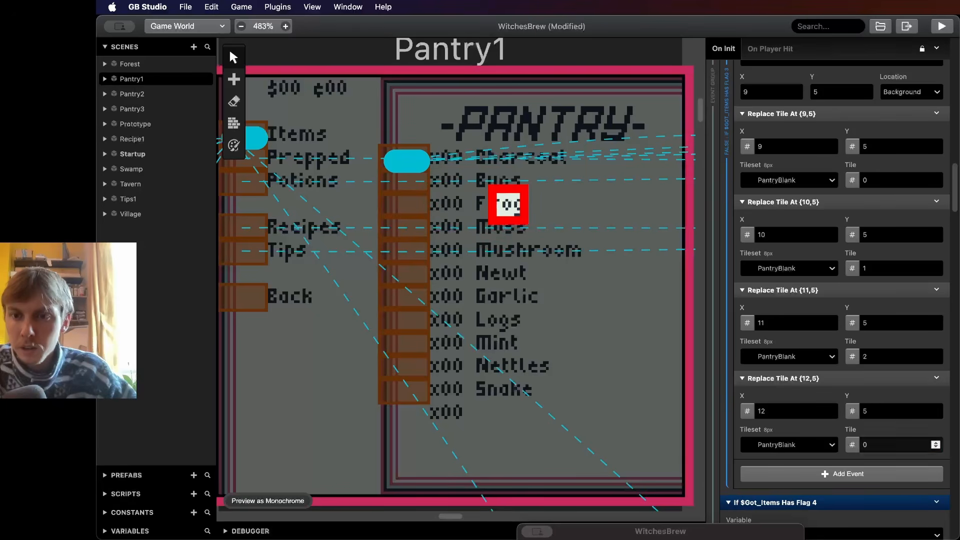
double_click(889, 444)
text(2)
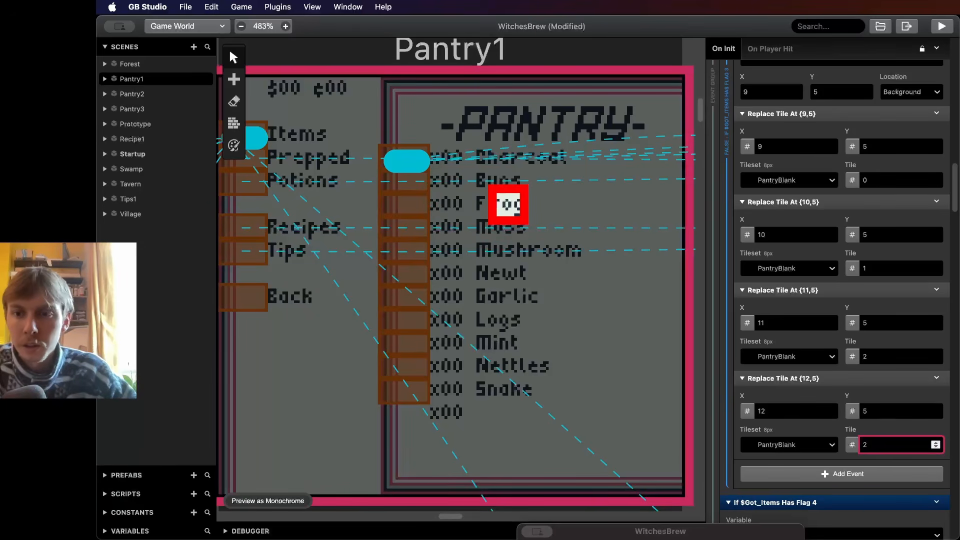
- Duplicate the fourth Replace Tile event and set the new fifth event's X position to 13
click(937, 378)
click(896, 464)
alt+click(884, 474)
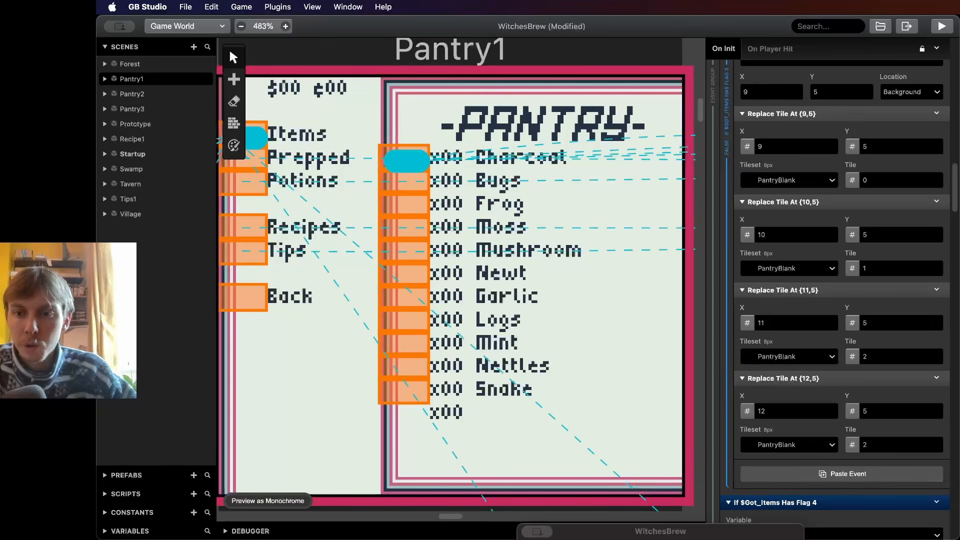
scroll(883, 474, down, 3)
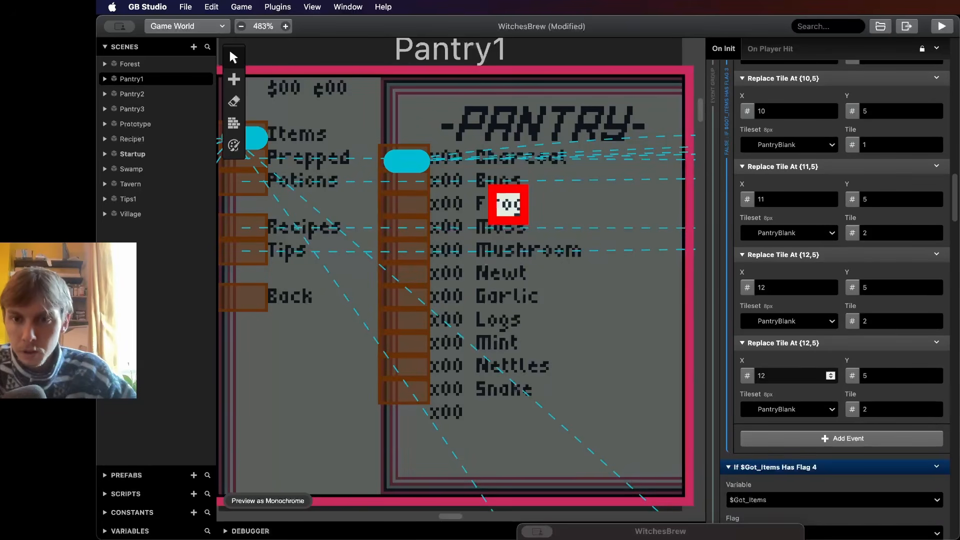
click(830, 374)
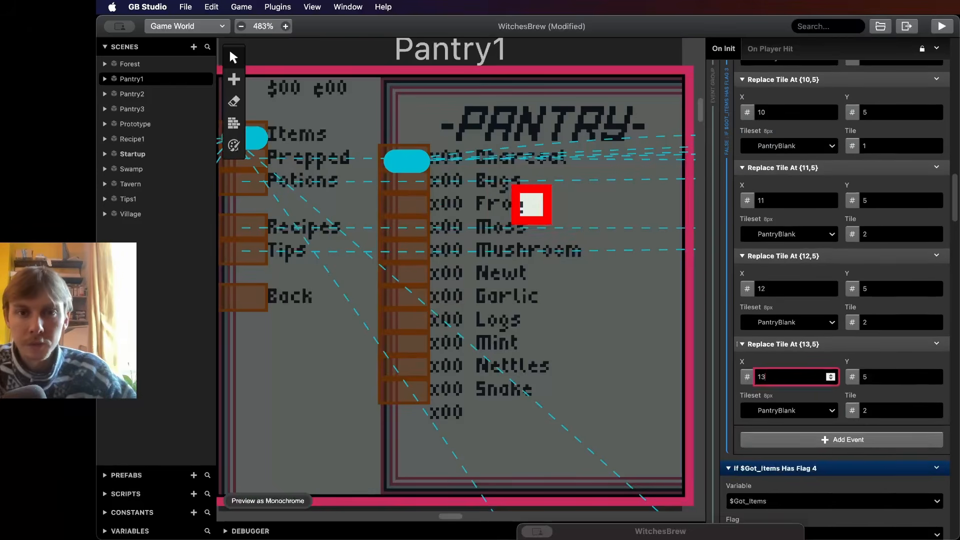
- Disable the first Draw "???" event in the Else branch and delete the second Draw "???" event
scroll(930, 382, up, 5)
scroll(930, 382, up, 5)
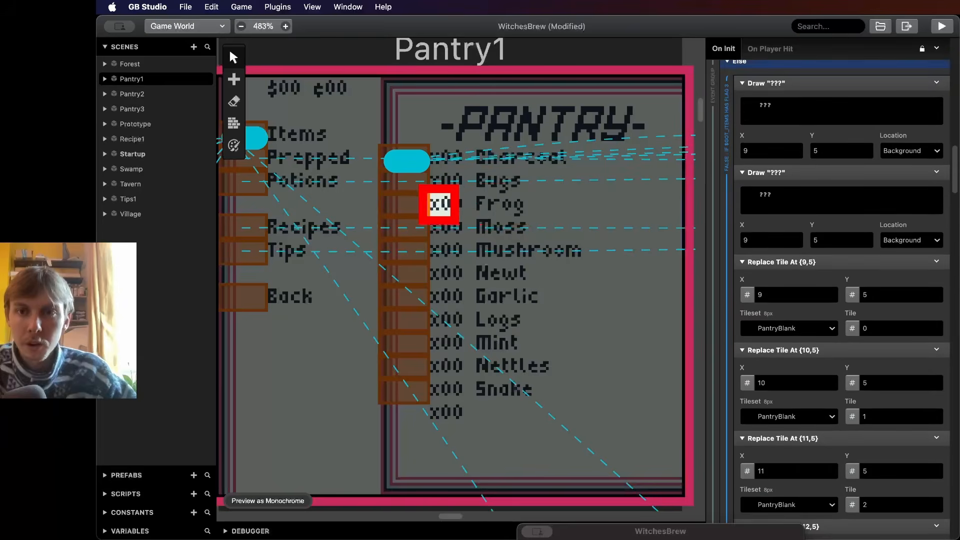
click(937, 148)
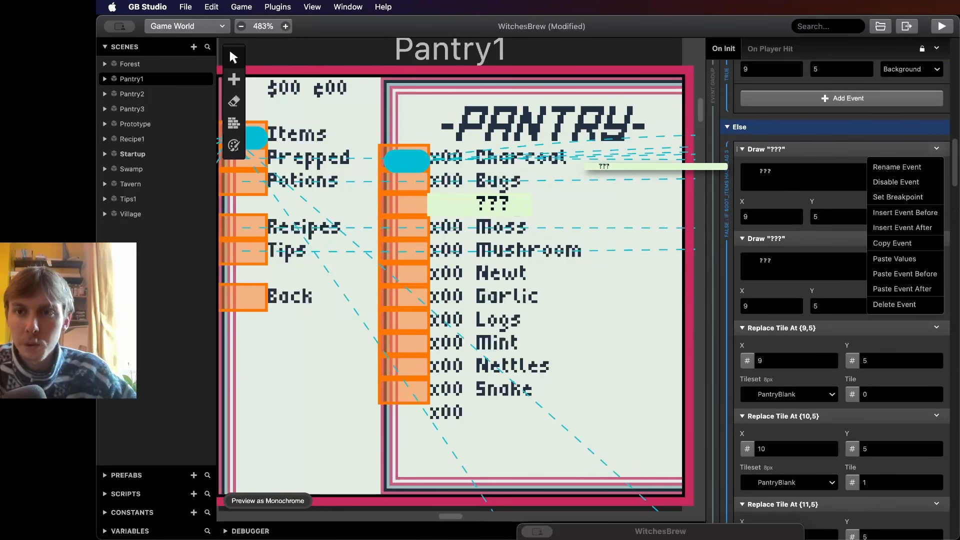
click(900, 182)
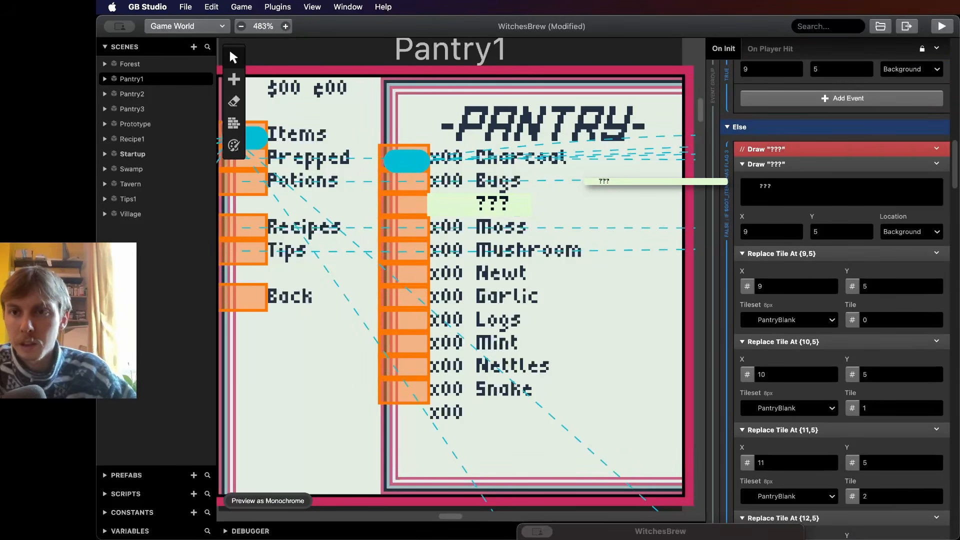
click(936, 163)
click(894, 319)
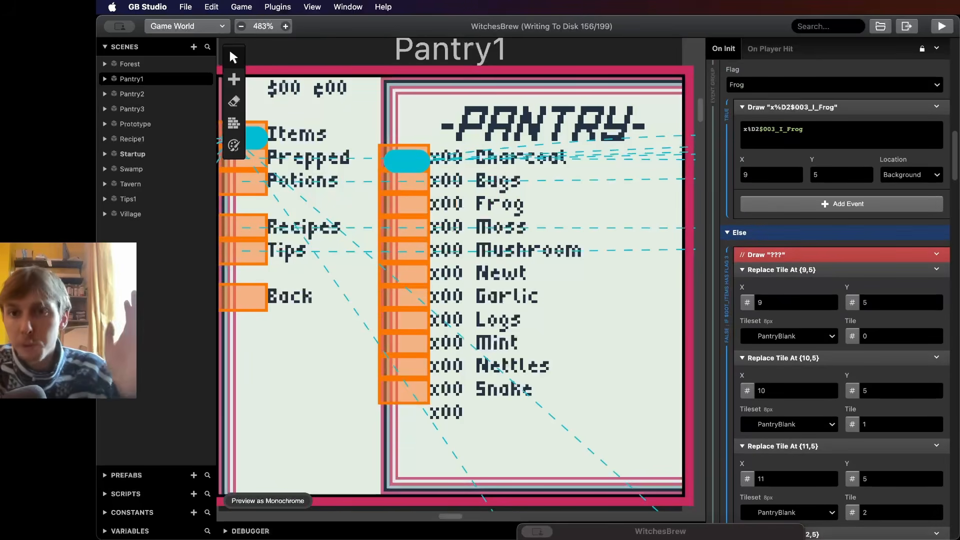
- Run the game and browse the pantry and recipe menus to check the hidden item counts
scroll(841, 200, up, 1)
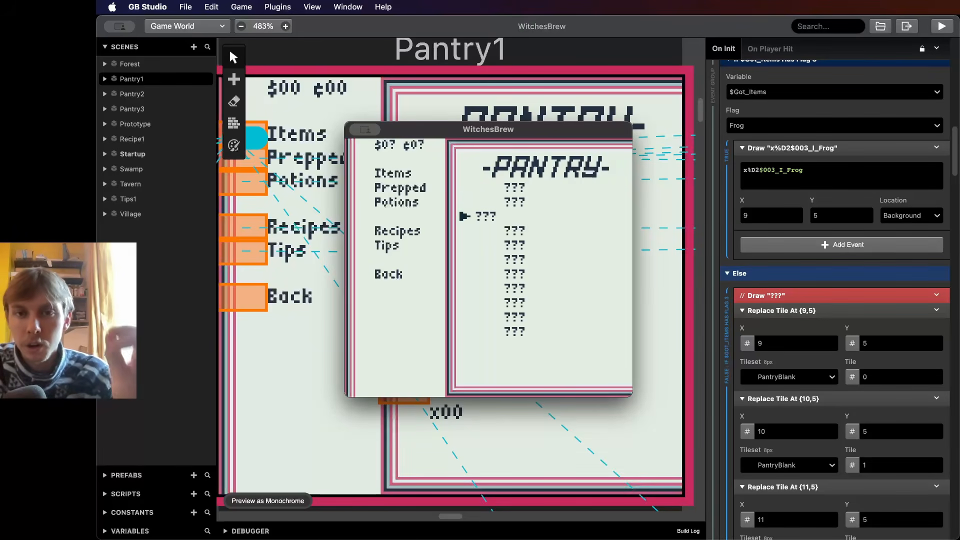
key(Down)
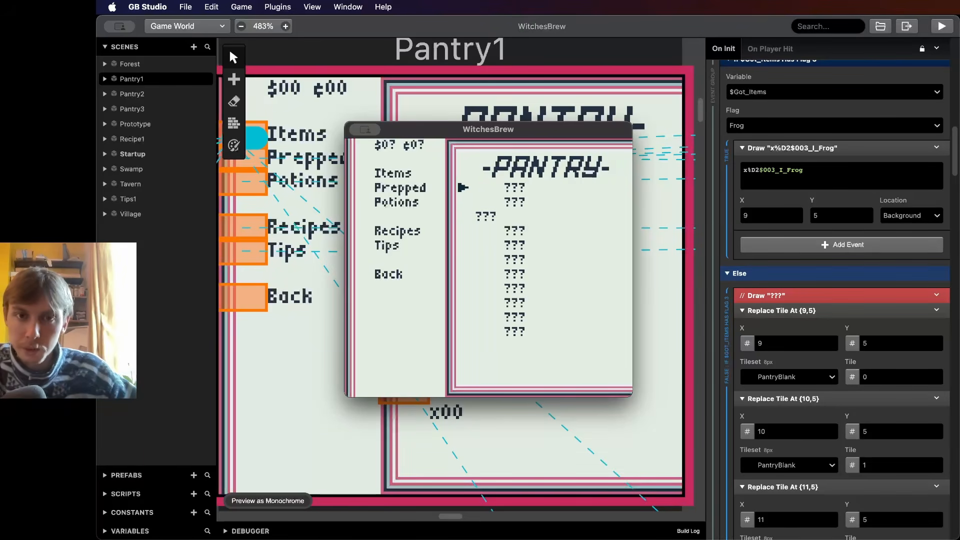
key(Down)
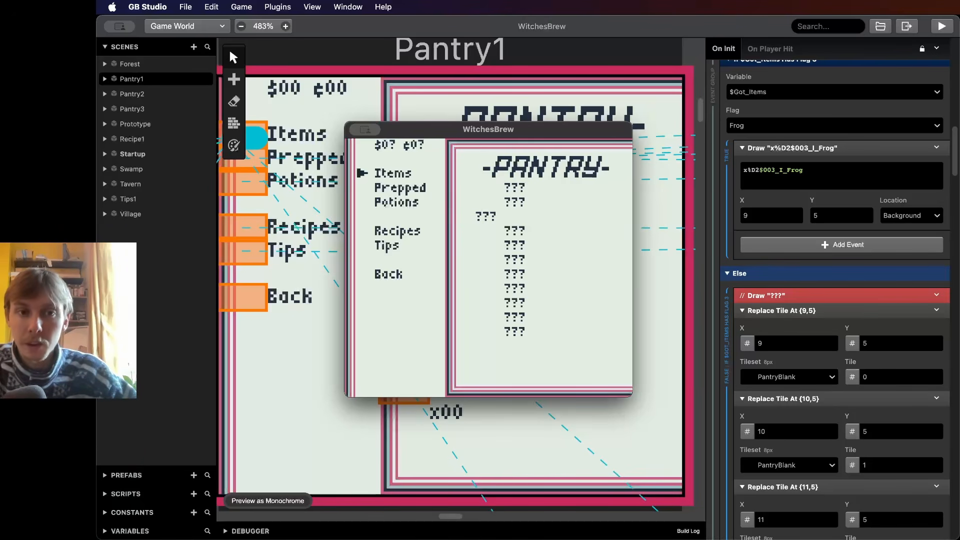
key(Up)
key(z)
key(Right)
key(Down)
key(Down)
key(Down)
key(Down)
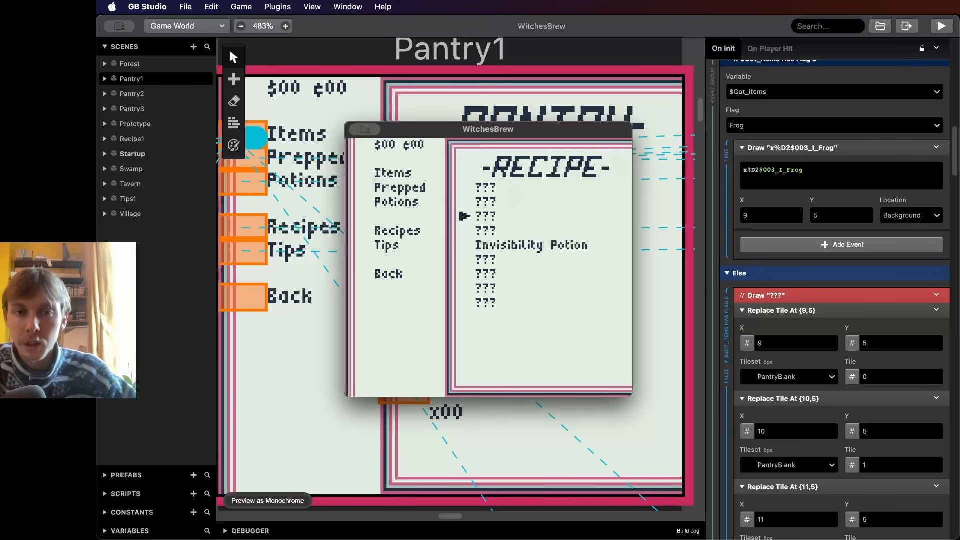
key(z)
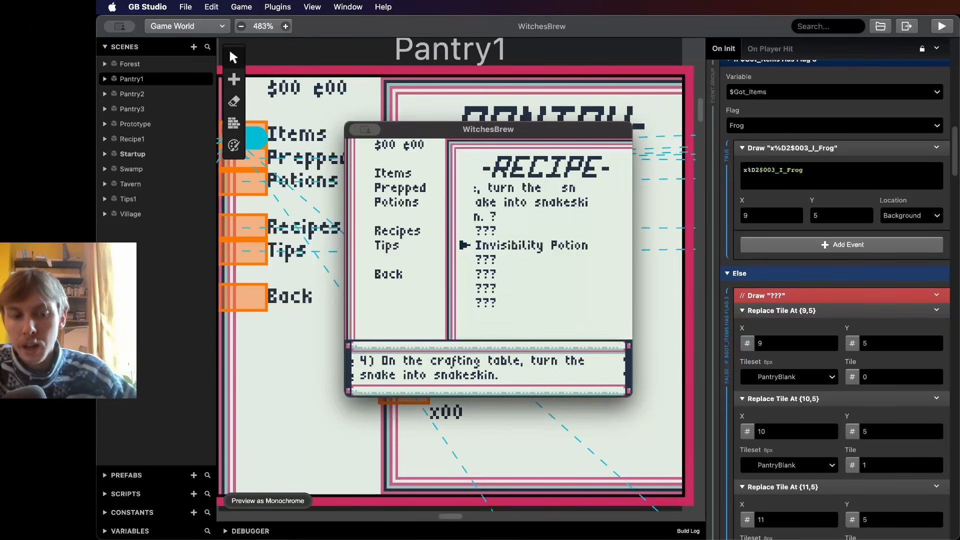
key(z)
key(z)
key(z)
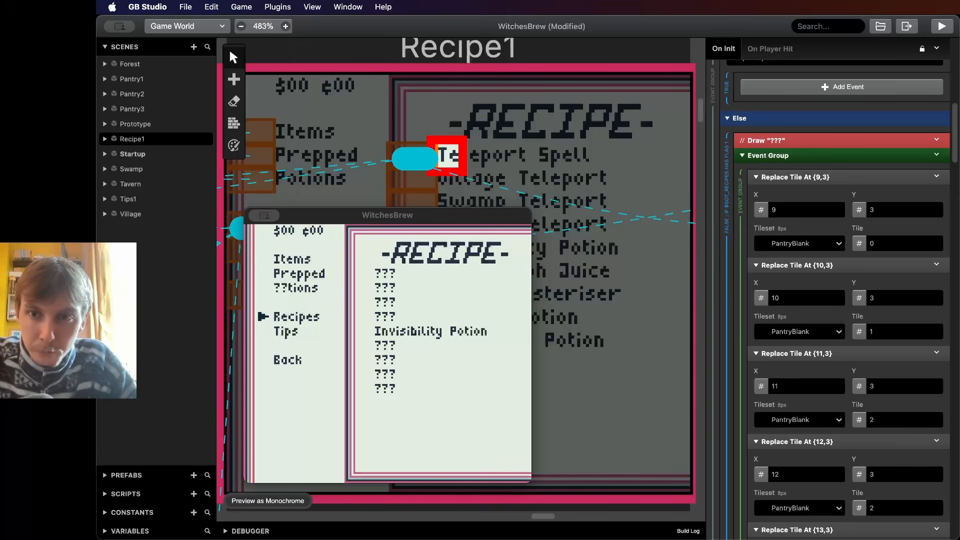
- Scroll through the Recipe1 scene's Replace Tile events to examine how they are set up
scroll(845, 280, down, 2)
scroll(845, 280, down, 8)
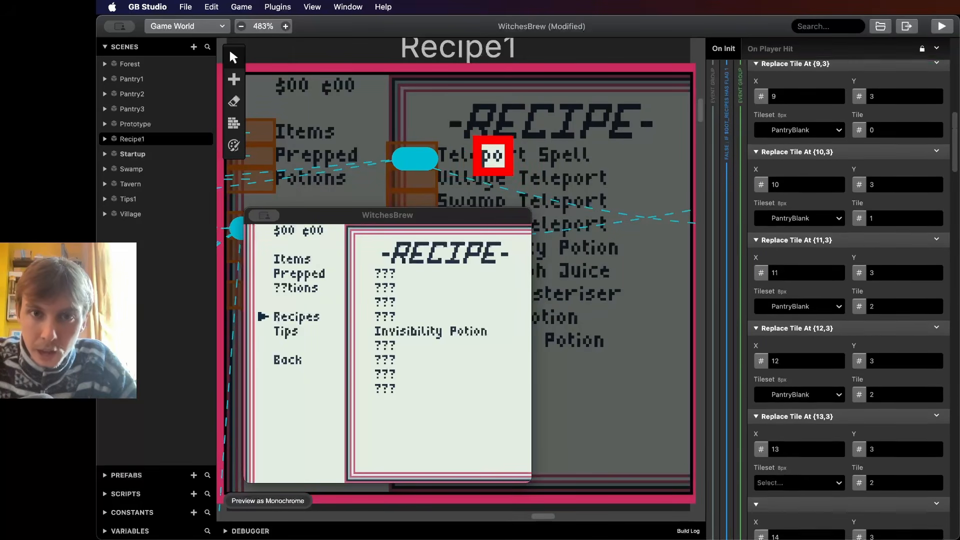
scroll(845, 280, down, 2)
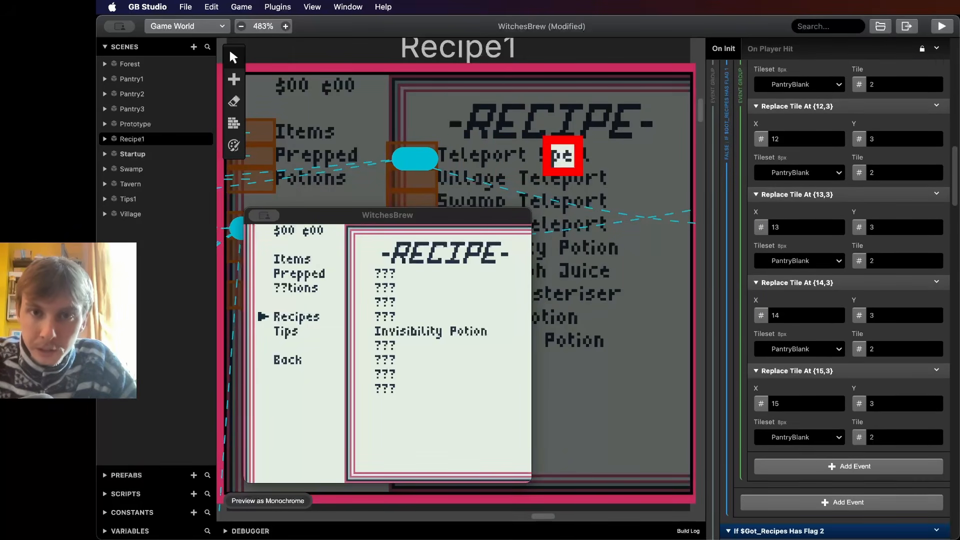
scroll(845, 280, down, 2)
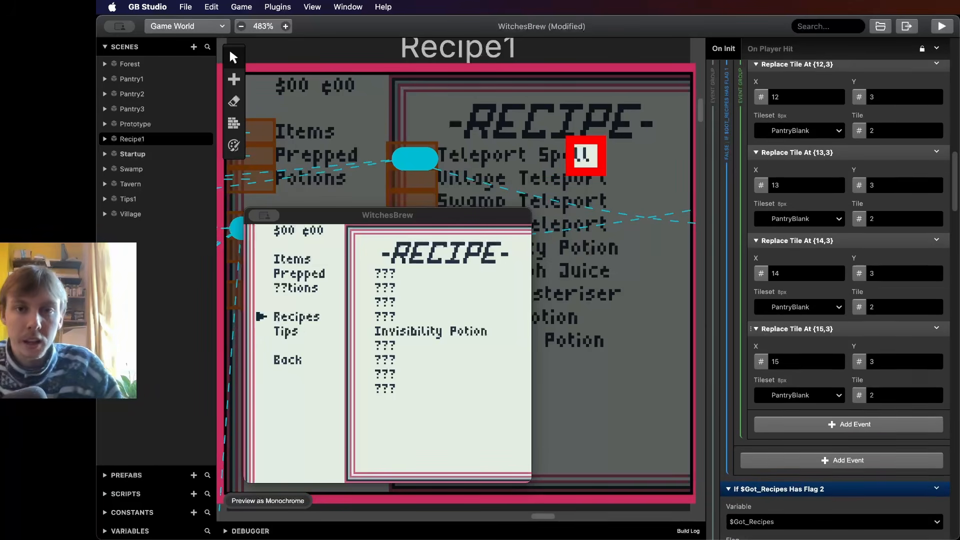
scroll(845, 280, down, 2)
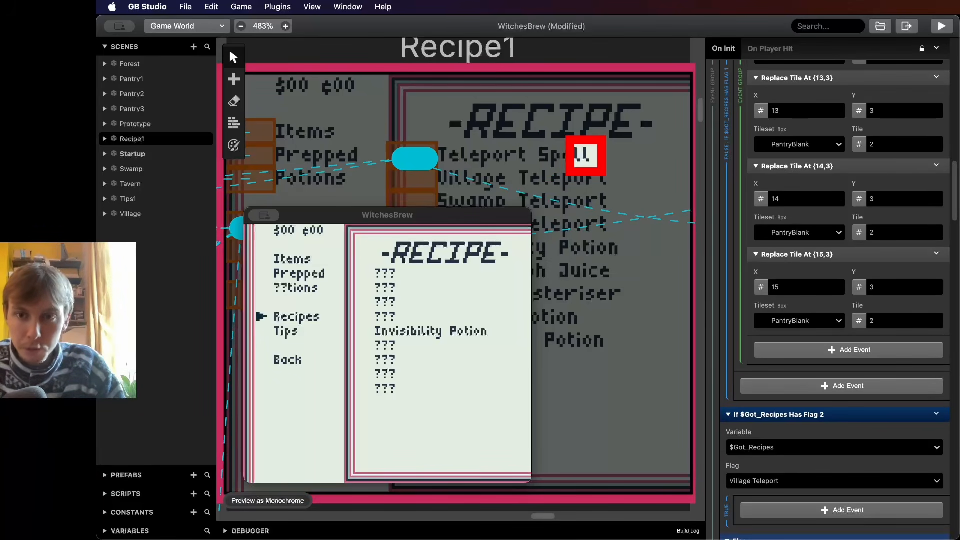
scroll(846, 281, down, 5)
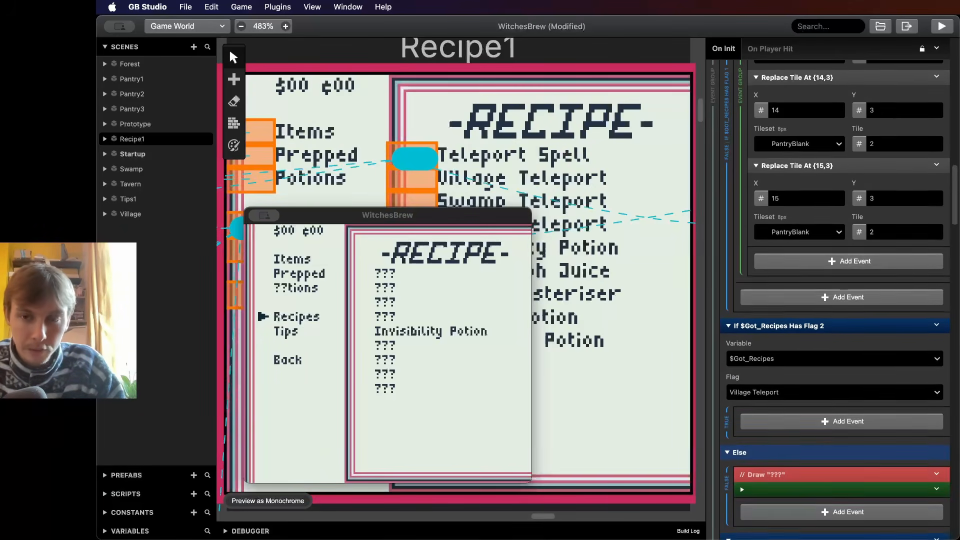
scroll(845, 280, up, 4)
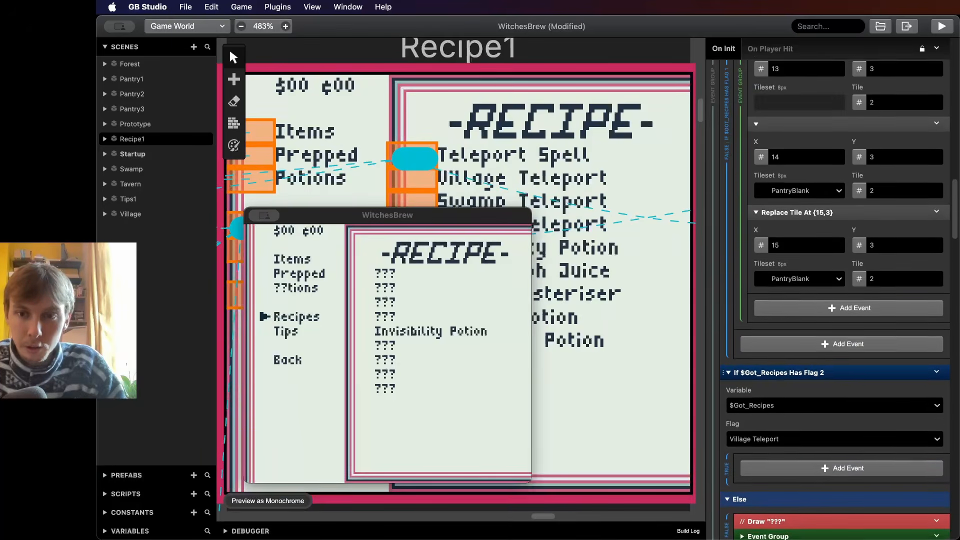
scroll(846, 280, down, 5)
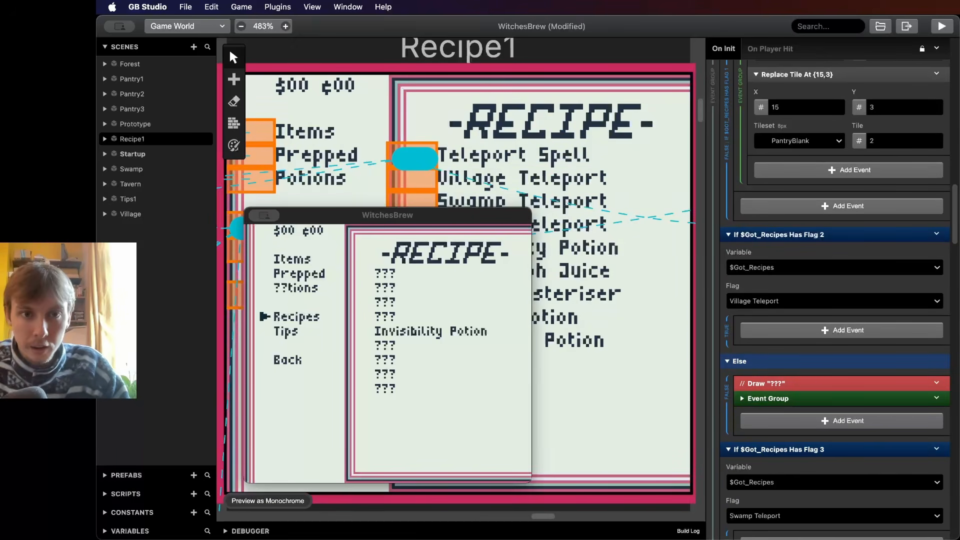
- Read through the Invisibility Potion recipe steps in the running game and return to the menu
drag(388, 215, 415, 176)
key(z)
key(Down)
key(z)
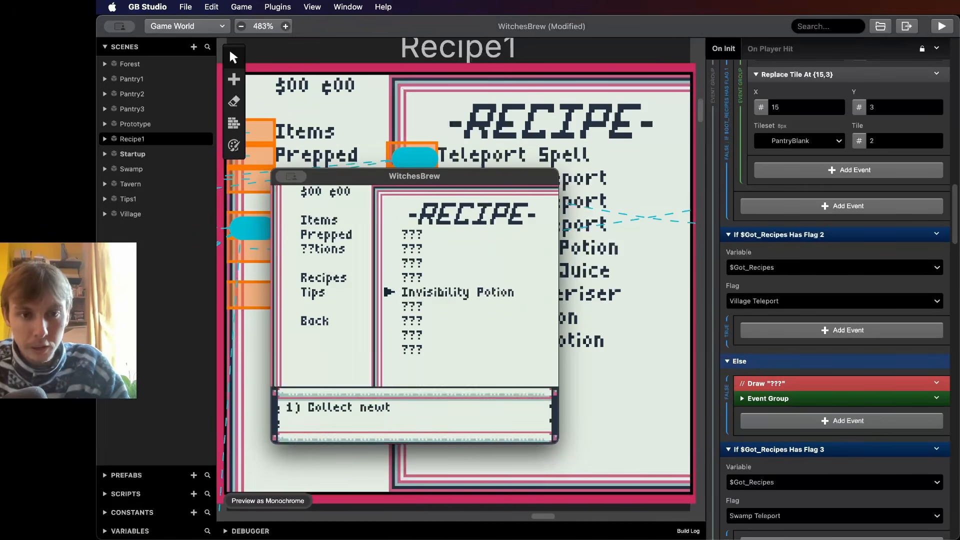
key(z)
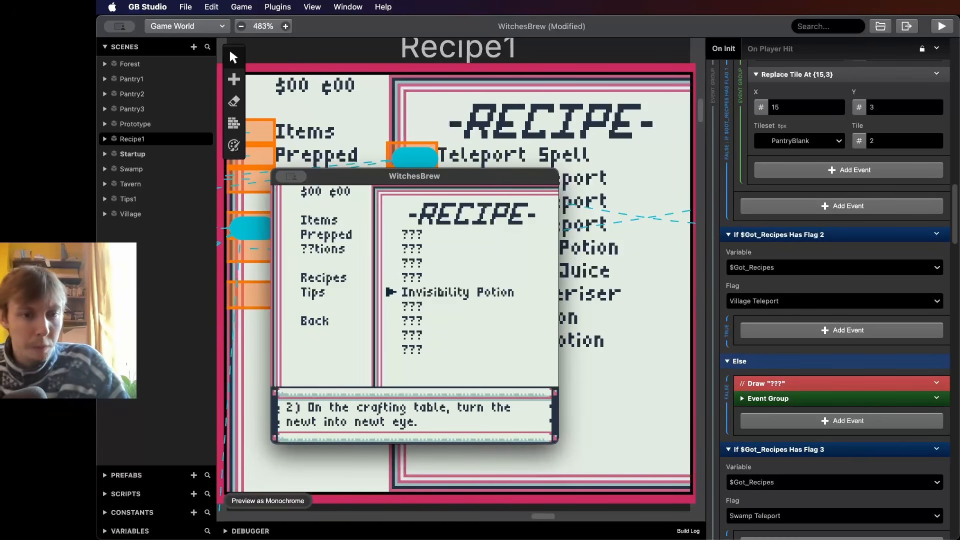
key(z)
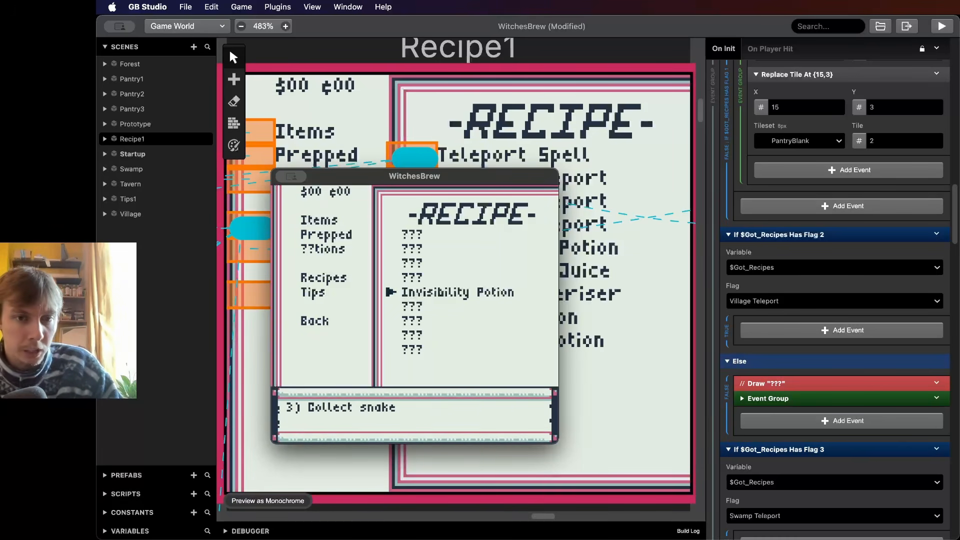
key(z)
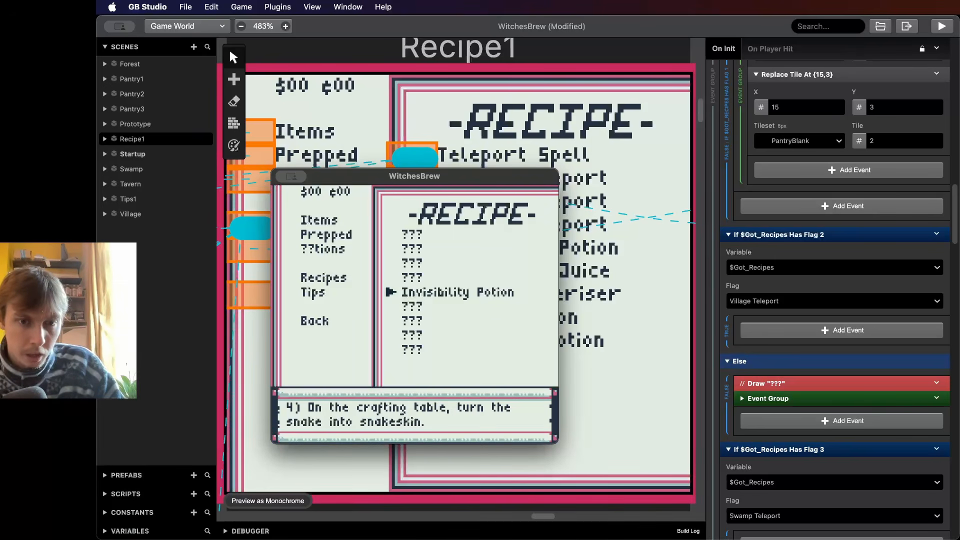
key(z)
key(z)
key(z)
key(z)
key(z)
key(z)
key(z)
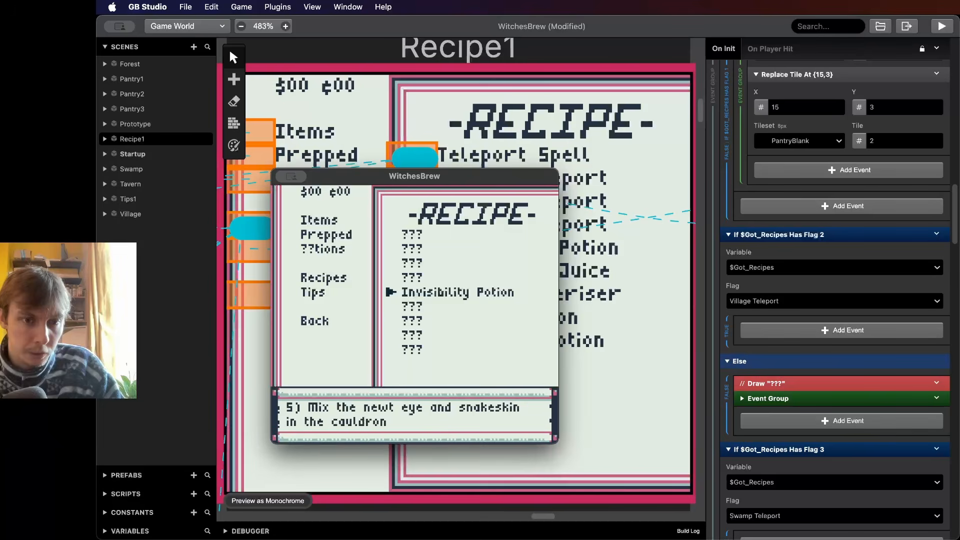
key(z)
key(z)
key(z)
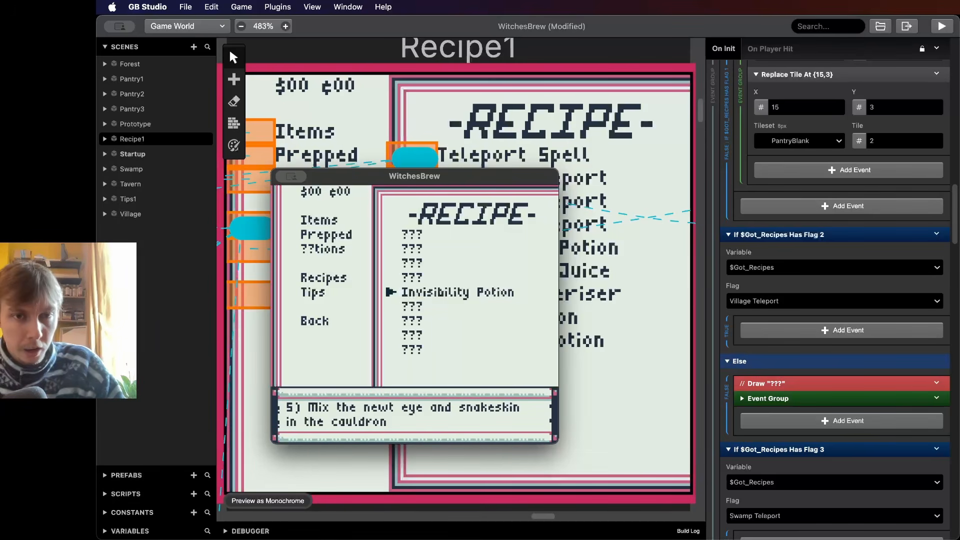
key(z)
key(z)
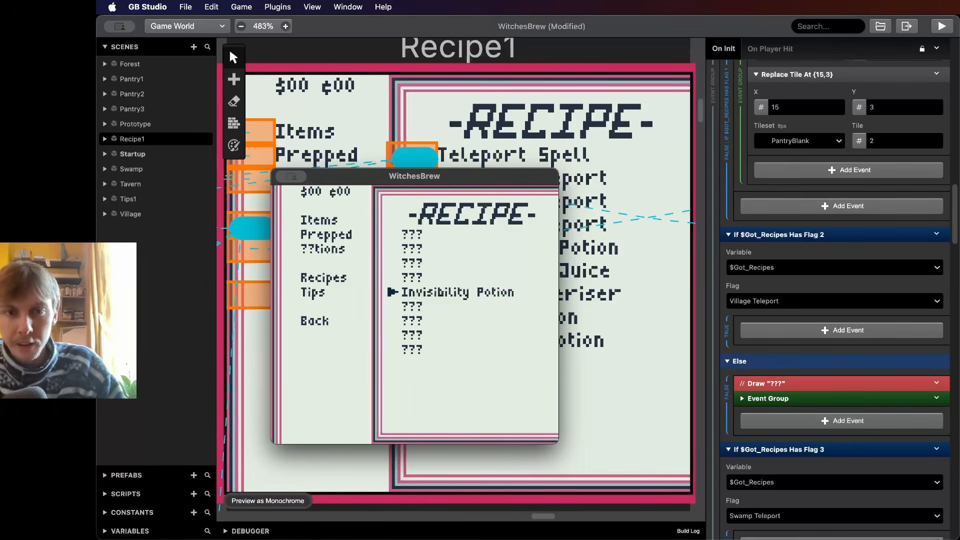
key(z)
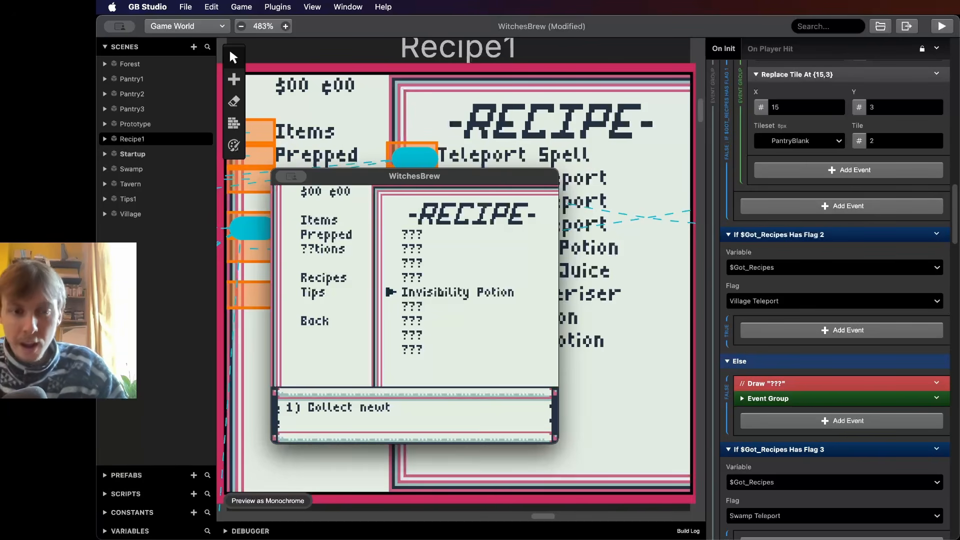
key(z)
key(z)
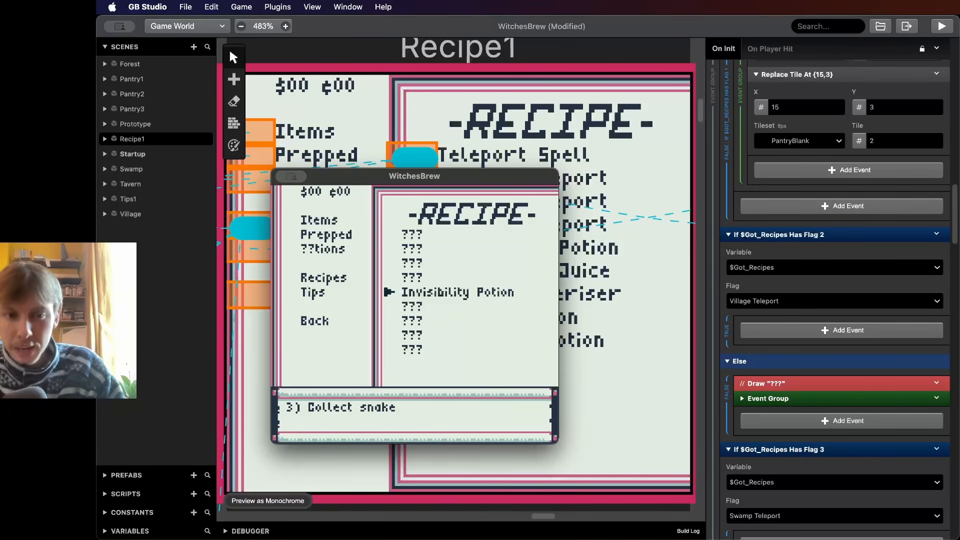
key(z)
key(z)
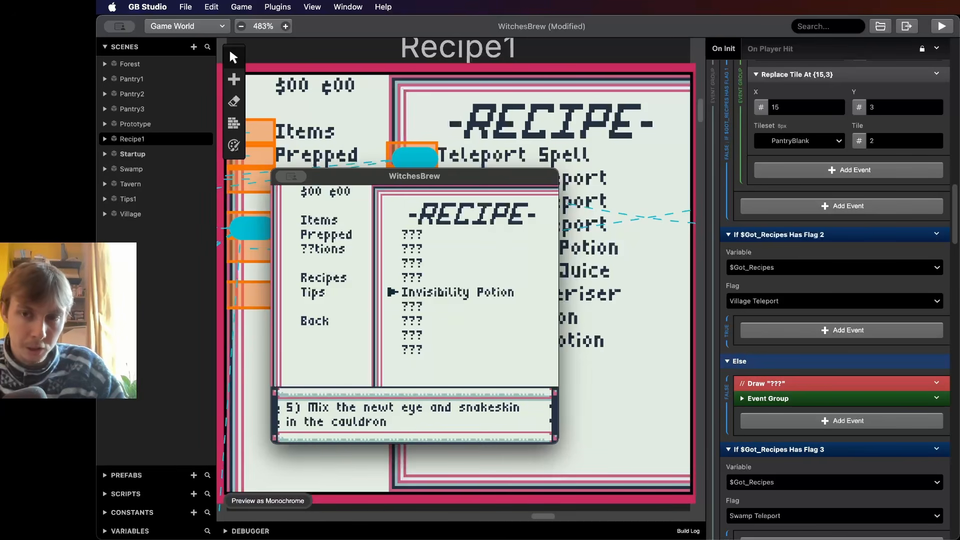
key(z)
key(z)
key(z)
key(z)
key(z)
key(z)
key(z)
key(z)
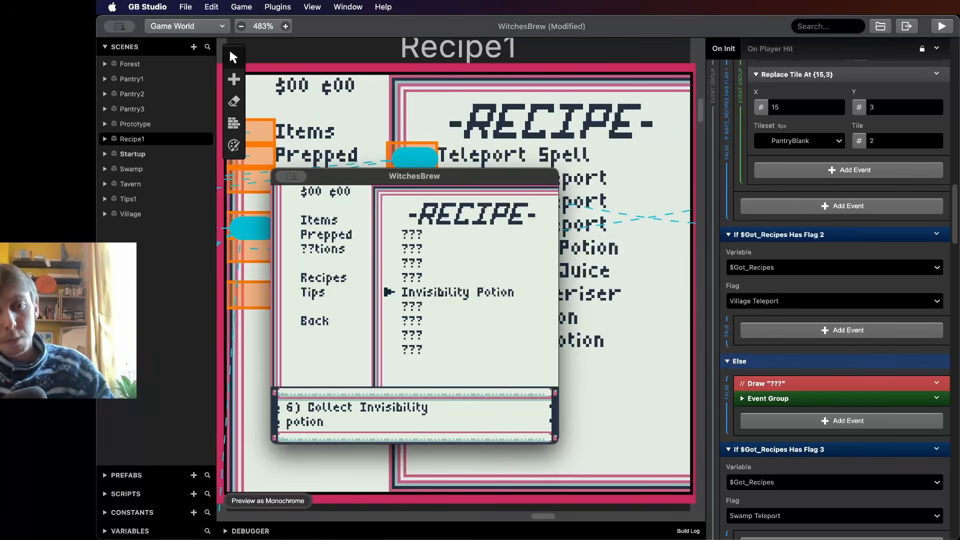
key(z)
key(x)
key(Up)
key(z)
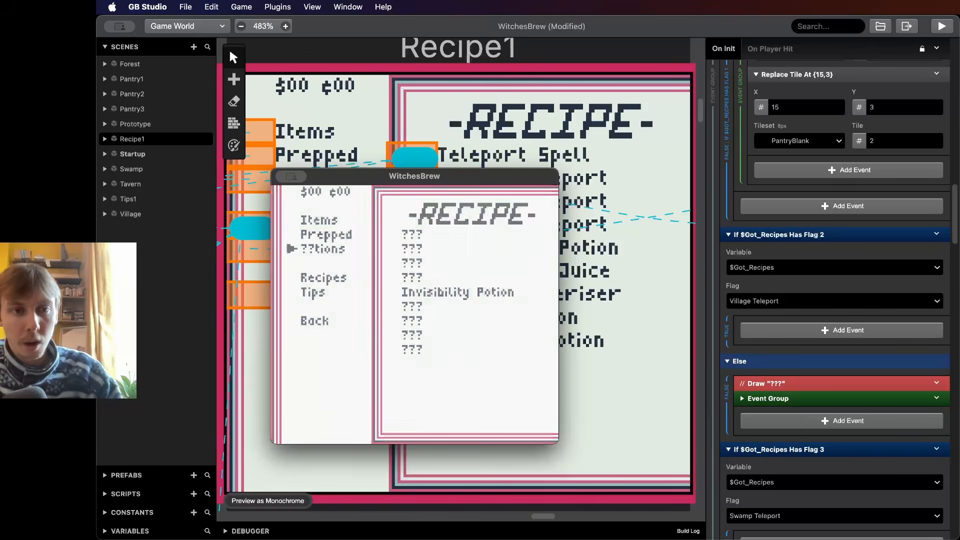
key(z)
key(Up)
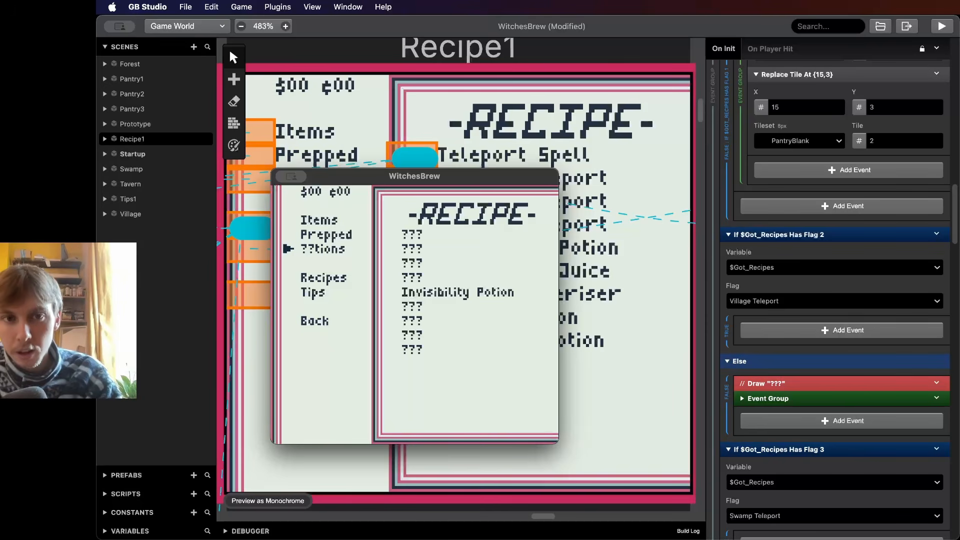
drag(415, 176, 772, 176)
click(450, 273)
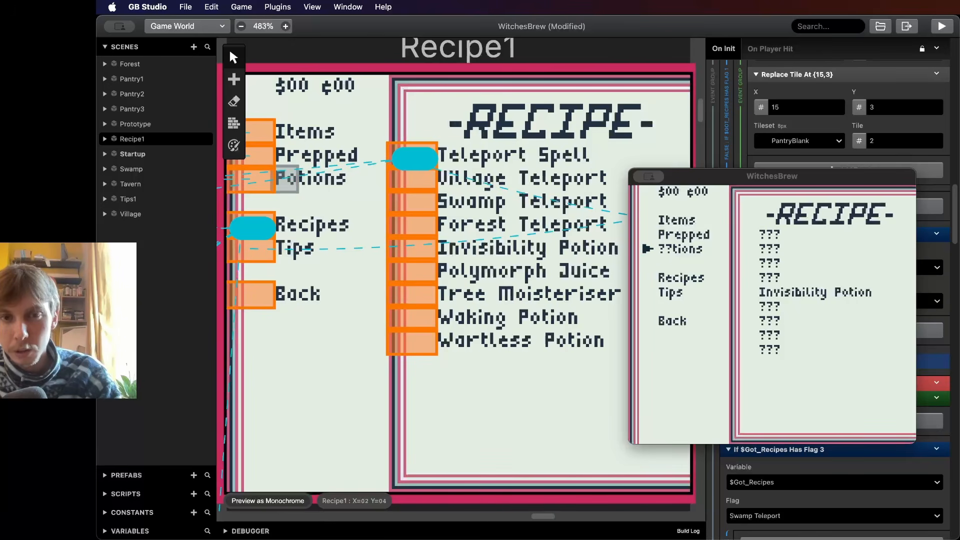
drag(705, 176, 546, 197)
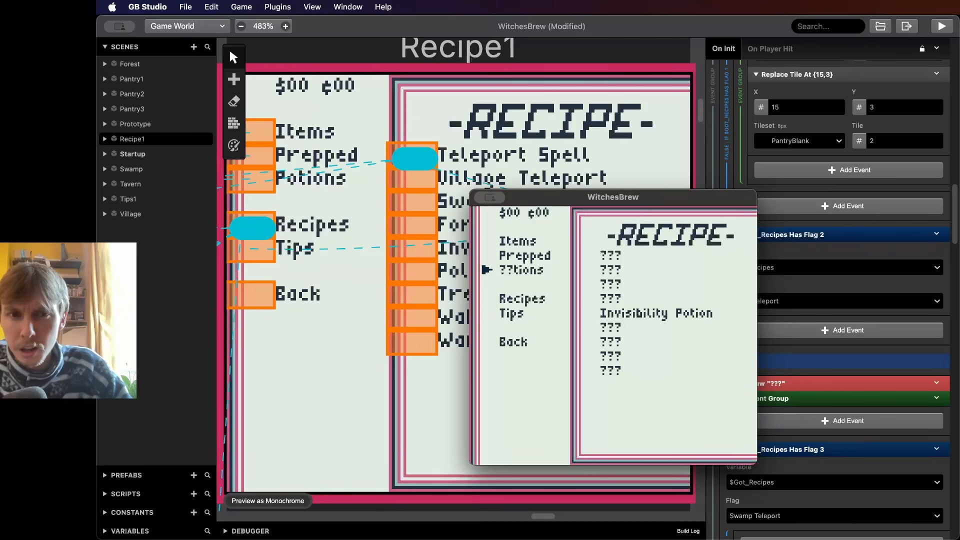
- Duplicate the ??? image and replace its text with "Po"
drag(550, 197, 713, 195)
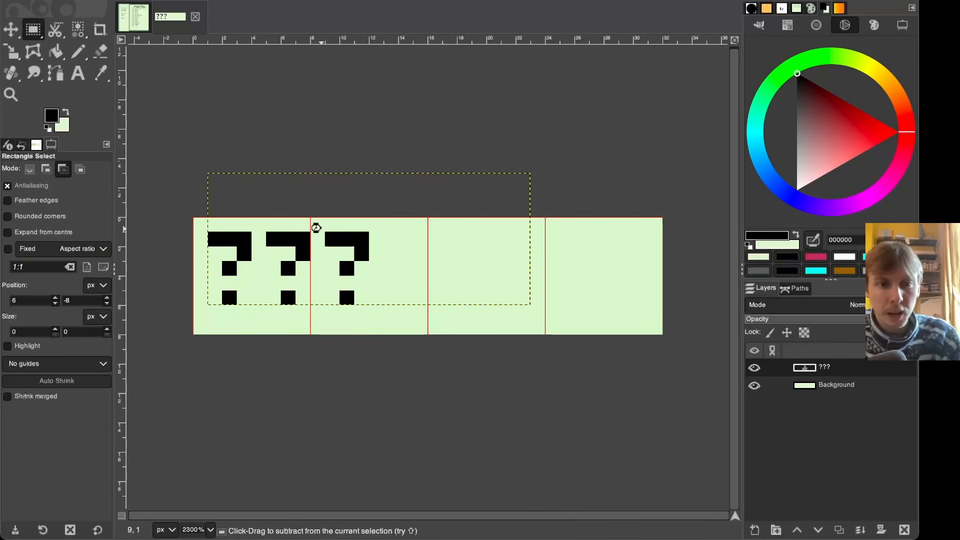
key(ctrl+d)
ctrl+scroll(372, 244, up, 10)
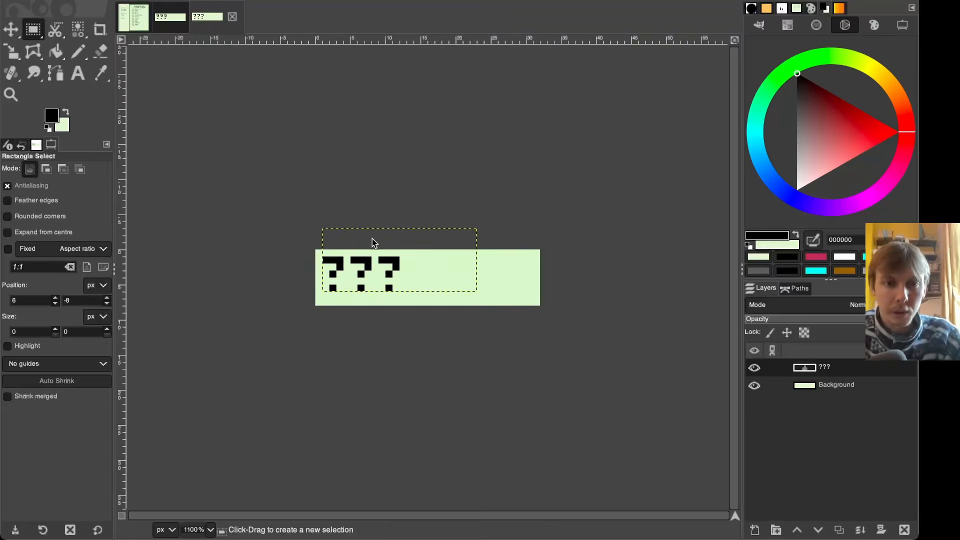
key(t)
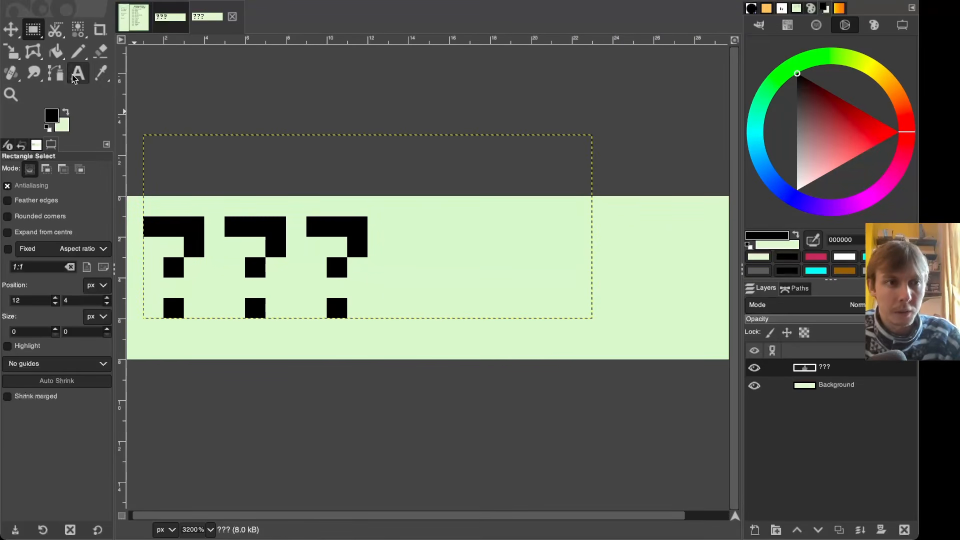
click(368, 265)
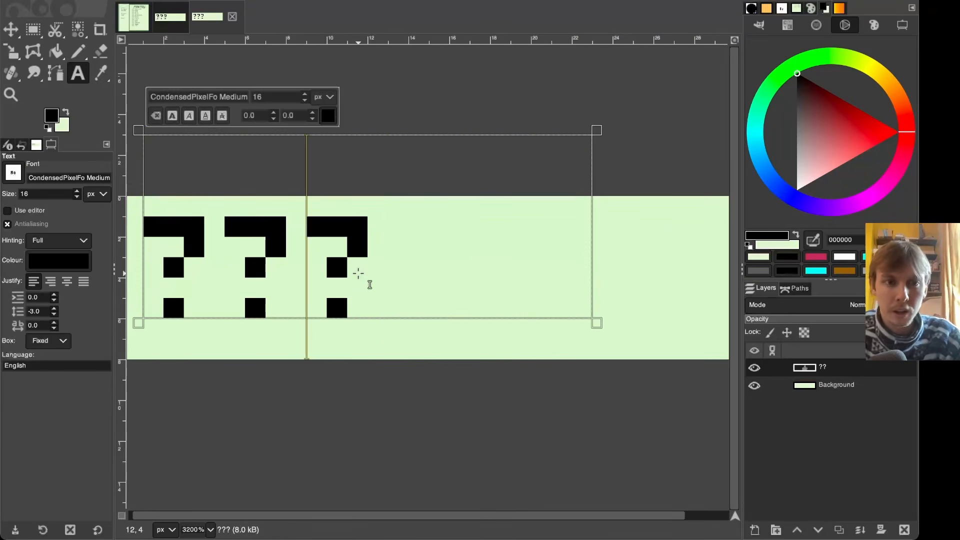
key(BackSpace)
key(BackSpace)
key(BackSpace)
text(Po)
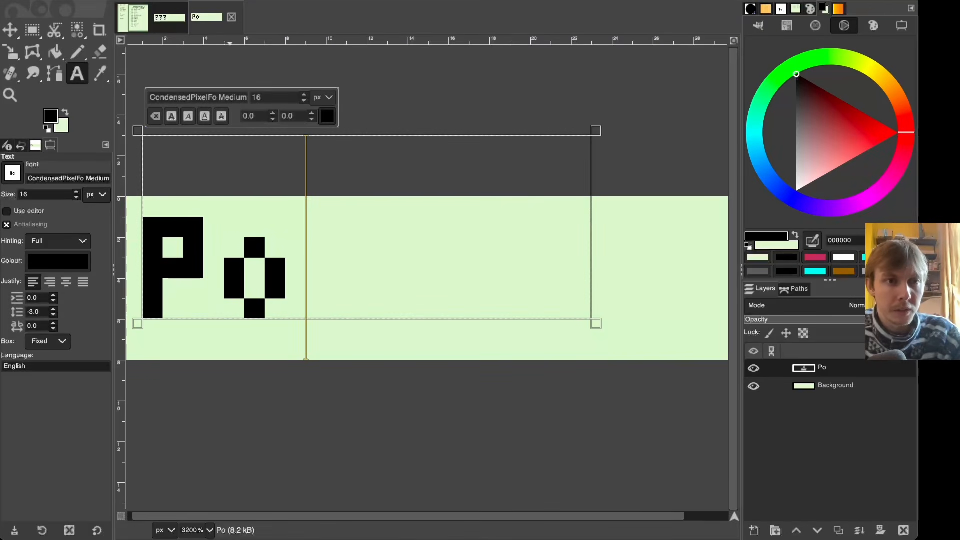
- Crop the duplicate image to the single 8×8 tile containing "Po"
click(212, 224)
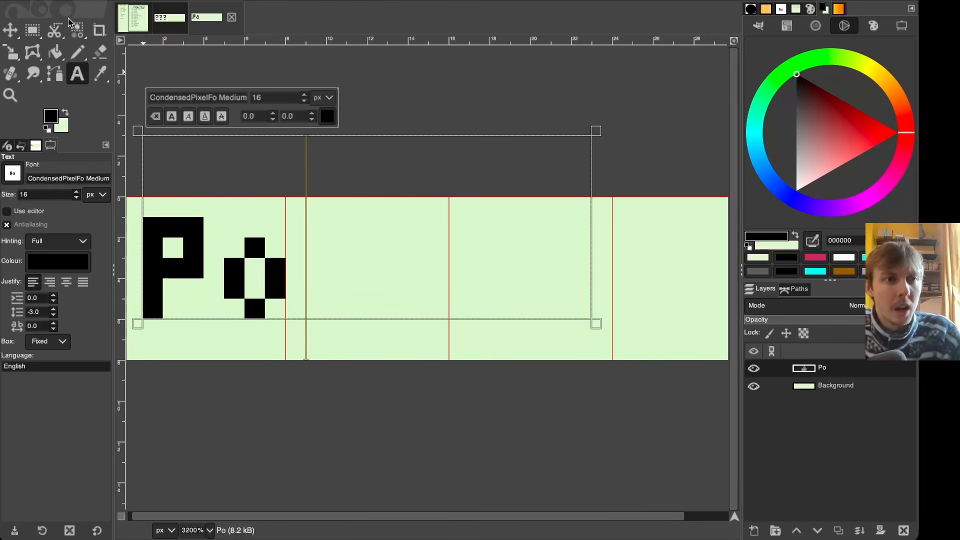
click(32, 30)
drag(290, 200, 131, 354)
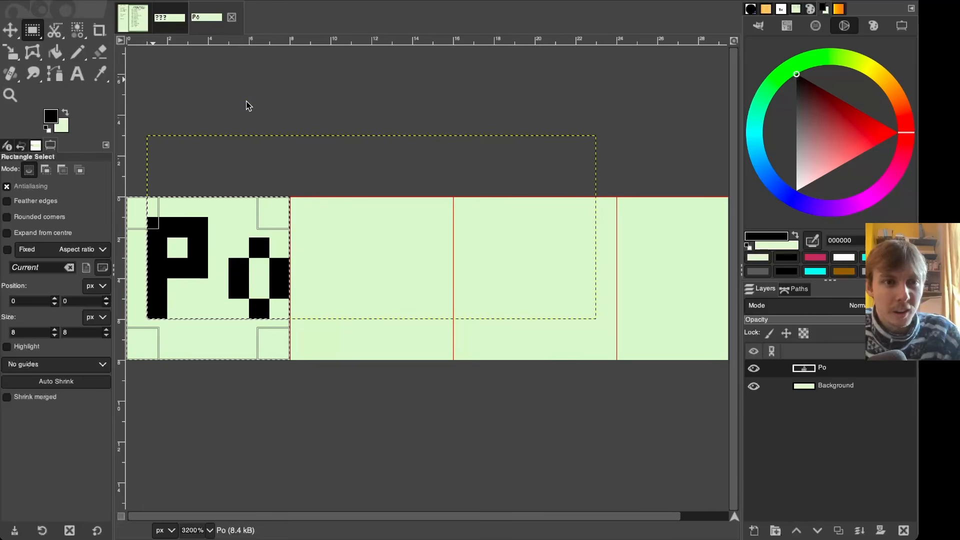
click(252, 145)
click(307, 180)
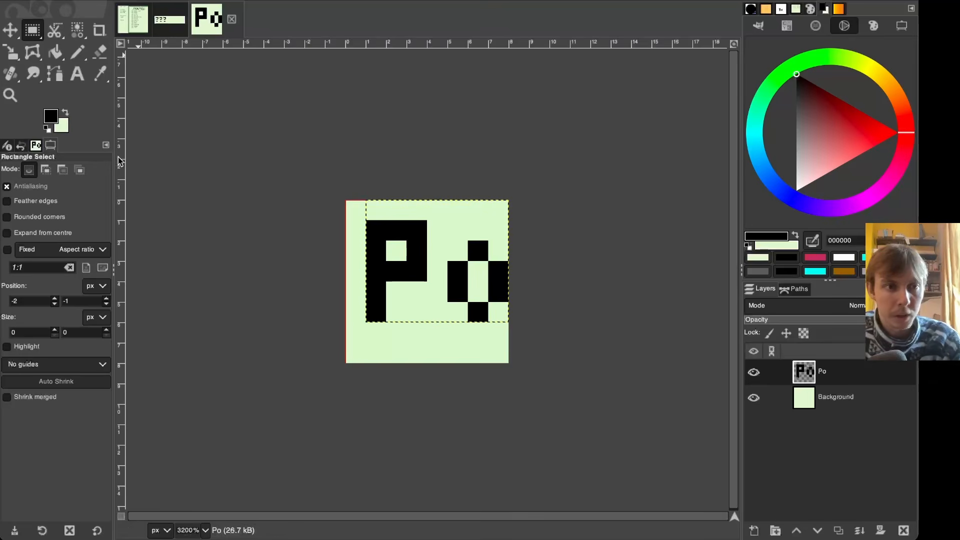
- Export the tile as Pantry_Po.png into the assets tilesets folder
key(ctrl+shift+e)
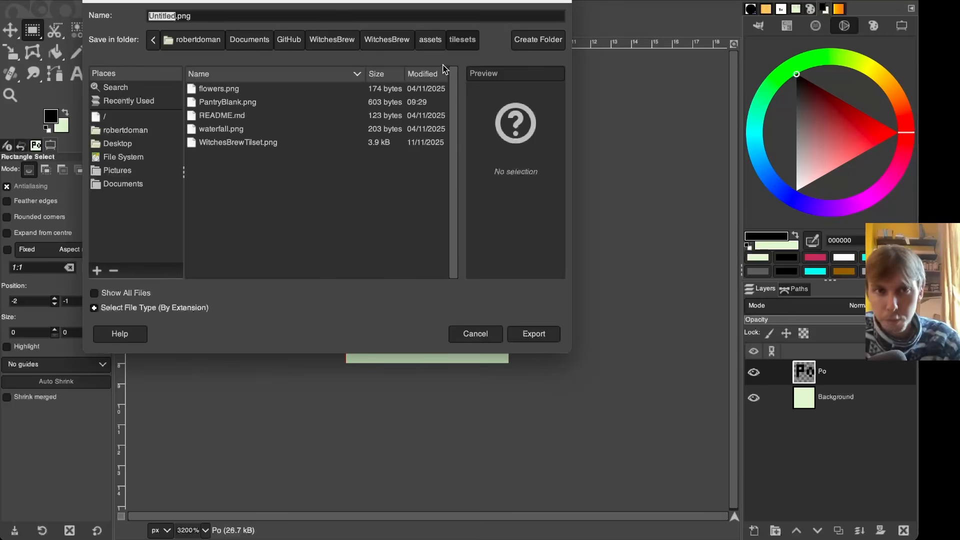
text(Pantry_Po)
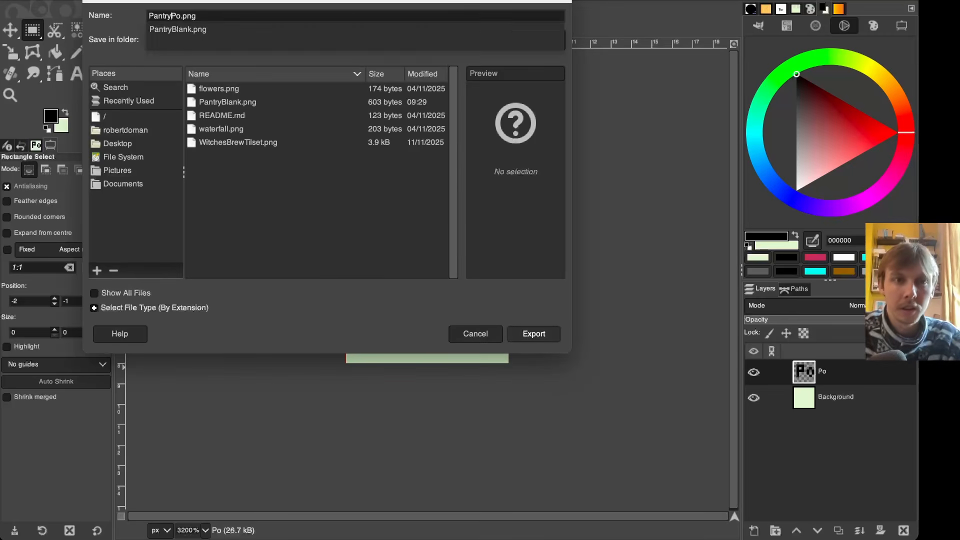
click(526, 333)
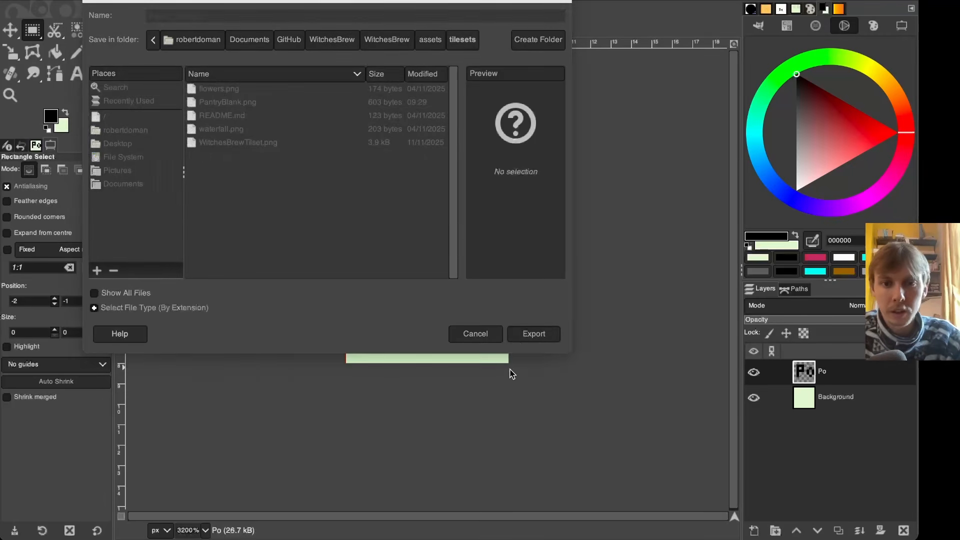
- In the pantry image, show the recipe name layers and hide the item names and x00 count layers
click(126, 29)
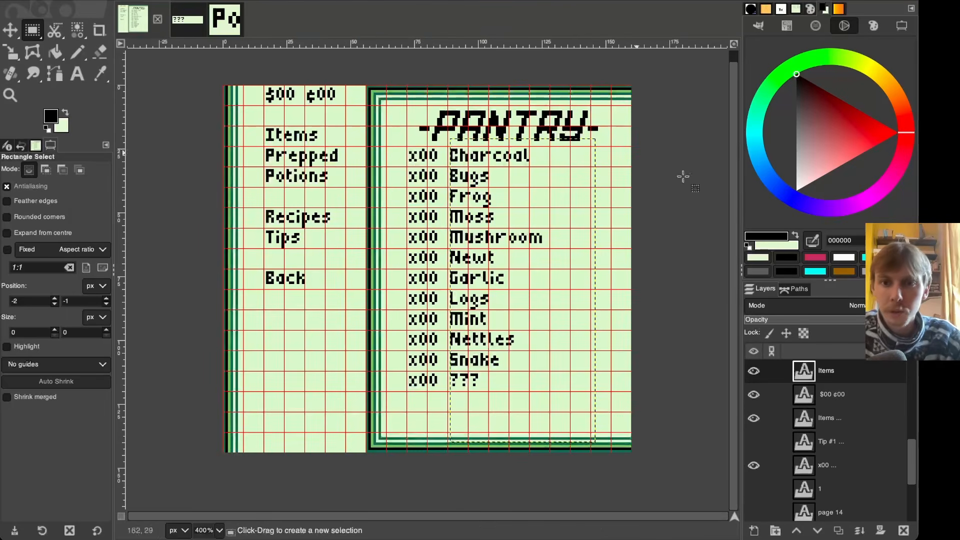
scroll(845, 433, up, 1)
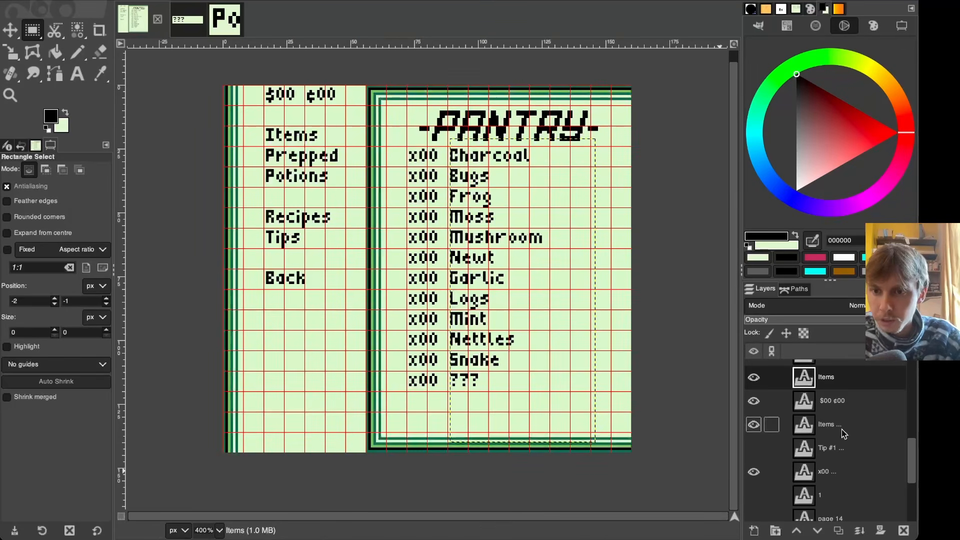
scroll(839, 429, up, 2)
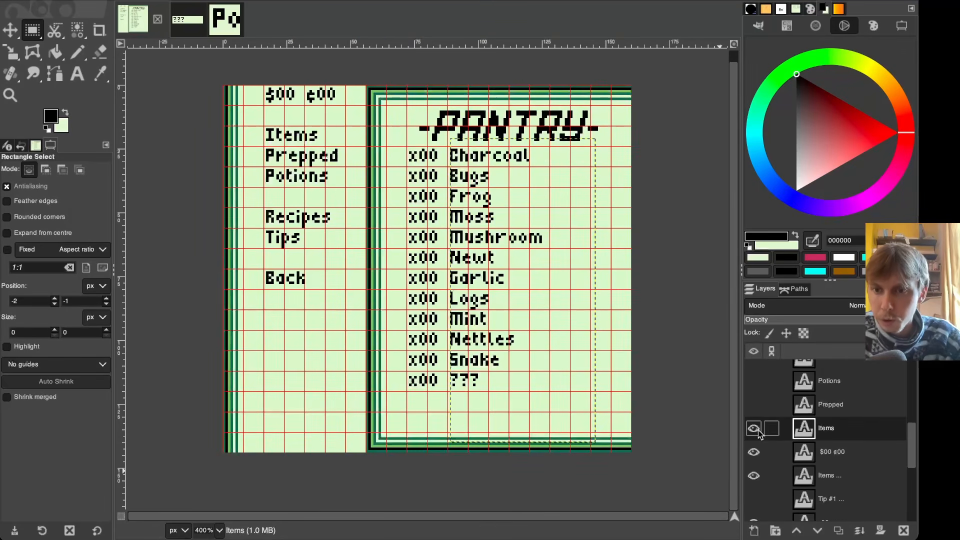
click(754, 382)
click(755, 429)
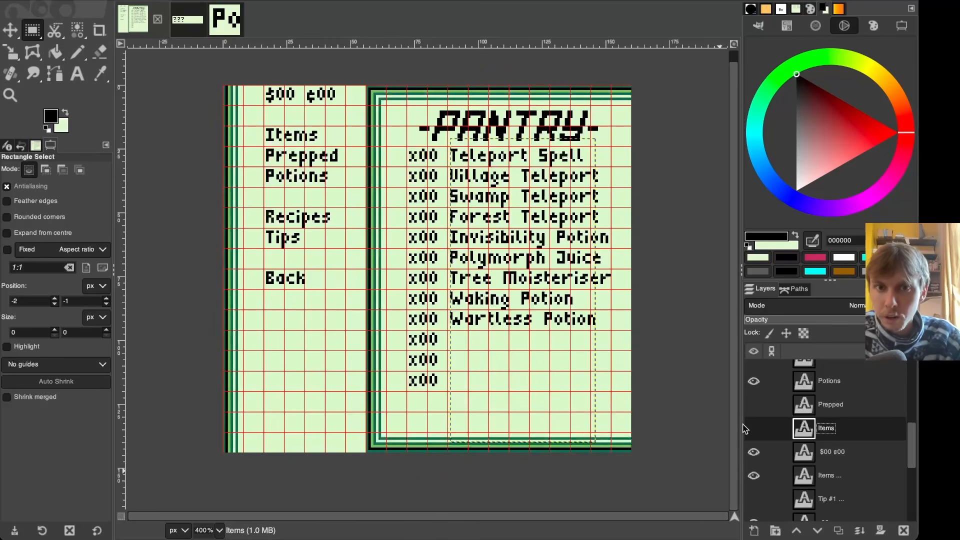
click(754, 382)
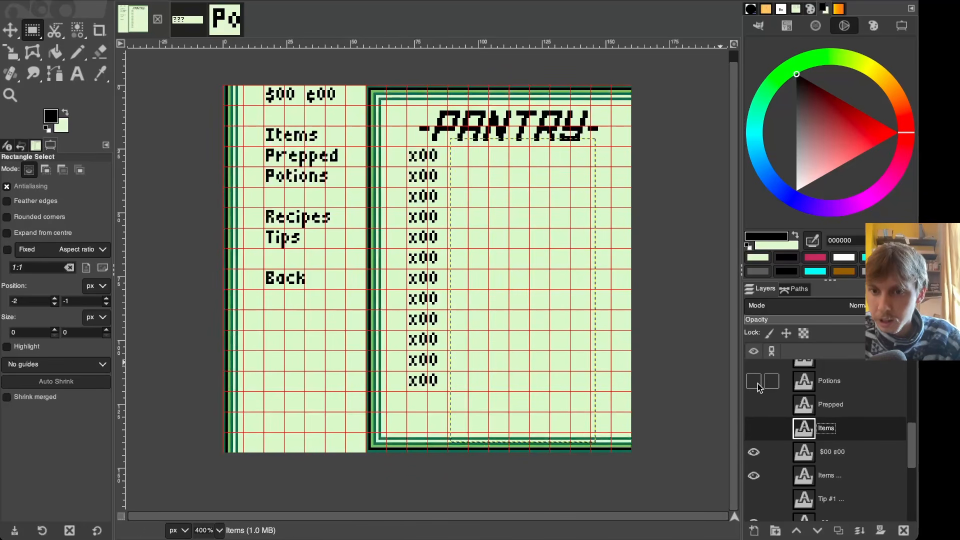
scroll(758, 389, up, 2)
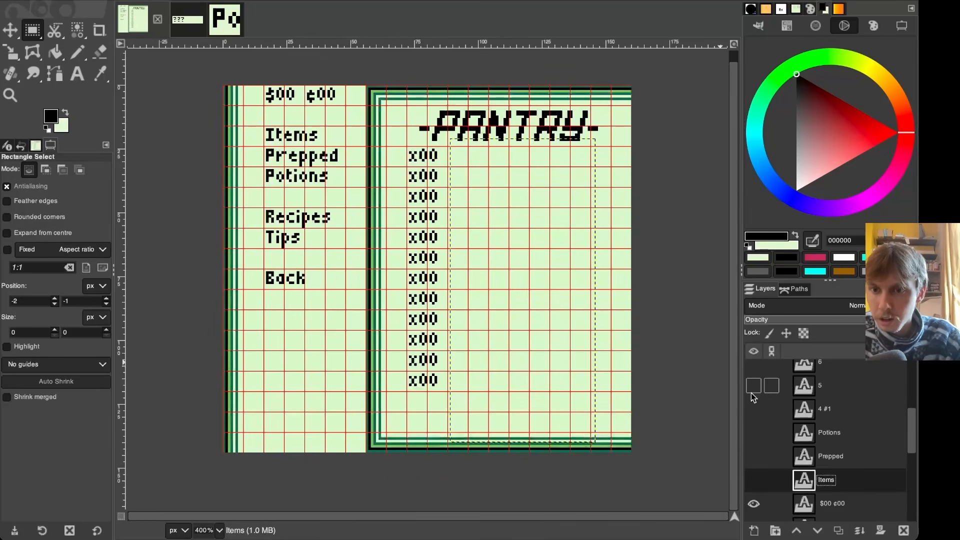
click(753, 410)
click(754, 504)
click(754, 503)
scroll(756, 472, down, 2)
click(755, 476)
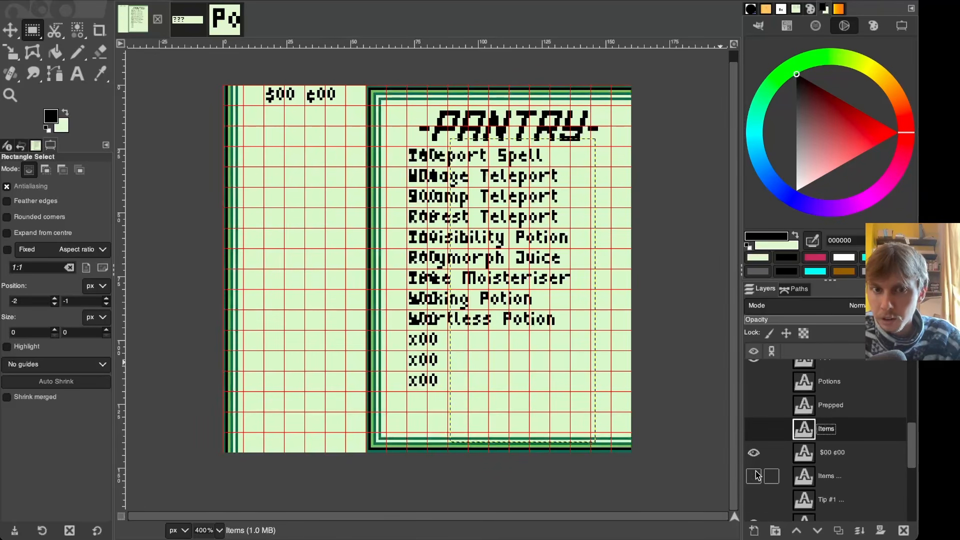
click(755, 476)
scroll(755, 492, down, 2)
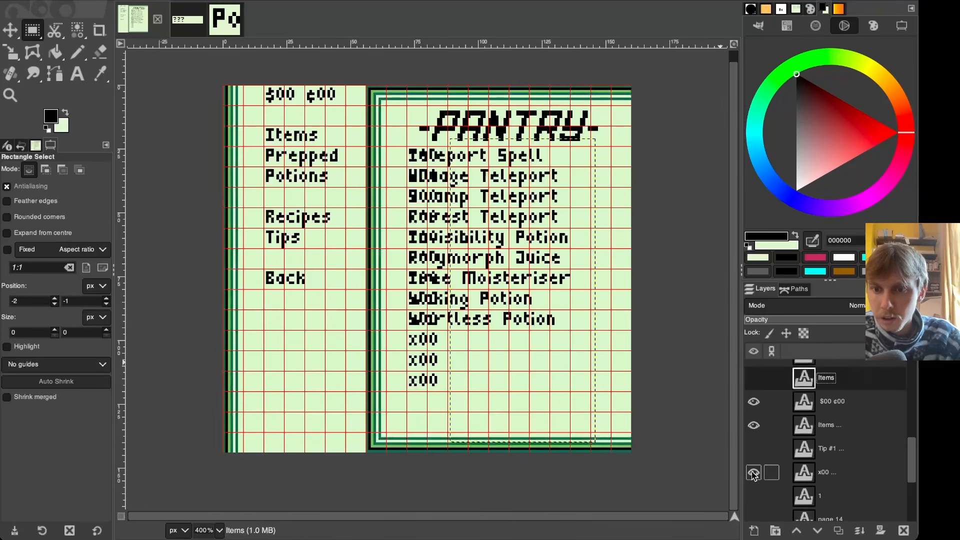
click(753, 477)
scroll(754, 478, up, 4)
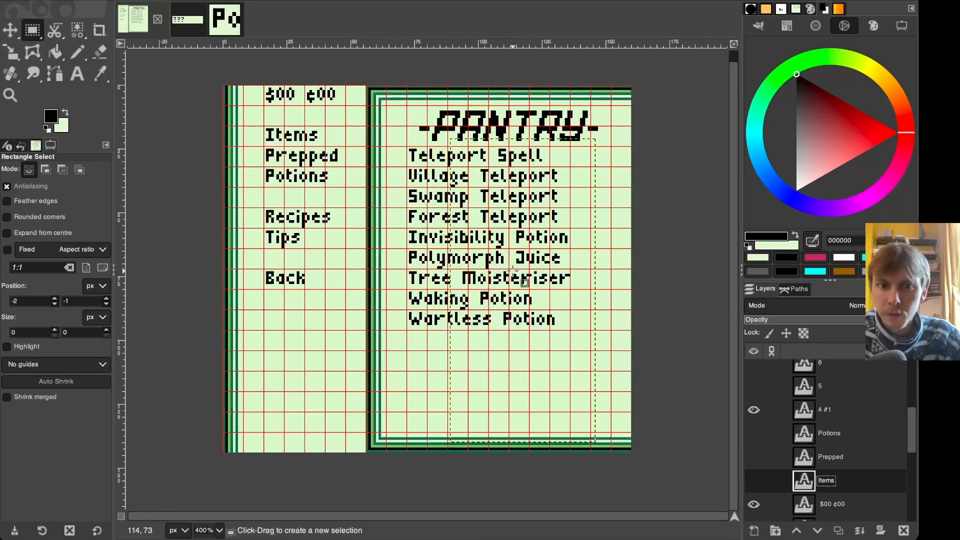
- Add a new layer and paint a single dark green (306850) pixel beside the Polymorph Juice line
ctrl+scroll(429, 268, up, 4)
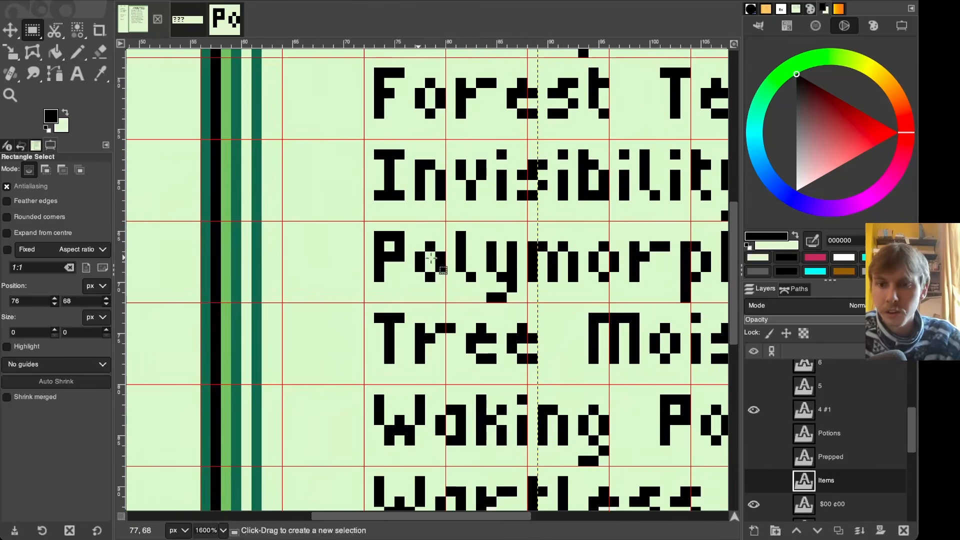
click(870, 421)
click(754, 530)
click(884, 525)
key(n)
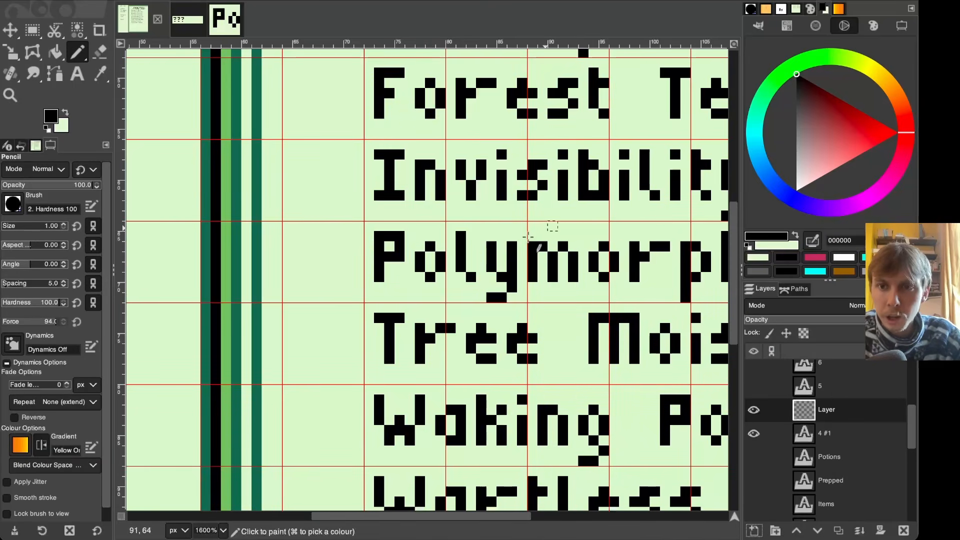
super+click(240, 245)
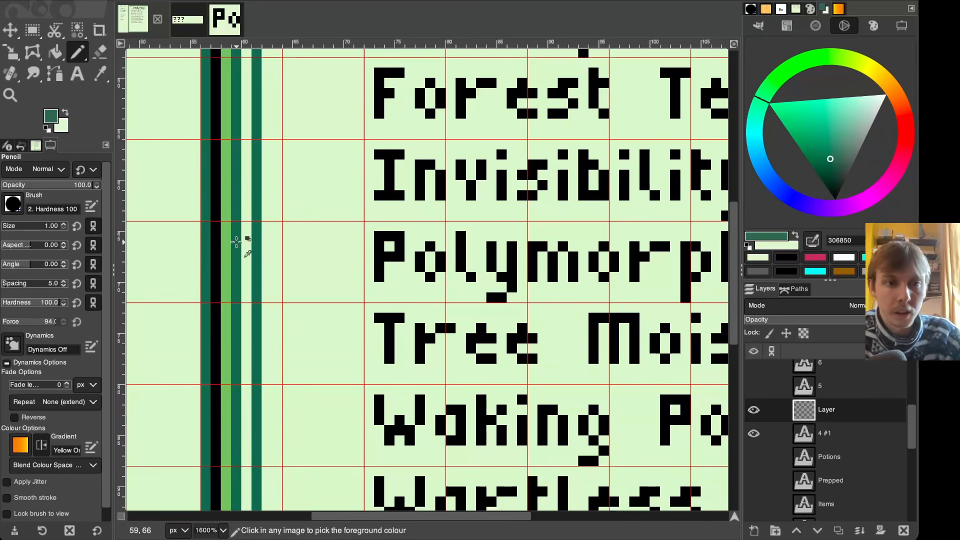
click(441, 226)
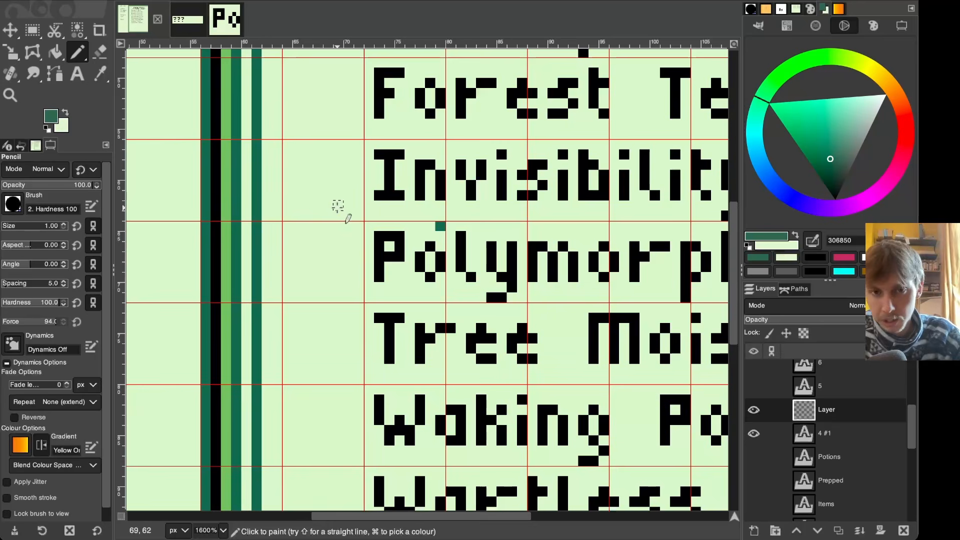
- Export the image as PantrySmaller_Recipe.png into assets/backgrounds, replacing the existing file
scroll(338, 206, up, 10)
scroll(339, 207, left, 10)
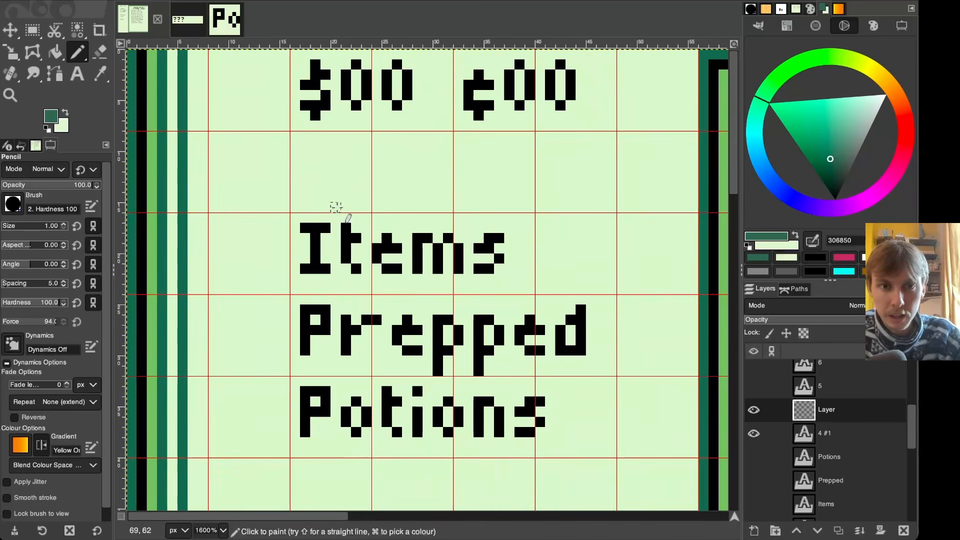
scroll(404, 278, right, 13)
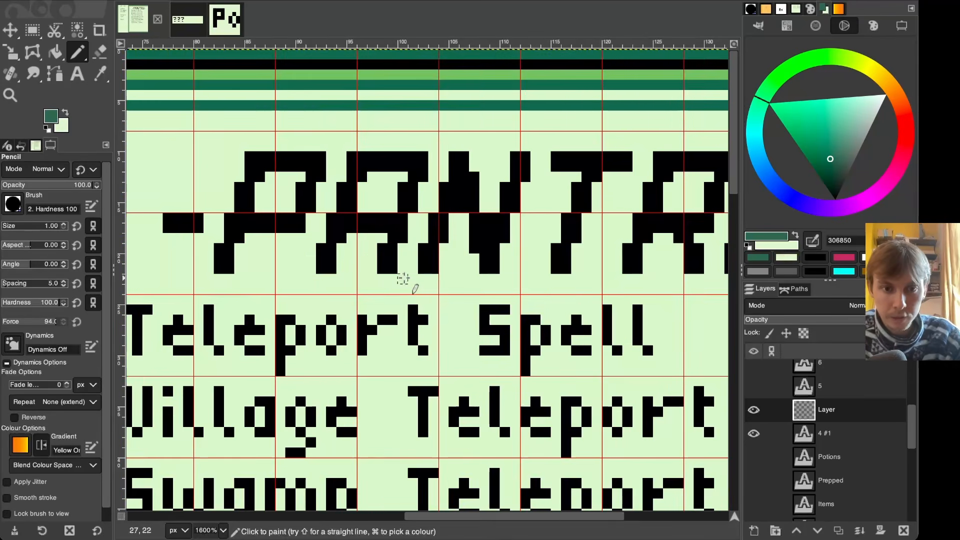
key(minus)
key(minus)
key(minus)
scroll(404, 277, down, 4)
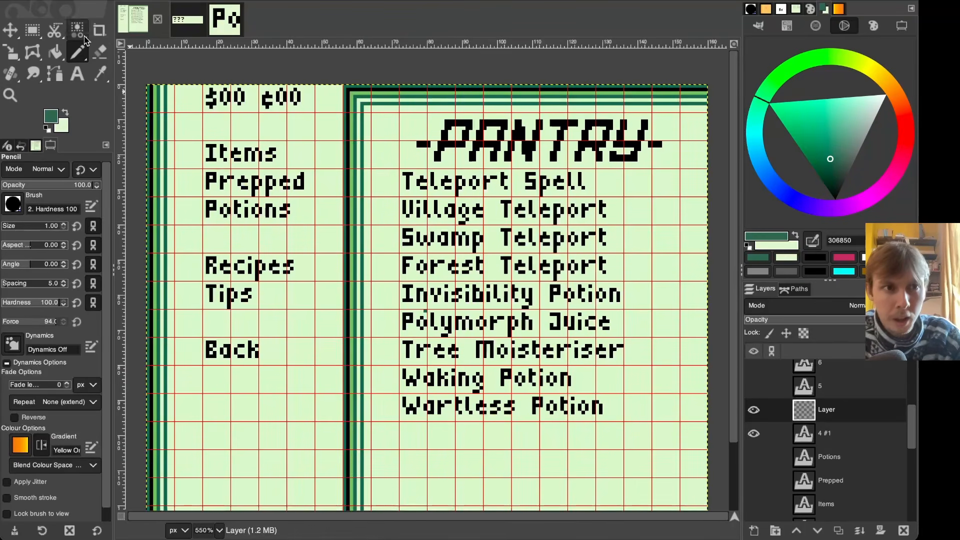
click(32, 30)
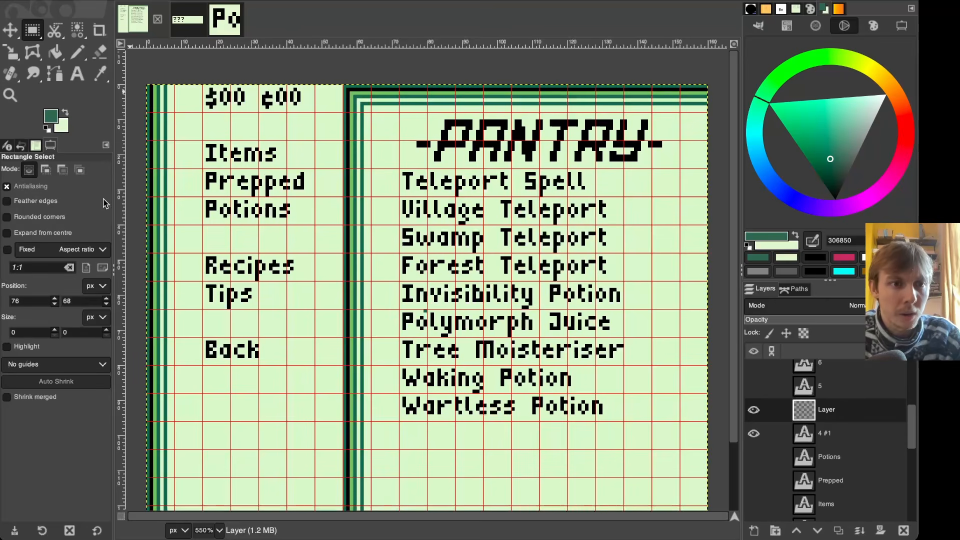
key(ctrl+shift+e)
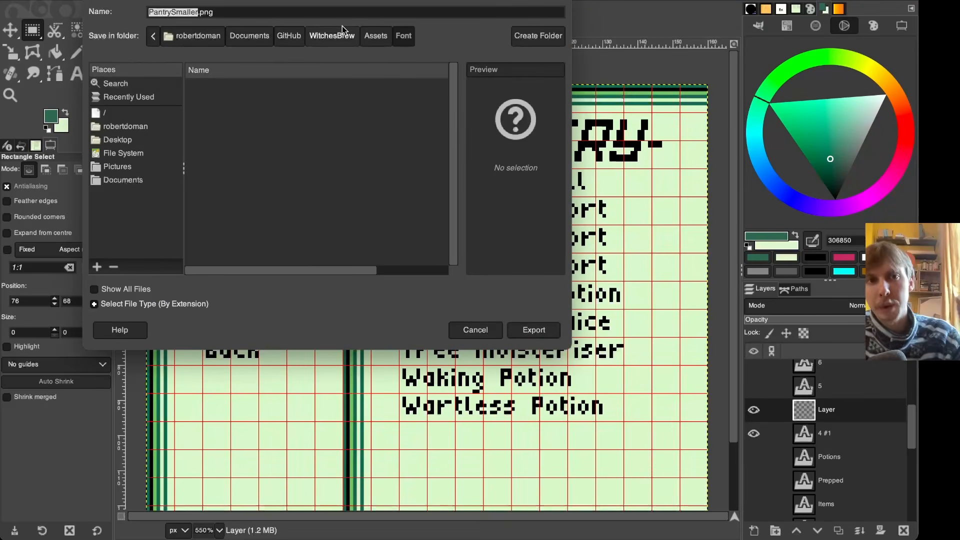
click(373, 34)
click(348, 35)
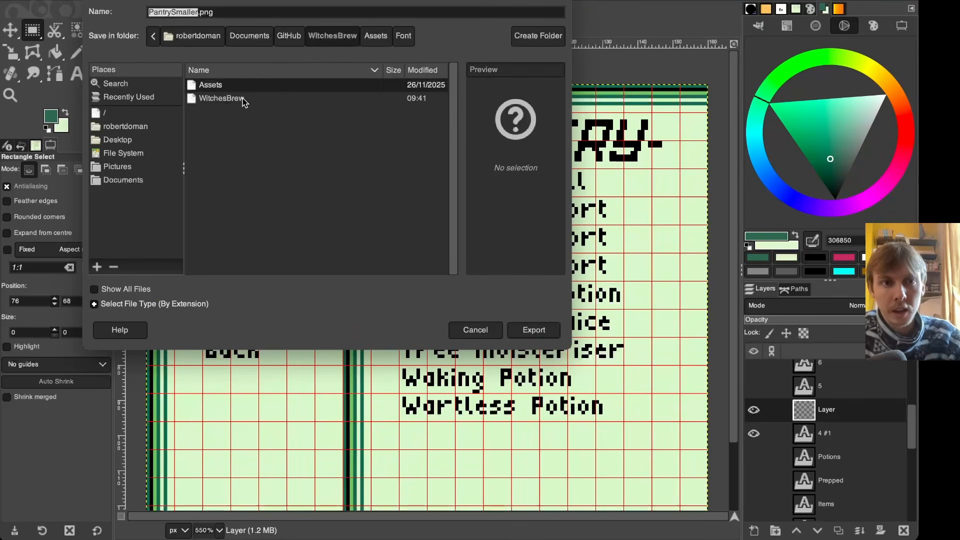
double_click(222, 98)
double_click(232, 89)
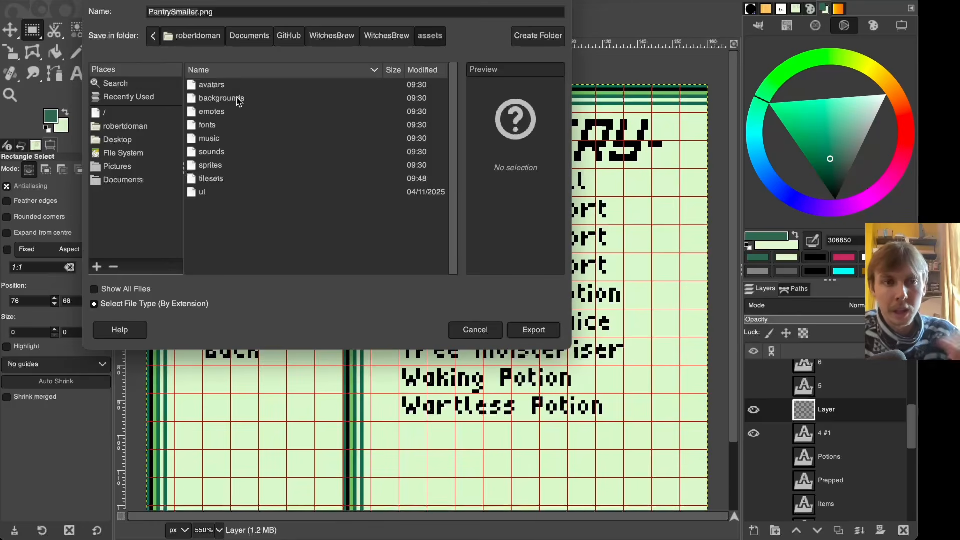
double_click(236, 99)
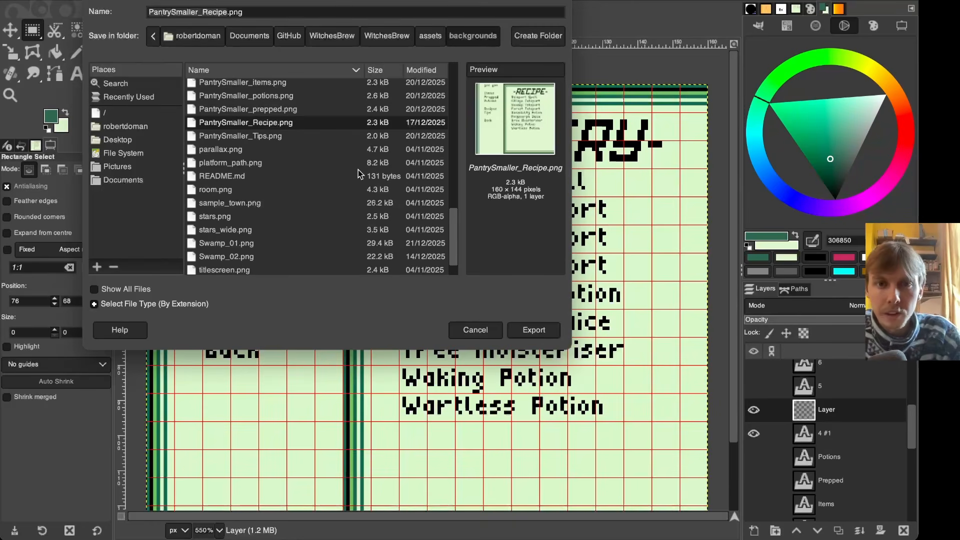
click(525, 330)
click(406, 204)
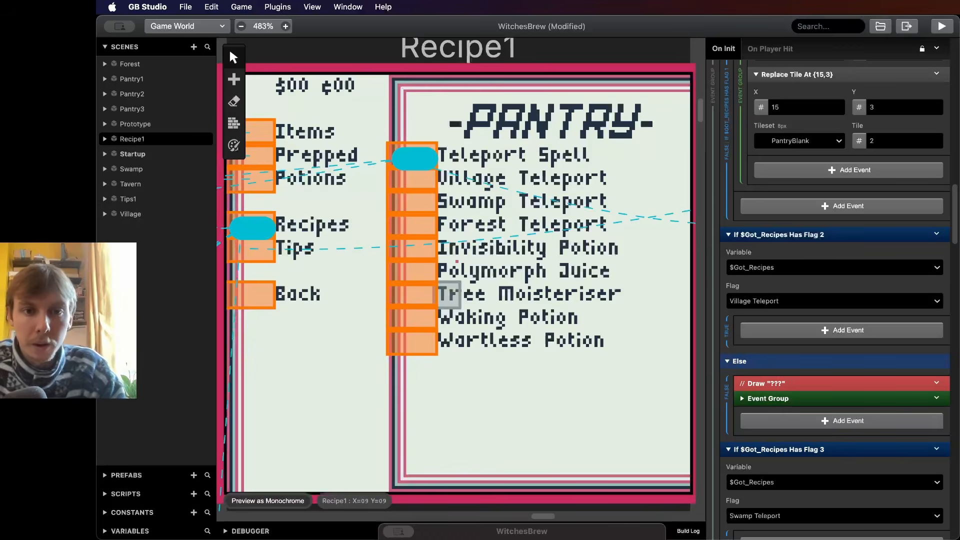
- Inspect the updated Recipe1 scene background in the editor
ctrl+scroll(440, 297, up, 5)
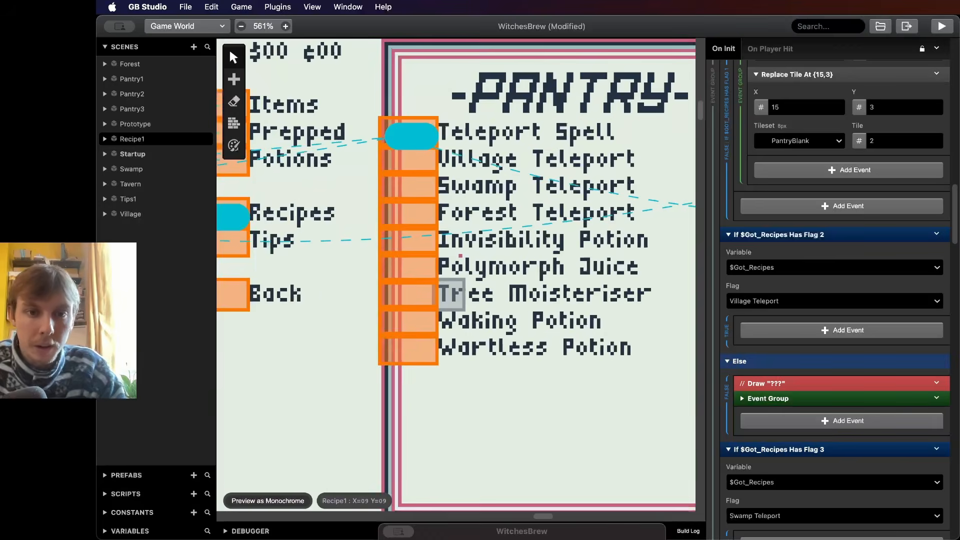
ctrl+scroll(453, 262, down, 3)
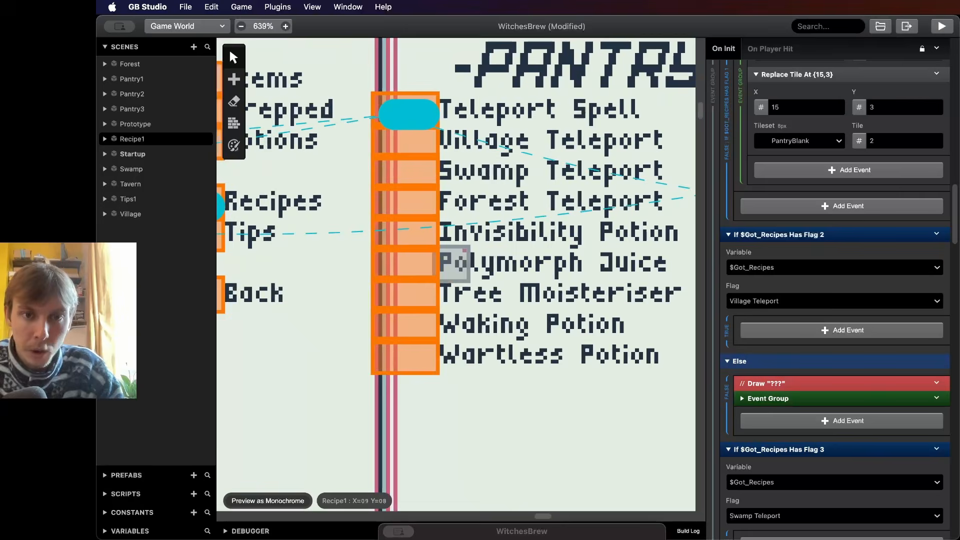
- Review the Recipe1 scene and scroll through its On Init If/Else flag blocks for each recipe
ctrl+scroll(455, 262, down, 2)
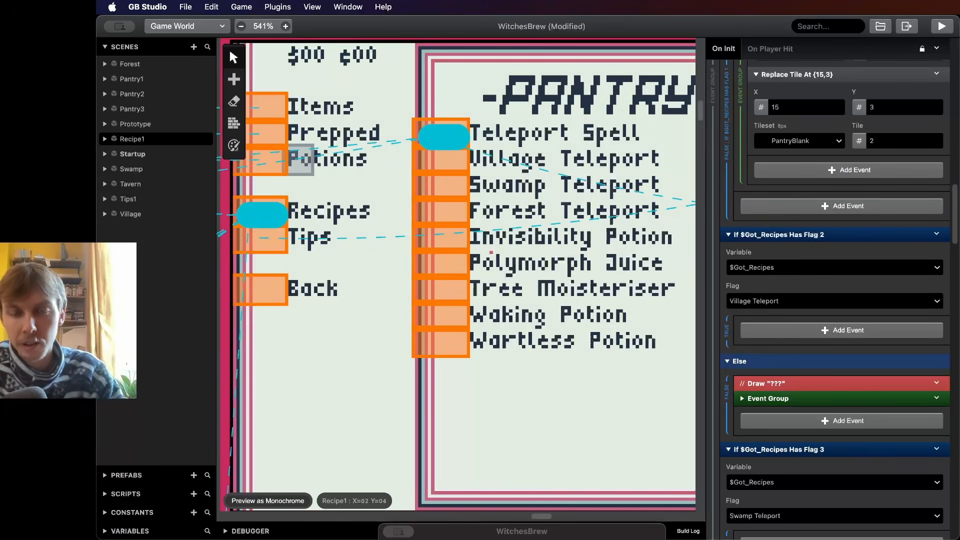
scroll(553, 285, right, 3)
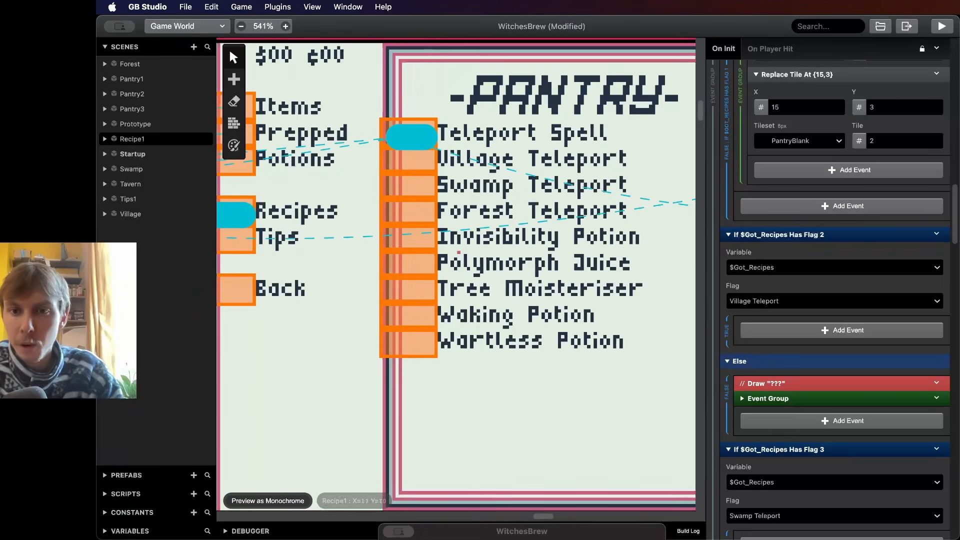
scroll(834, 421, up, 8)
scroll(830, 418, up, 14)
scroll(830, 418, down, 9)
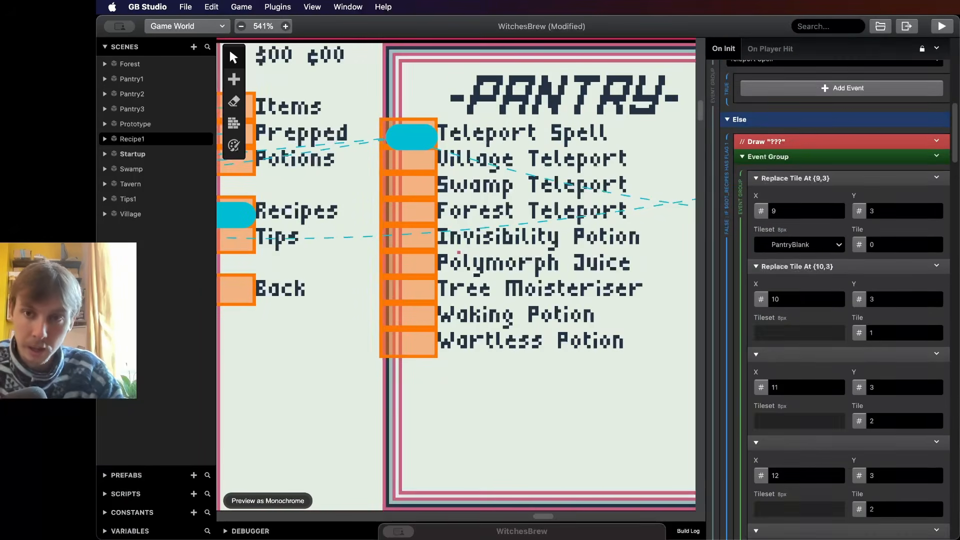
scroll(830, 350, up, 1)
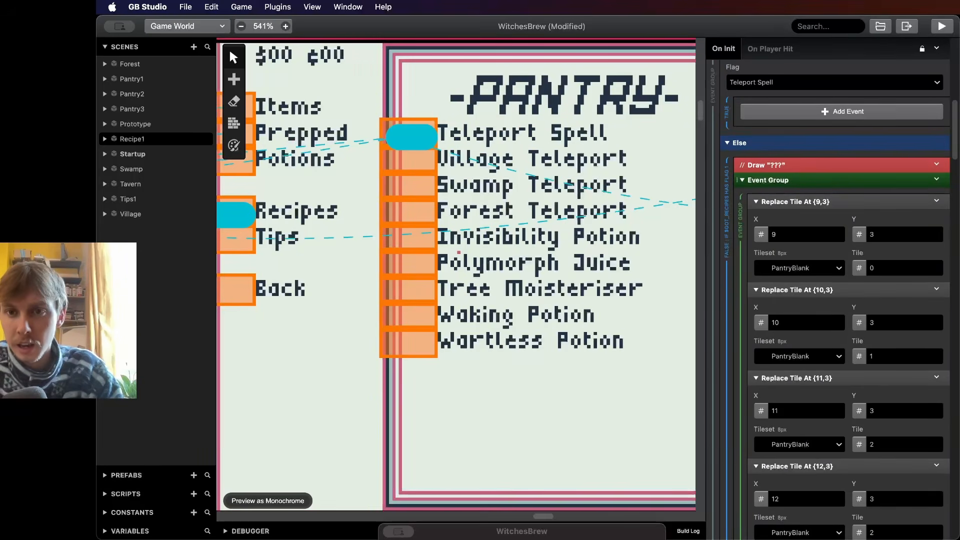
scroll(625, 235, left, 2)
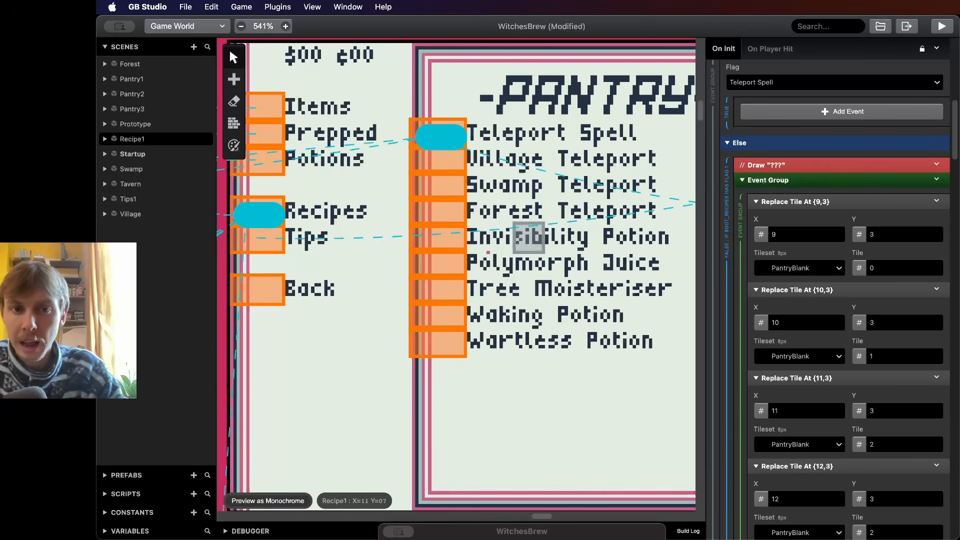
scroll(830, 250, up, 4)
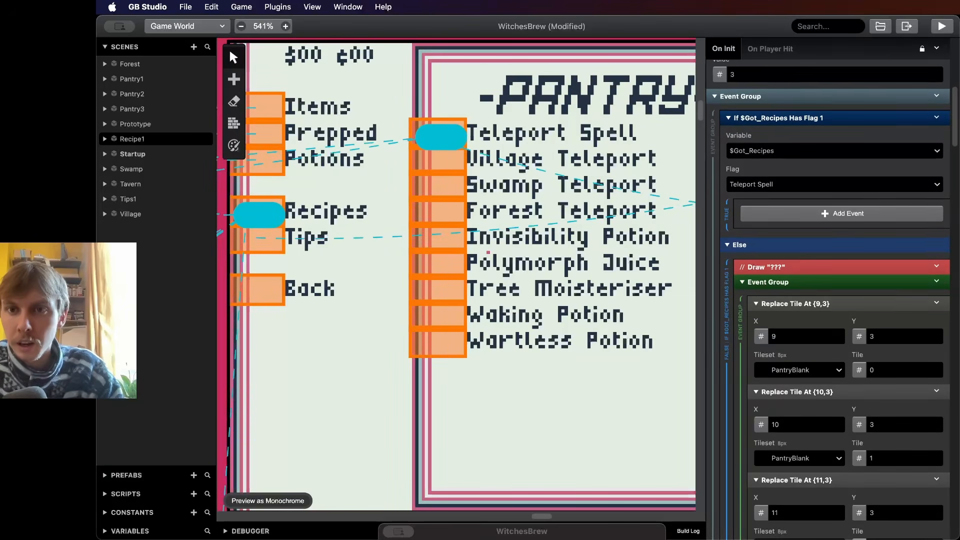
scroll(830, 300, down, 15)
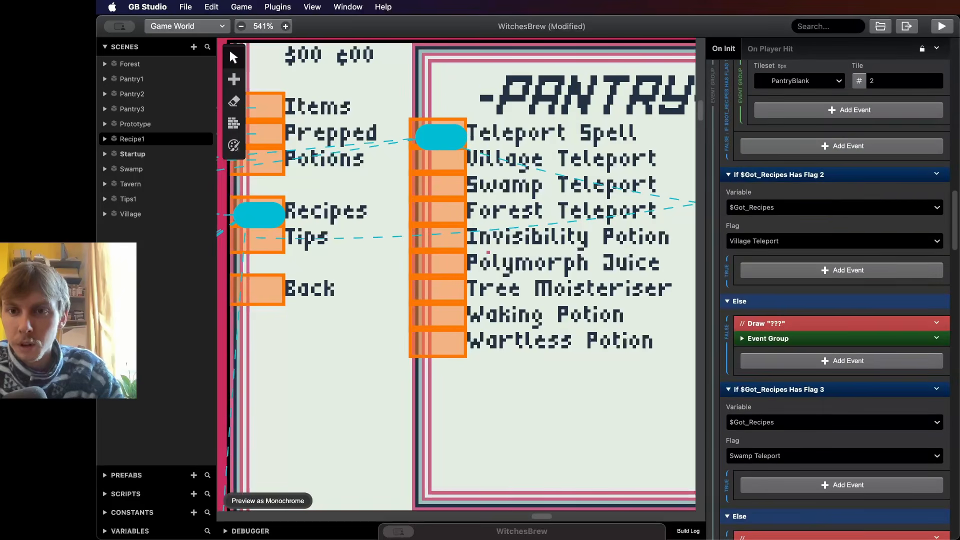
scroll(835, 301, down, 20)
scroll(835, 300, down, 20)
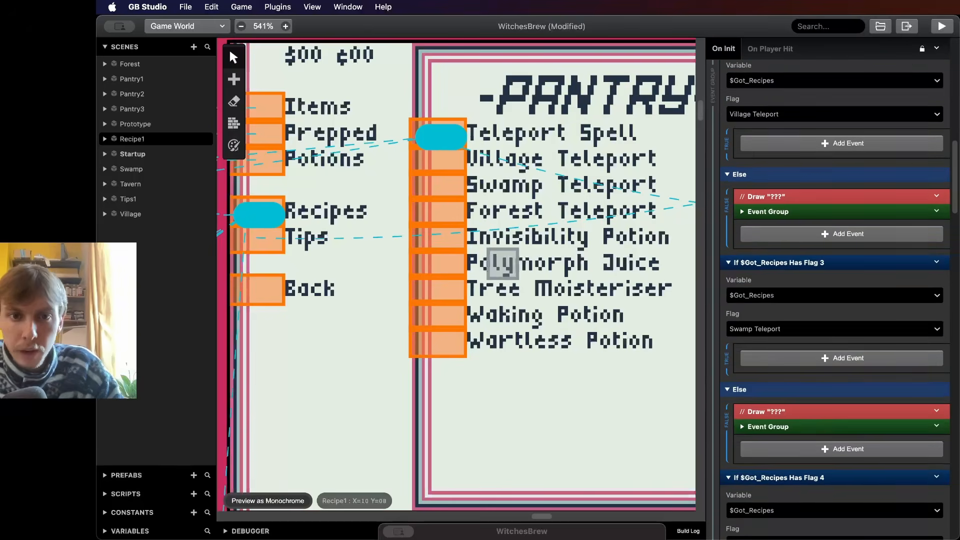
scroll(835, 301, down, 2)
scroll(835, 300, down, 15)
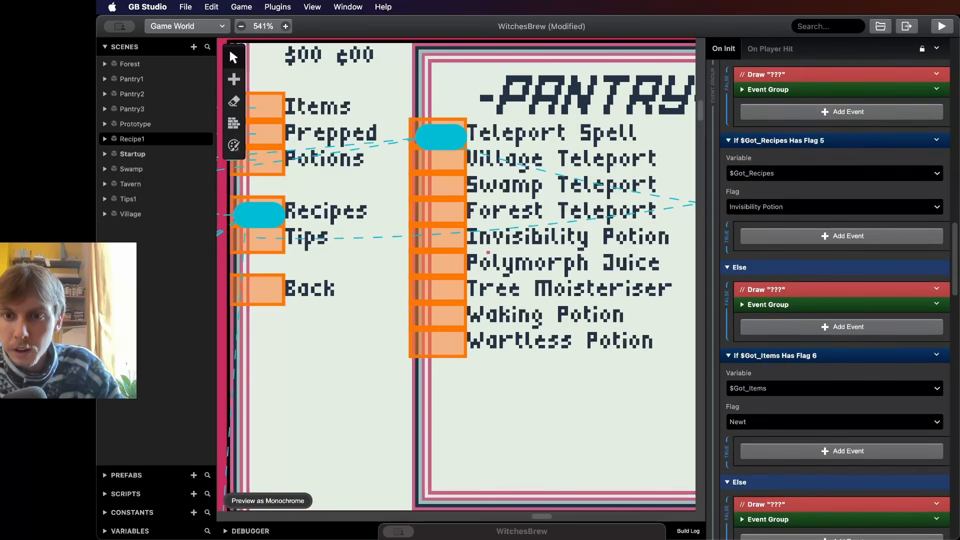
scroll(835, 300, down, 2)
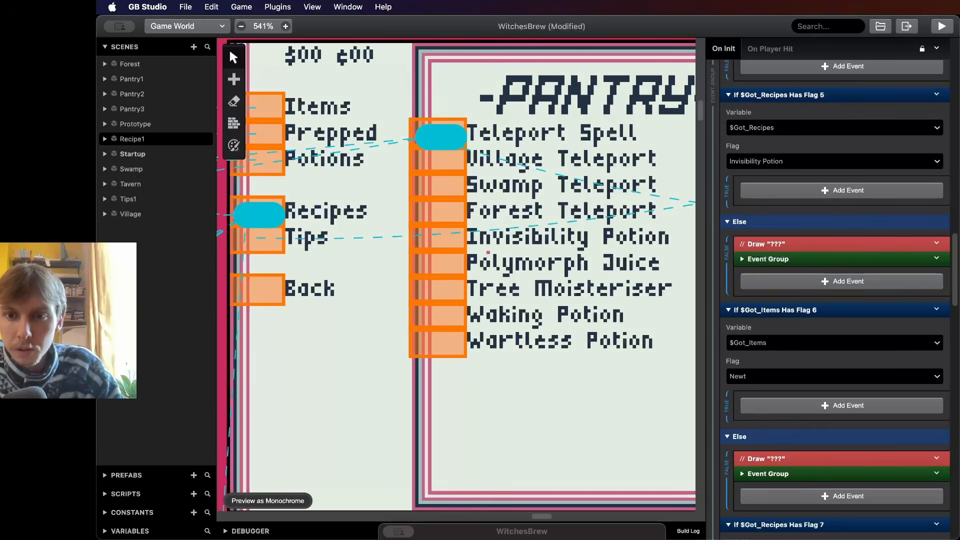
- Set the Flag 6 condition's variable to $Got_Potions
click(830, 376)
click(830, 376)
scroll(840, 300, down, 1)
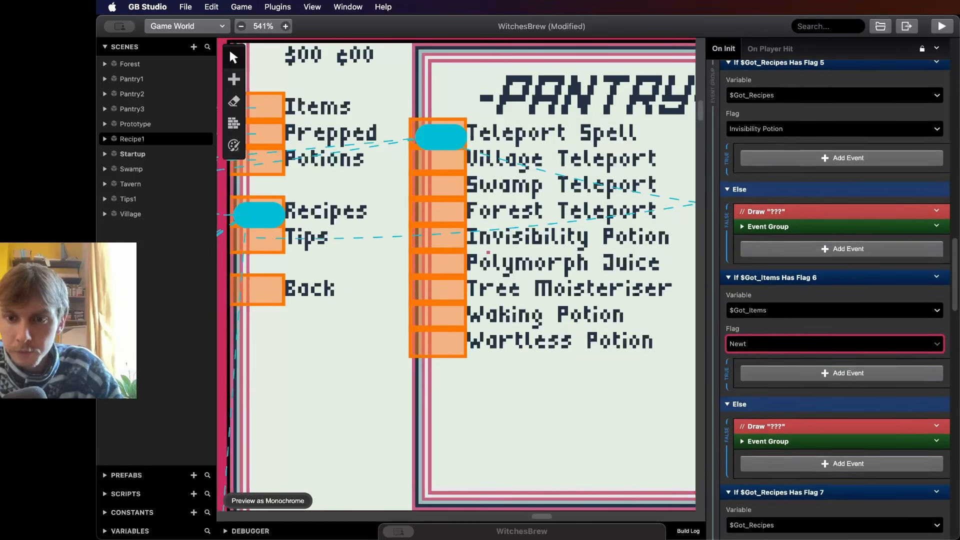
click(830, 311)
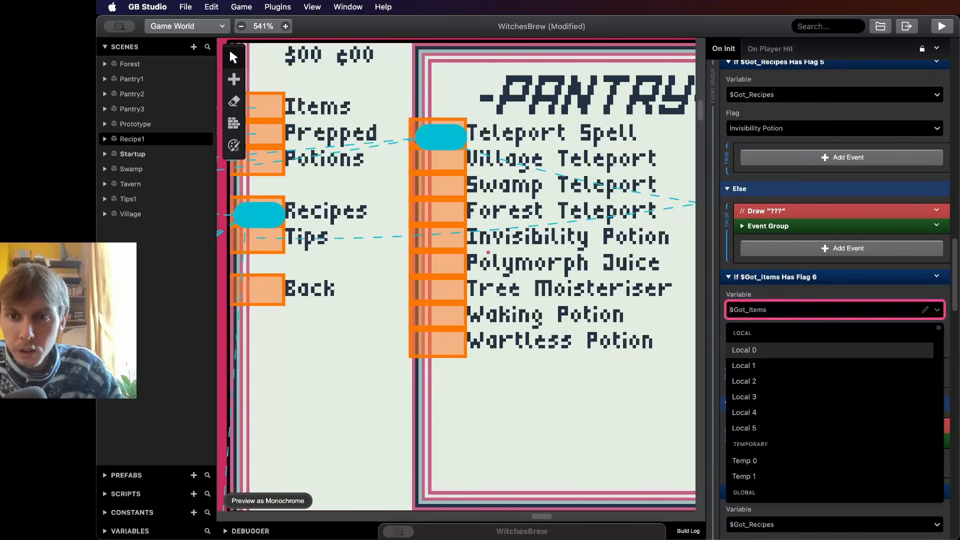
text(pol)
key(BackSpace)
key(BackSpace)
key(BackSpace)
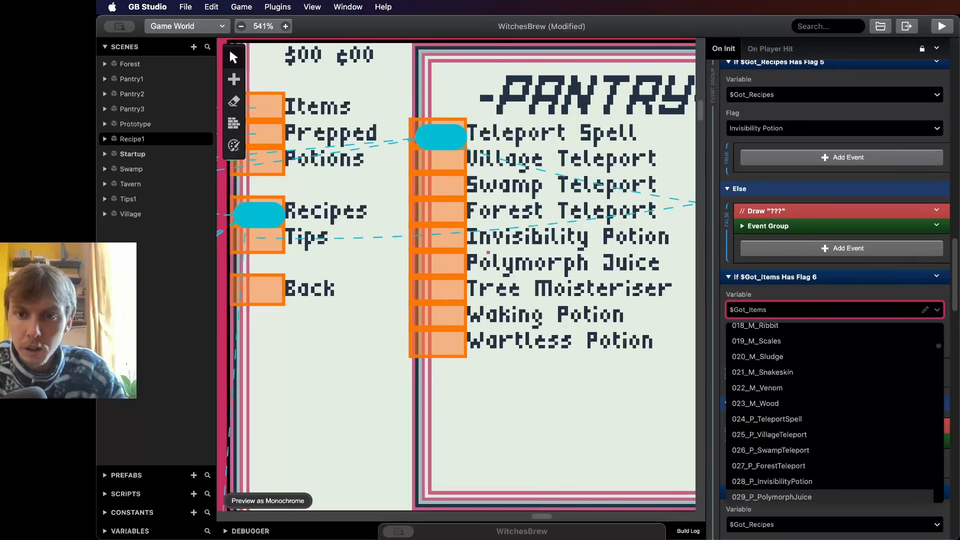
key(Escape)
key(Down)
text(got)
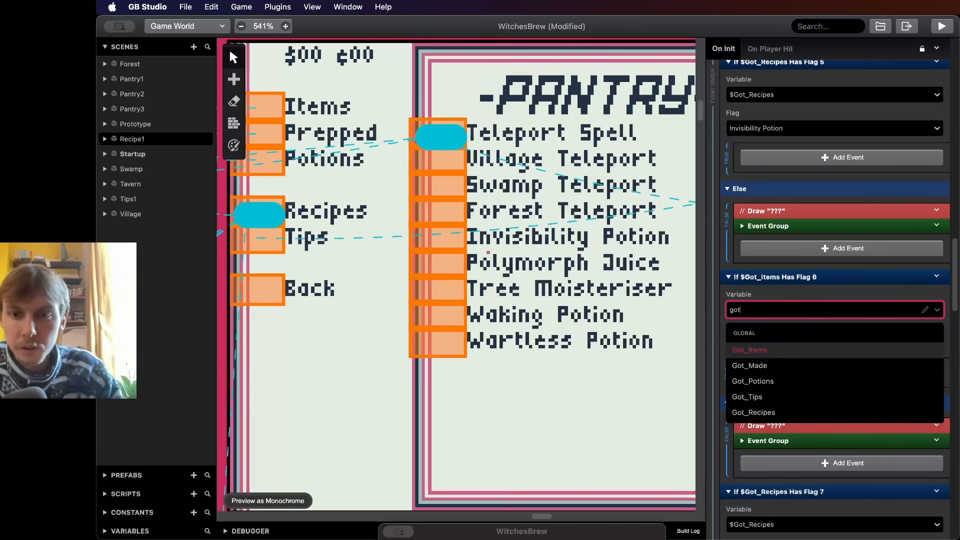
key(Down)
key(Down)
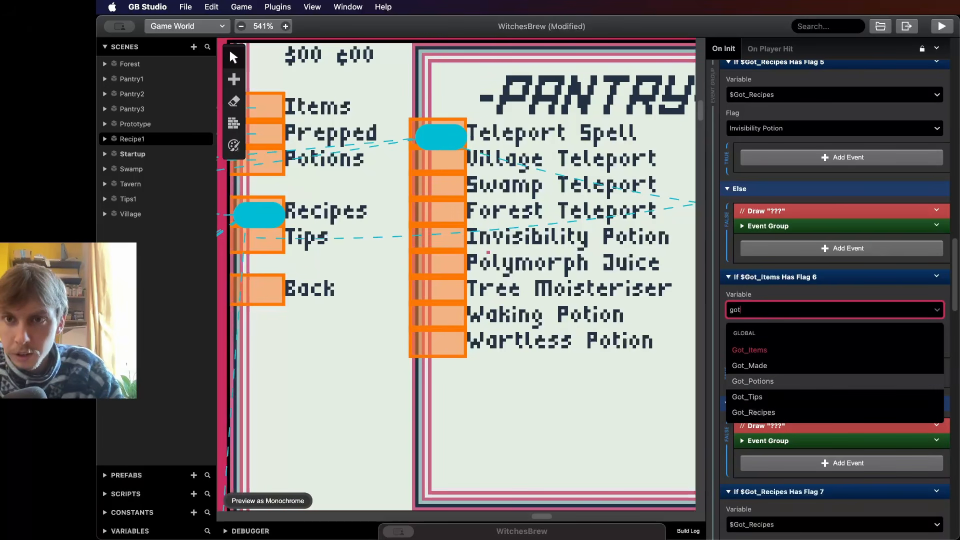
key(Return)
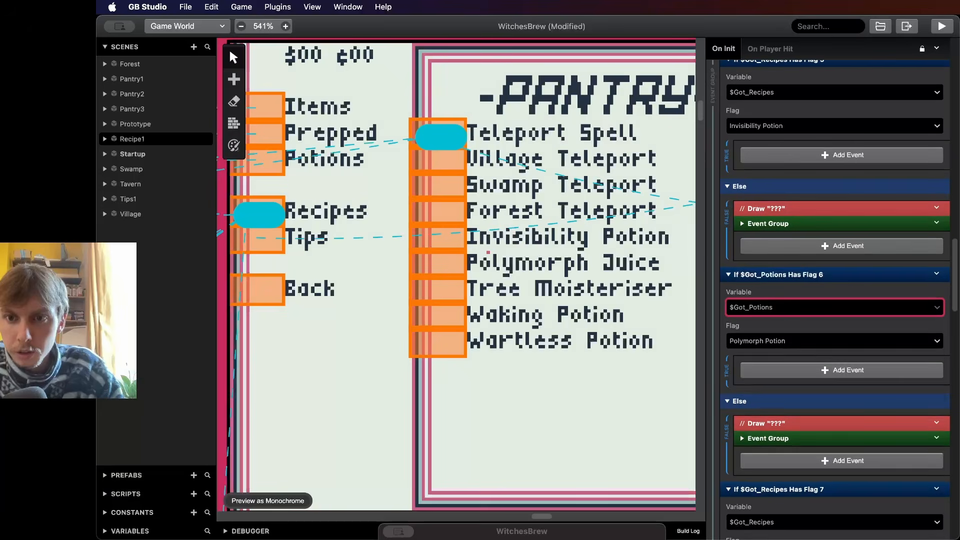
- Change the Flag 6 condition's variable to $Got_Recipes so it checks the Polymorph Juice flag
key(Down)
text(got)
key(Down)
key(Down)
key(Down)
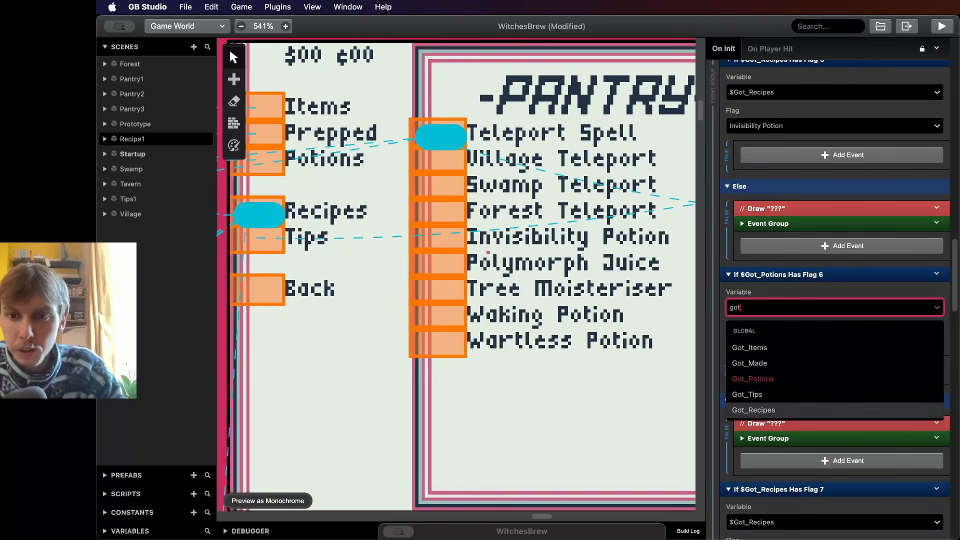
key(Return)
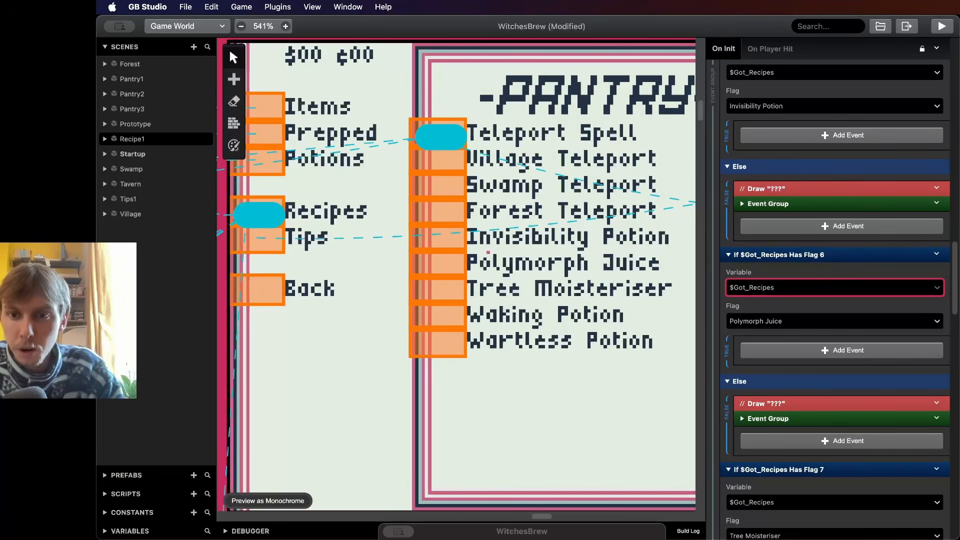
- Add a Replace Tile At {9,8} event, tile 0, to the Polymorph Juice condition's true branch using the Pantry_Po tileset
scroll(800, 385, down, 1)
click(768, 385)
scroll(800, 383, down, 1)
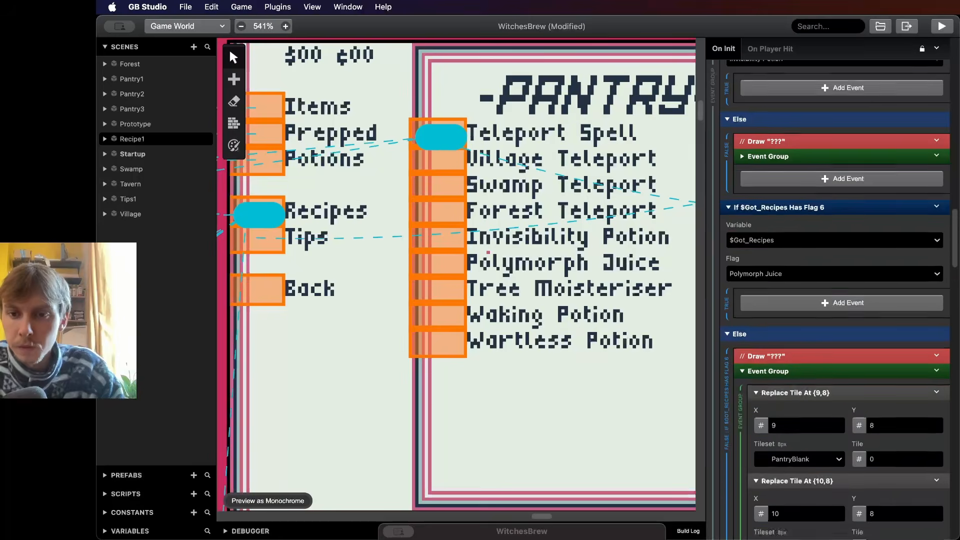
click(936, 366)
click(892, 461)
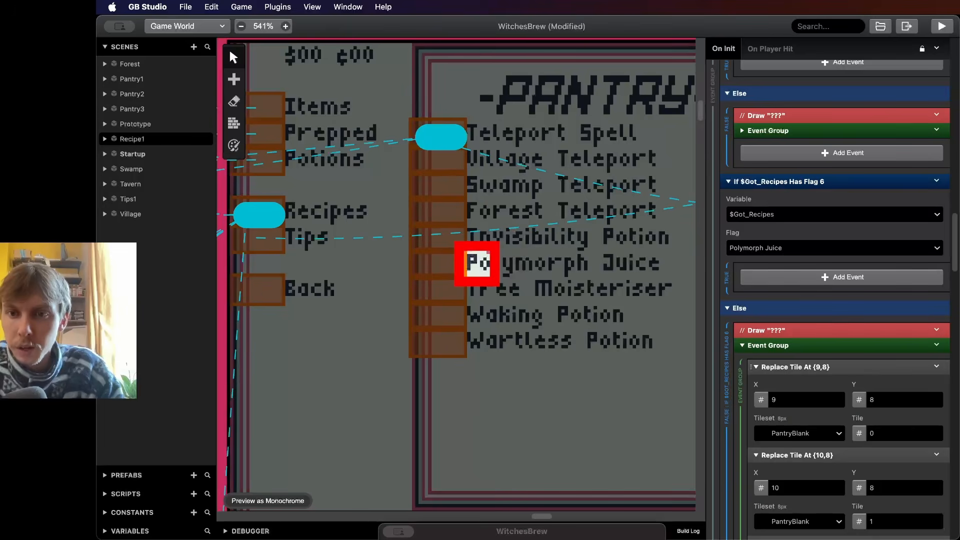
click(841, 276)
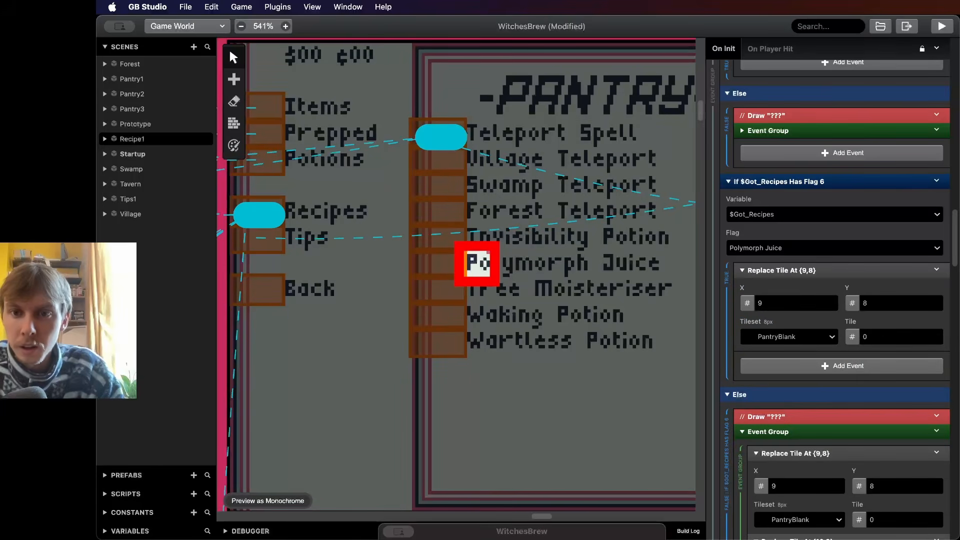
click(789, 337)
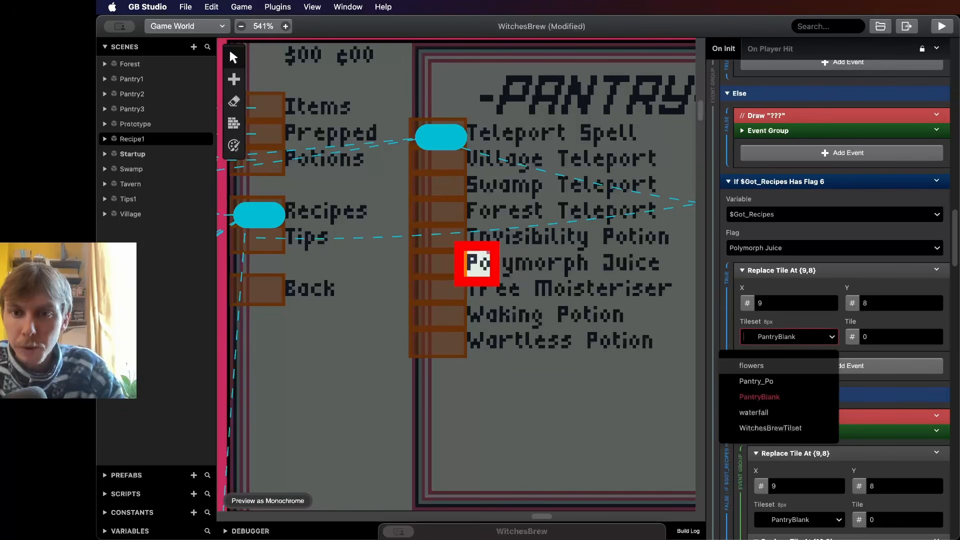
text(po)
key(Return)
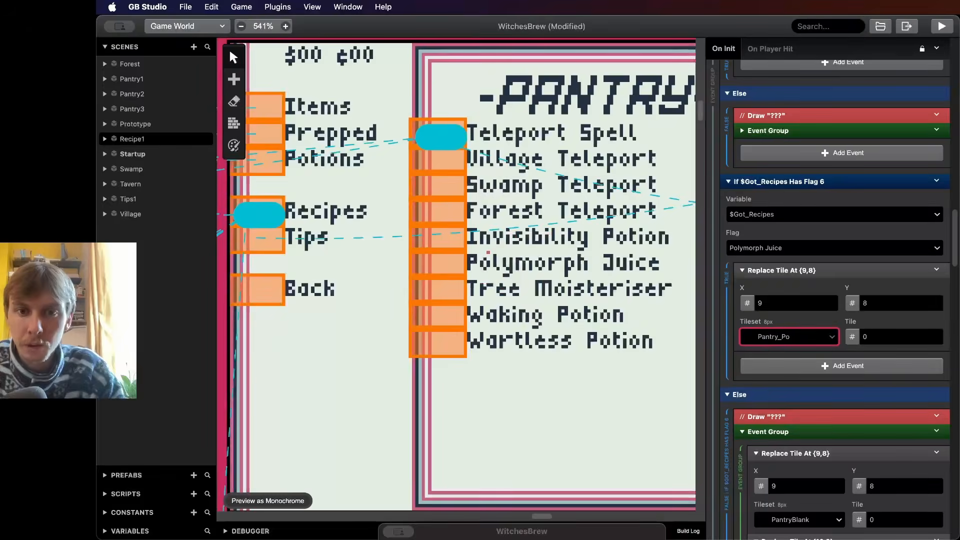